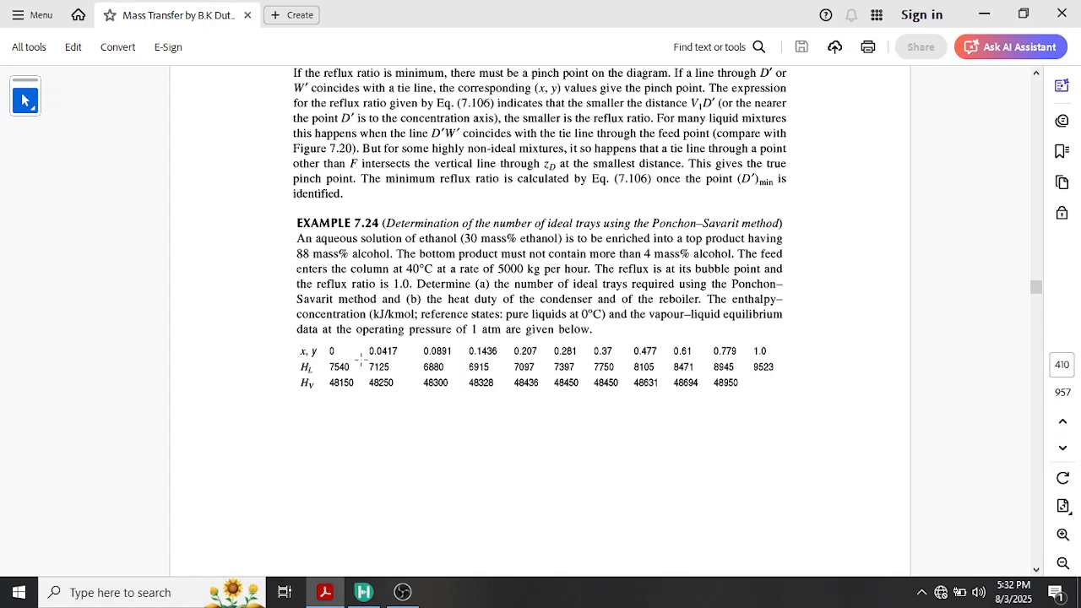
# Read Example 7.24 on the Ponchon–Savarit method, covering the problem data, material balances, enthalpy values and graphical construction procedure
pyautogui.scroll(-5, 360, 359)
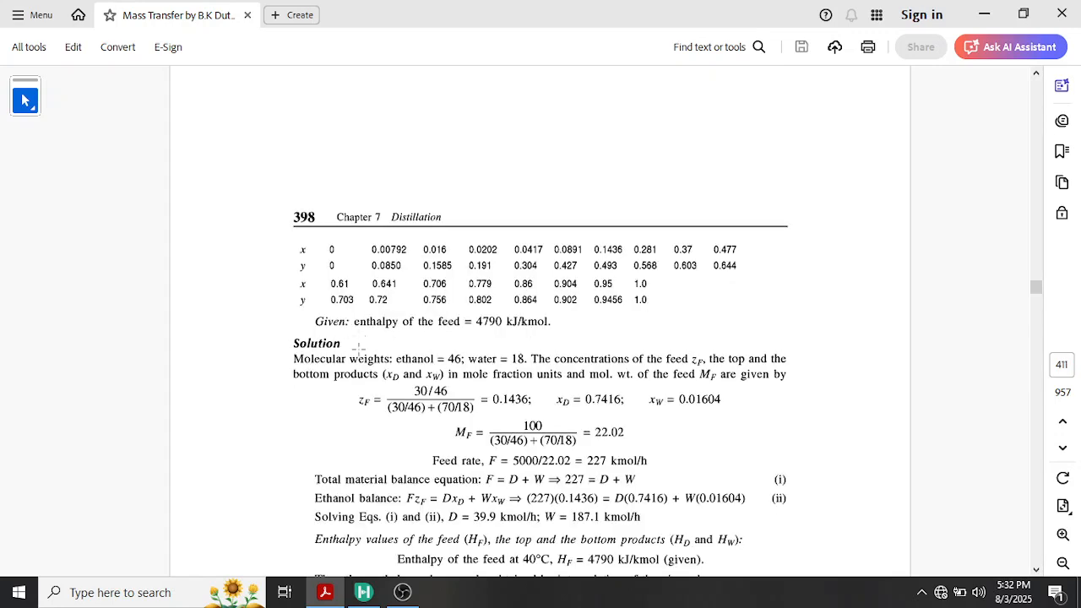
pyautogui.scroll(-2, 360, 369)
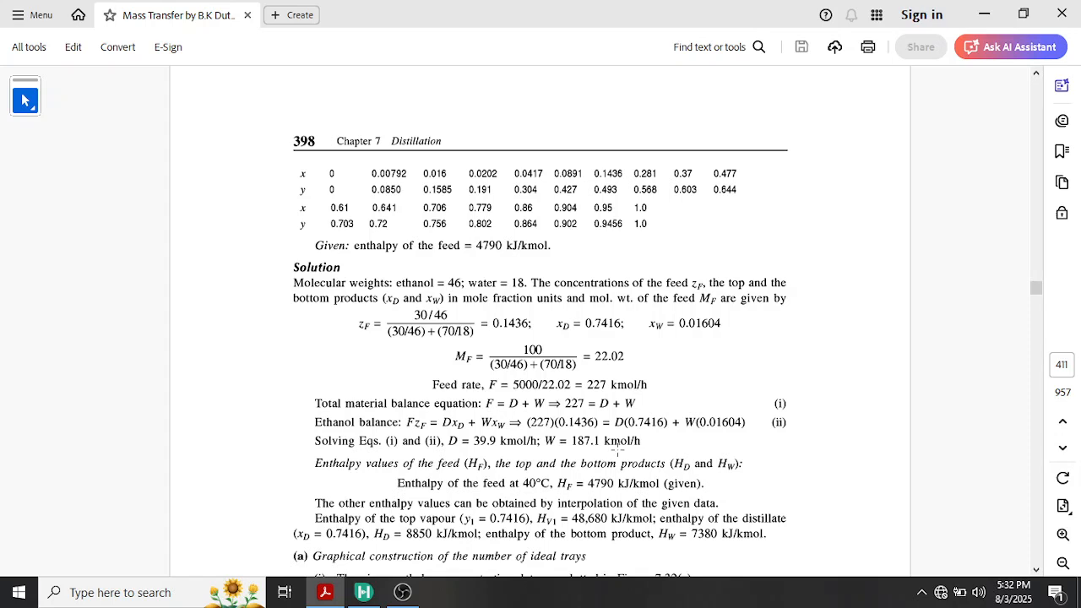
pyautogui.scroll(-1, 626, 490)
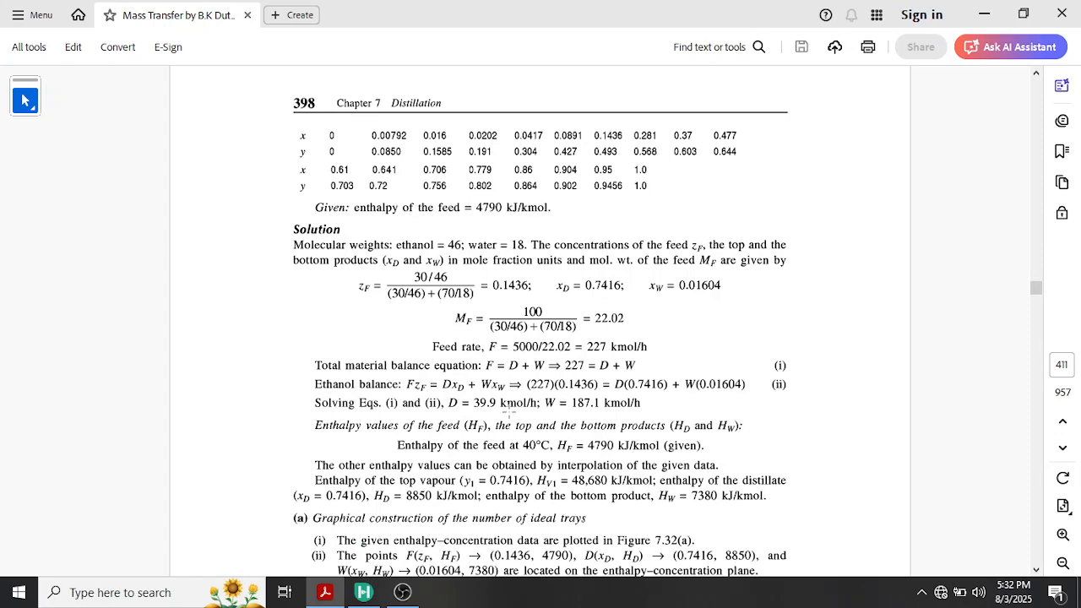
pyautogui.scroll(-2, 535, 449)
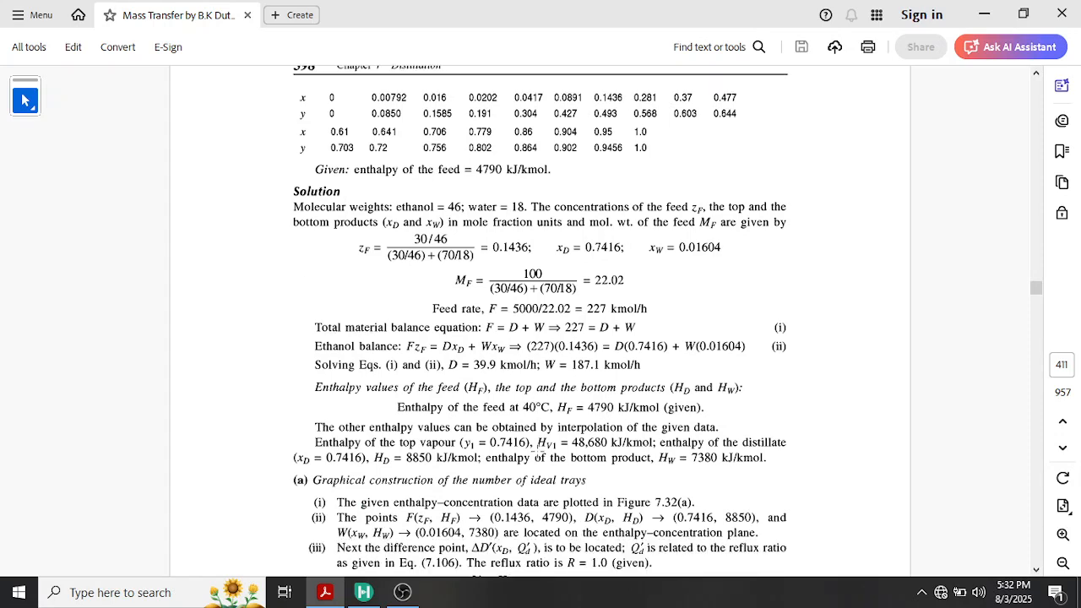
pyautogui.scroll(-6, 457, 441)
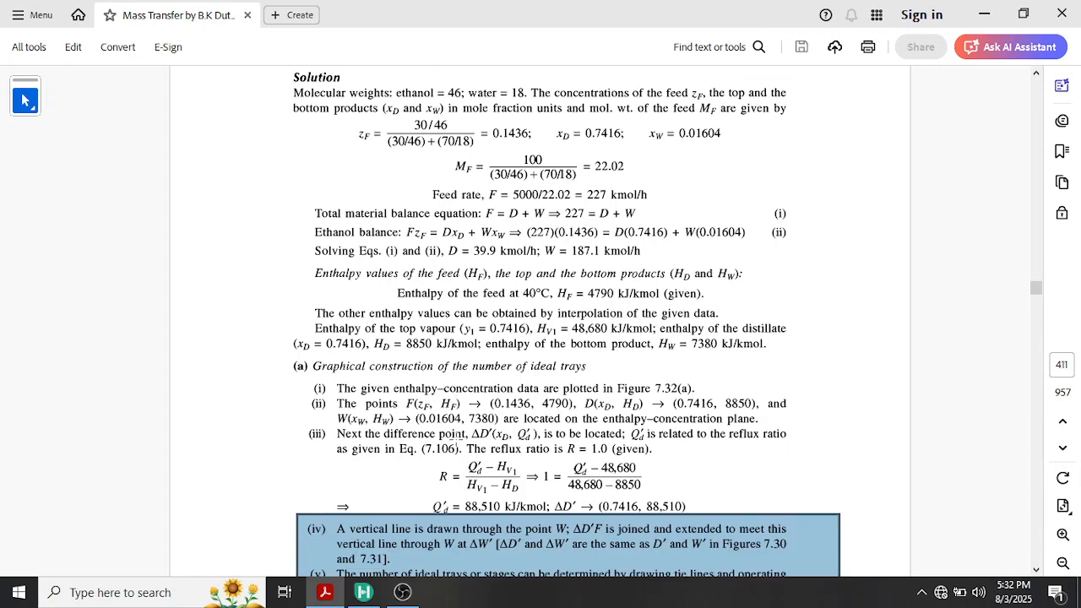
pyautogui.scroll(-2, 457, 440)
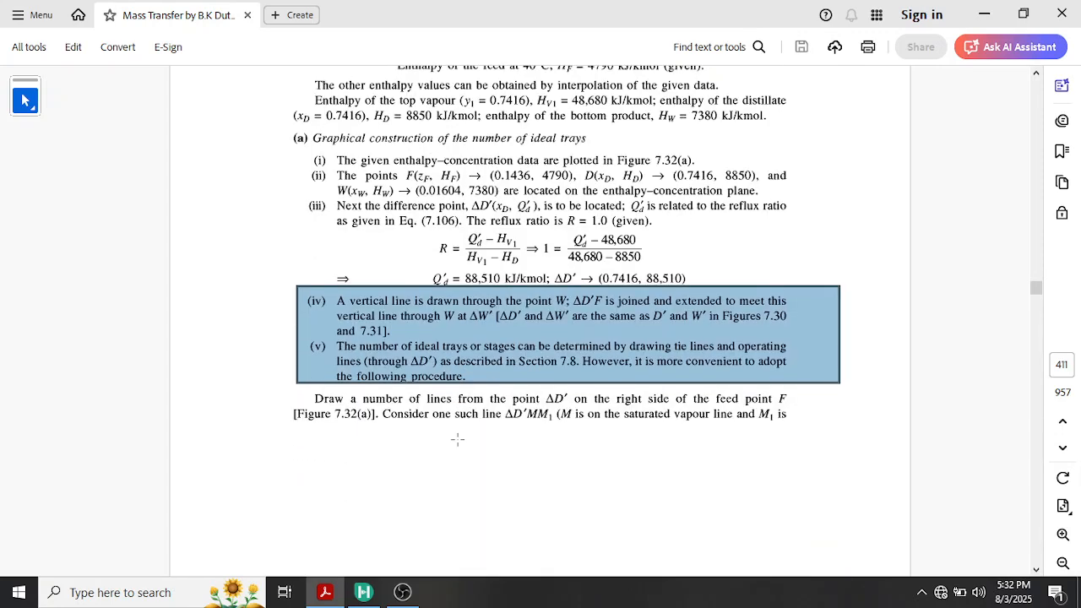
pyautogui.scroll(-13, 457, 439)
pyautogui.scroll(3, 457, 439)
# Examine Figure 7.32, the ideal tray result and the heat duty calculations for the reboiler and condenser
pyautogui.scroll(-1, 494, 397)
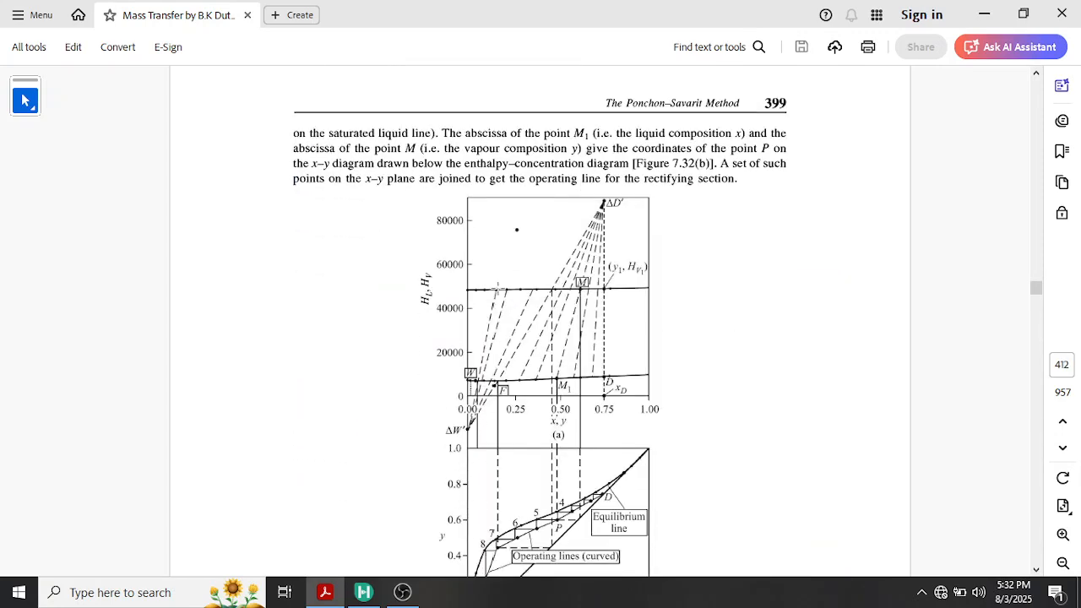
pyautogui.scroll(-1, 496, 289)
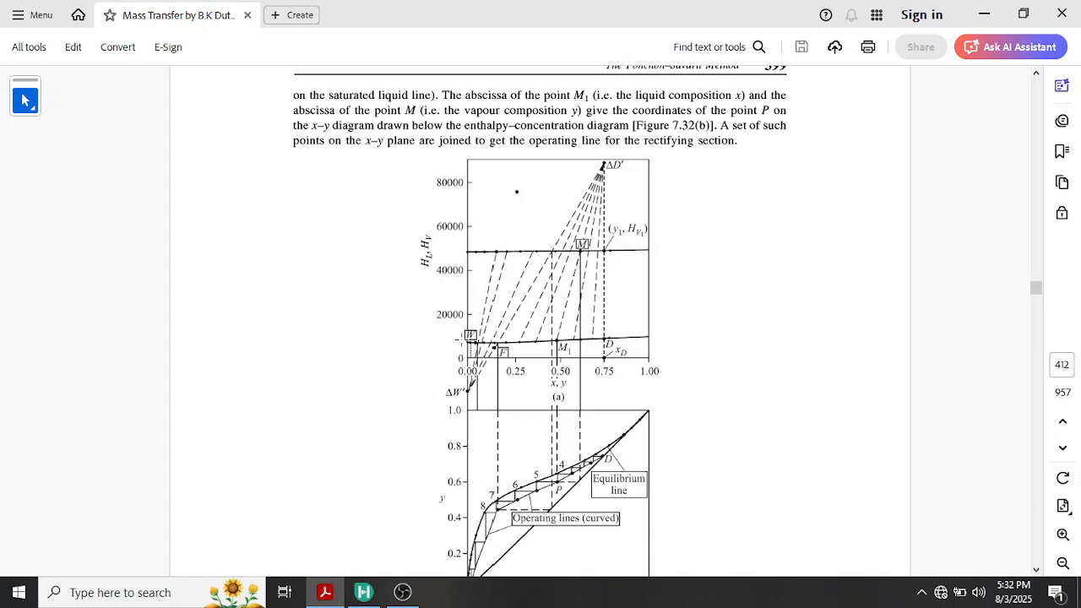
pyautogui.scroll(-4, 460, 342)
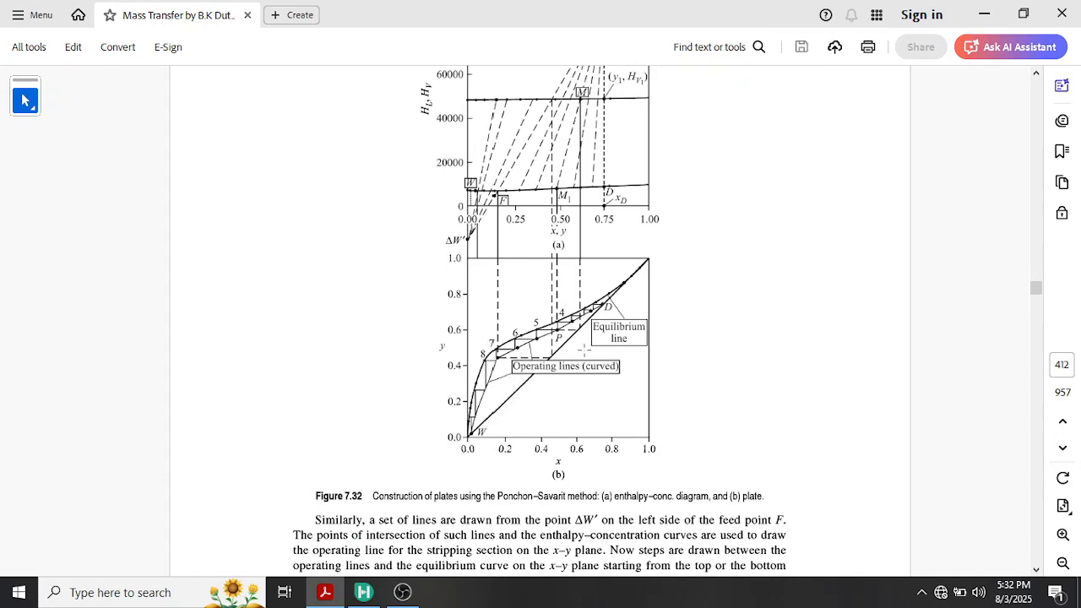
pyautogui.scroll(-4, 504, 425)
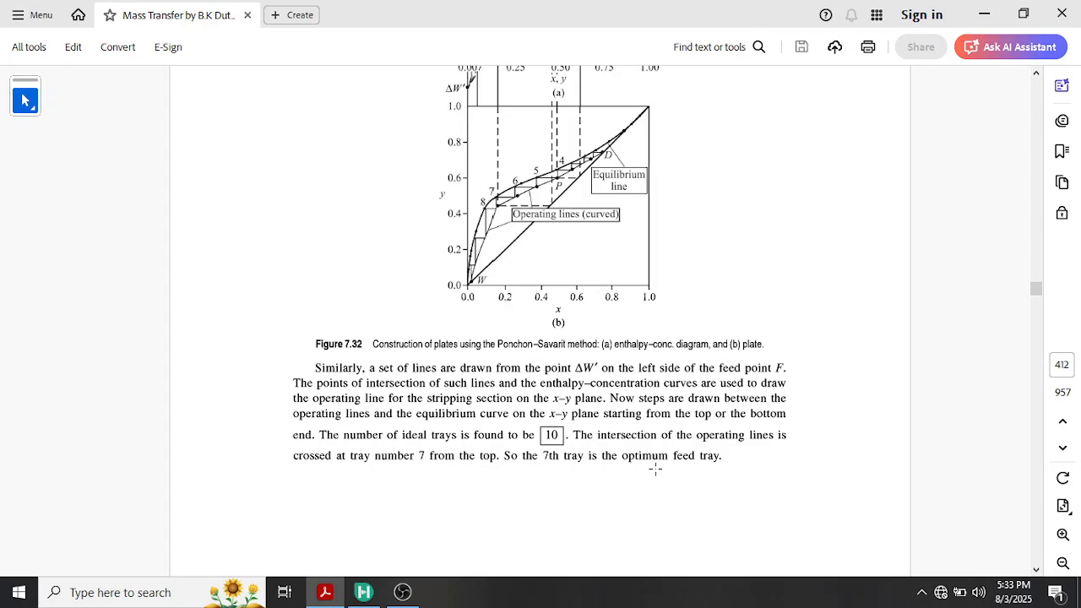
pyautogui.scroll(-5, 660, 469)
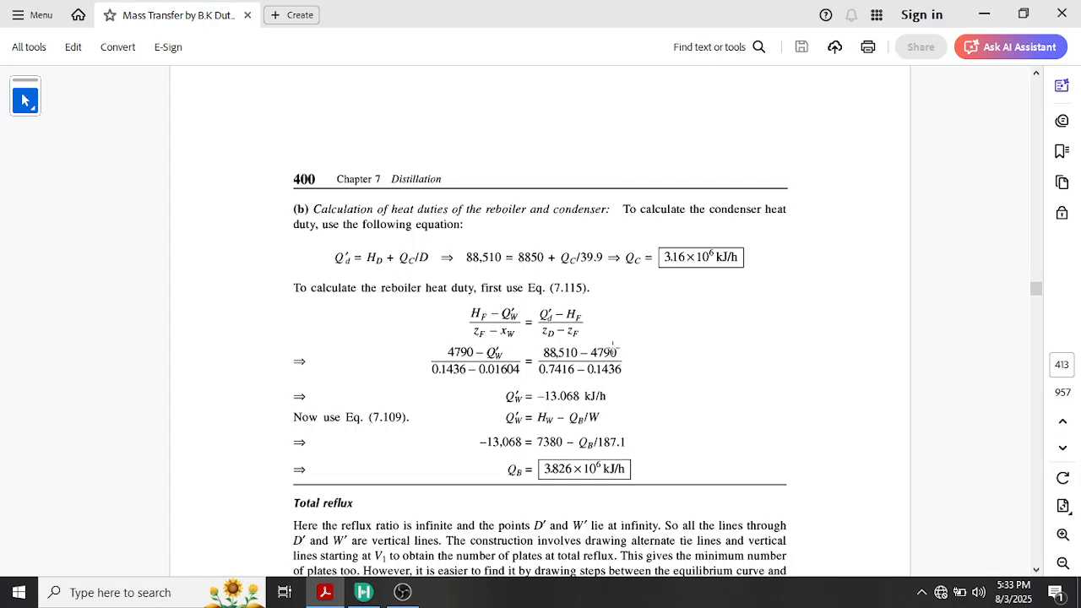
pyautogui.scroll(5, 612, 346)
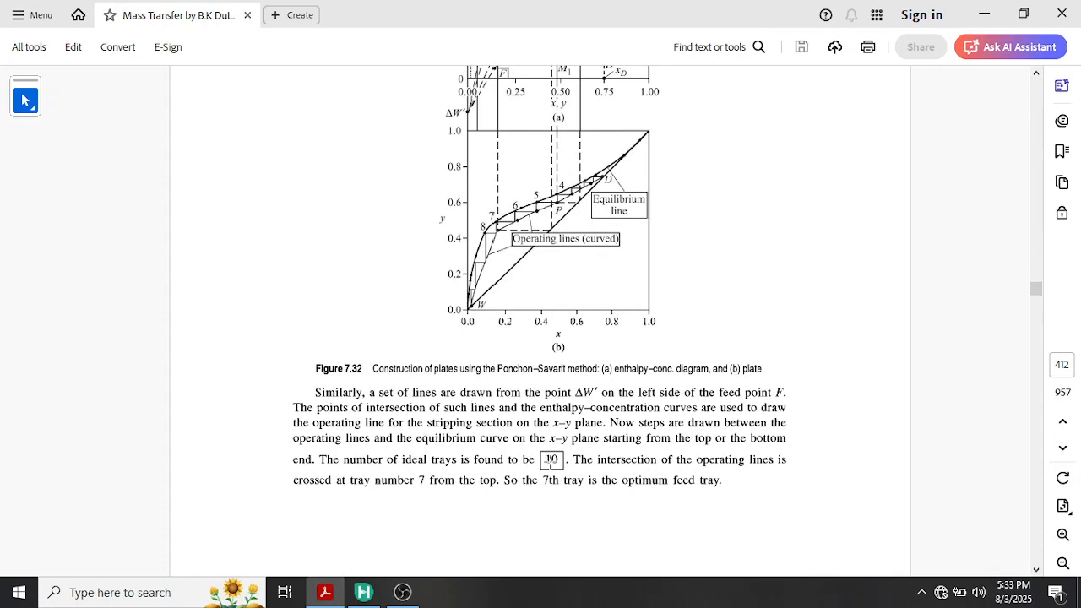
pyautogui.scroll(-10, 478, 482)
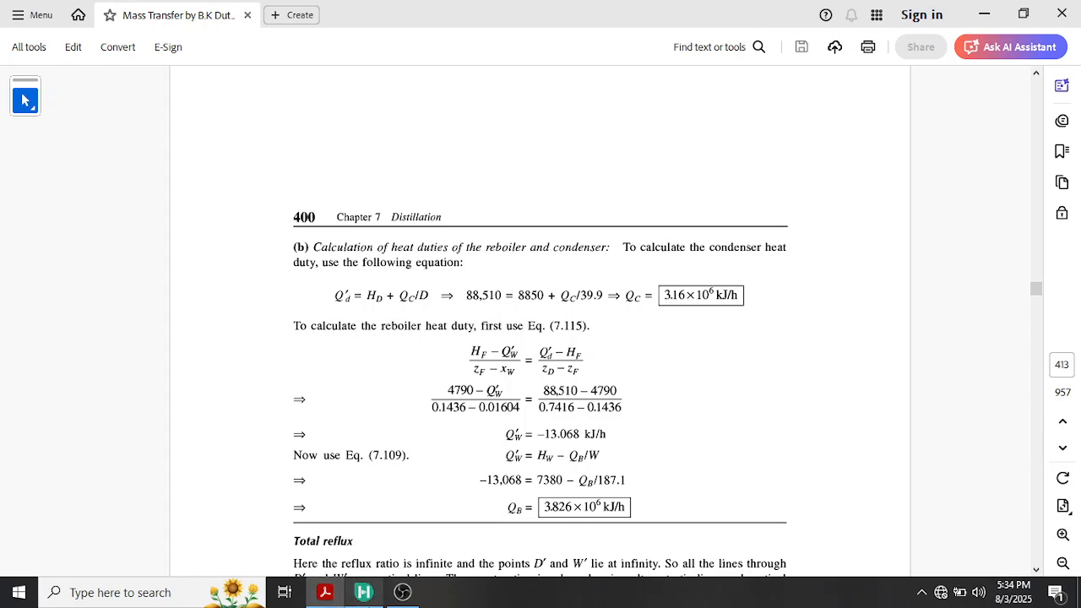
# Switch from the textbook PDF to the open Aspen HYSYS case
pyautogui.moveTo(369, 591)
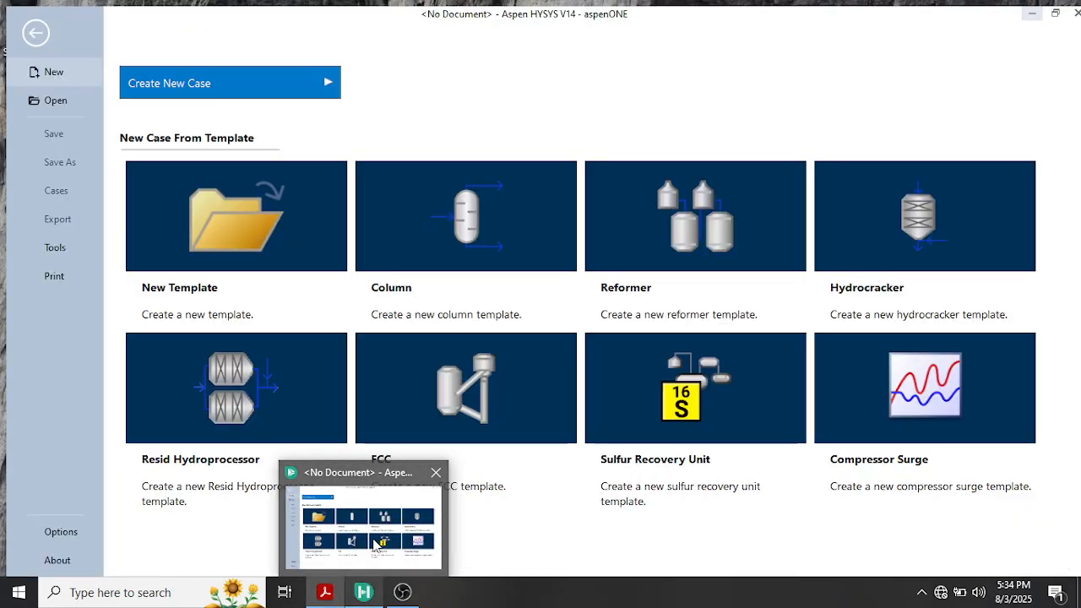
pyautogui.click(377, 541)
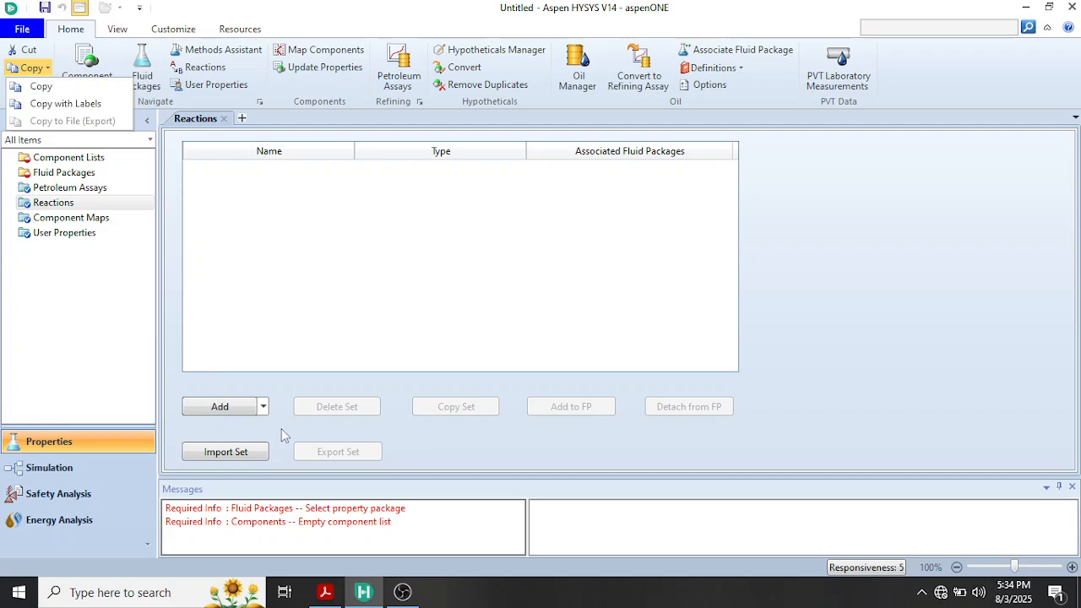
# Add a reaction set to the properties environment and go back to the reactions overview
pyautogui.click(219, 412)
pyautogui.click(221, 409)
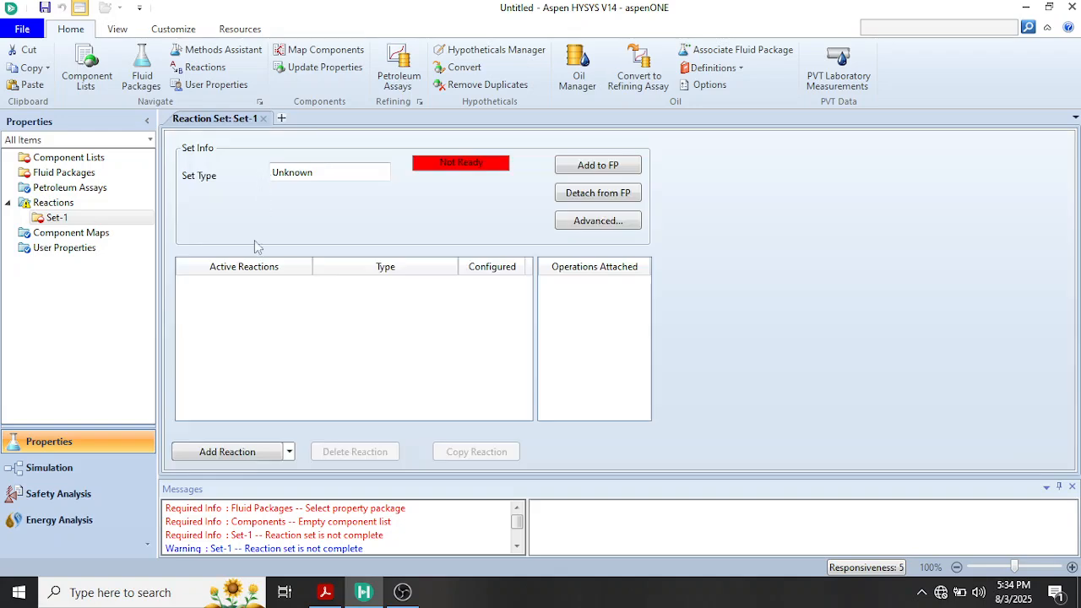
pyautogui.click(52, 204)
pyautogui.rightClick(57, 205)
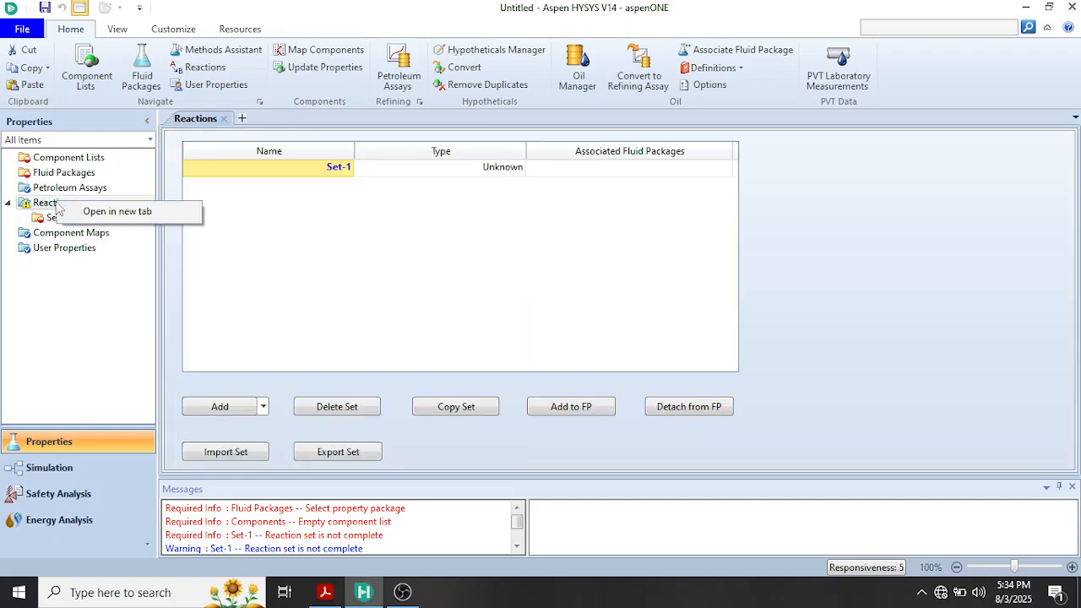
# Create a new component list in the properties environment
pyautogui.click(52, 163)
pyautogui.click(54, 160)
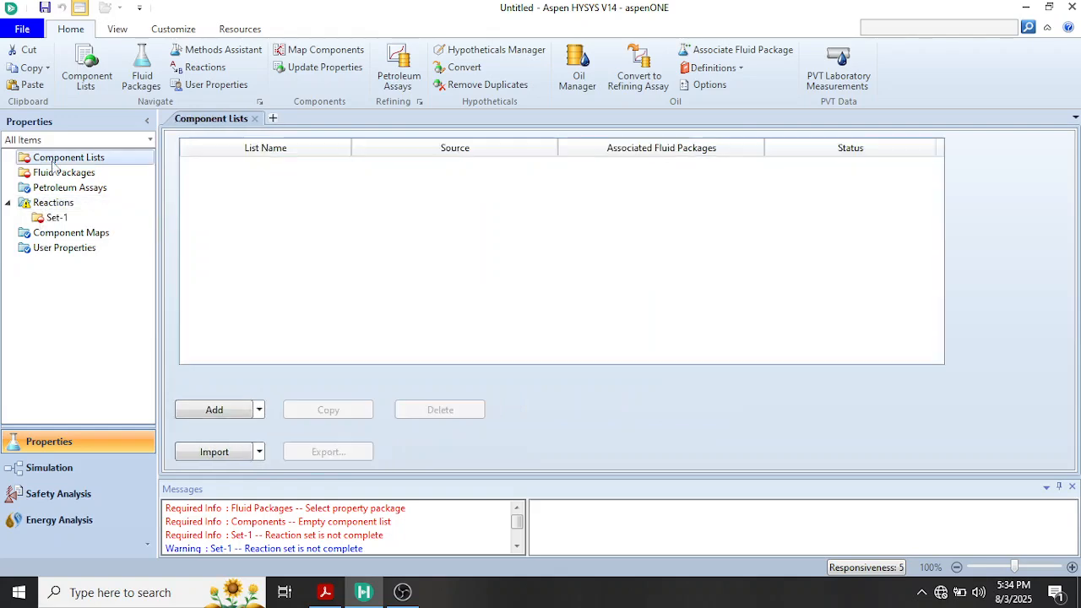
pyautogui.click(238, 412)
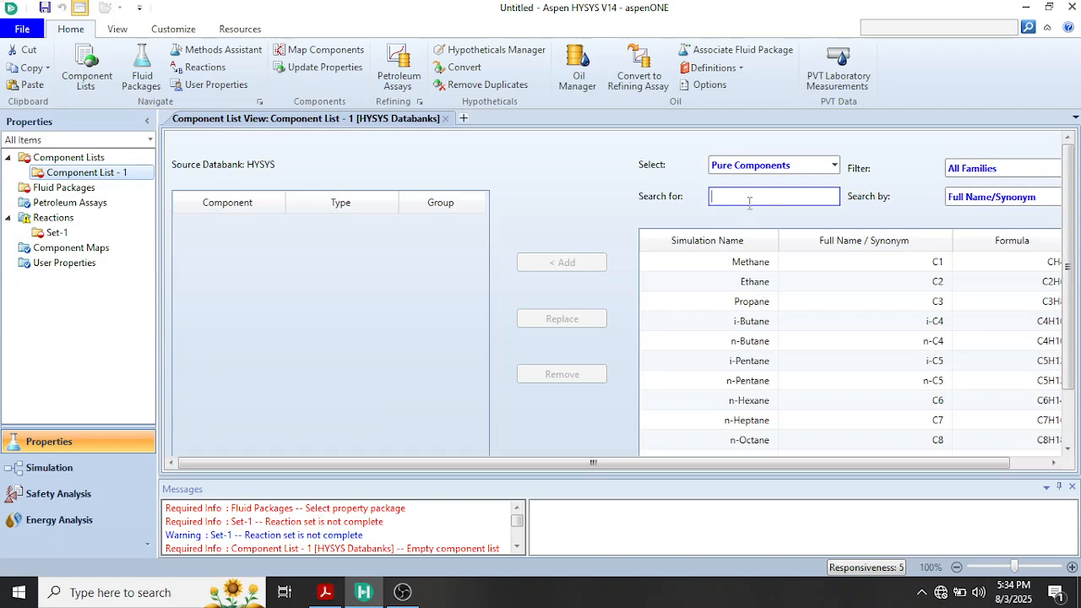
# Search the pure components for ethanol and water and add Ethanol and H2O to the component list
pyautogui.write('ETHA')
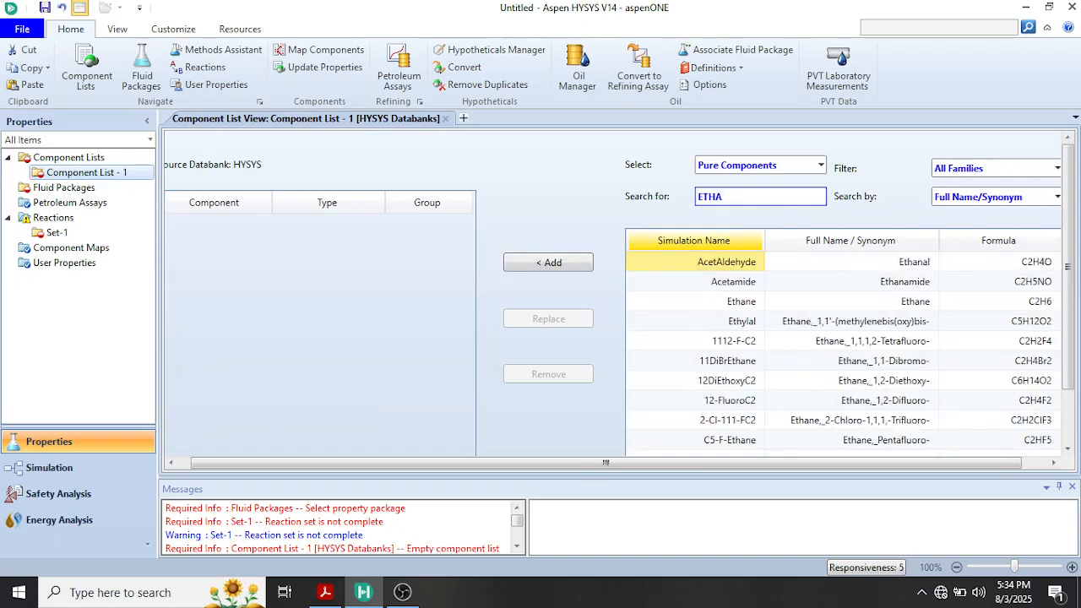
pyautogui.write('N')
pyautogui.press('BackSpace')
pyautogui.press('BackSpace')
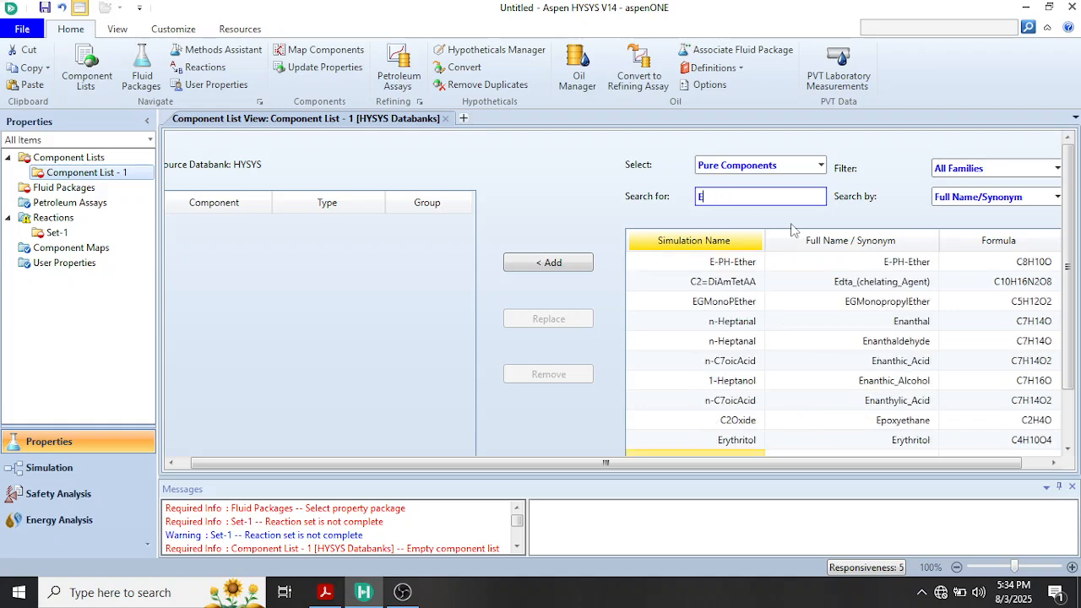
pyautogui.write('THANOL')
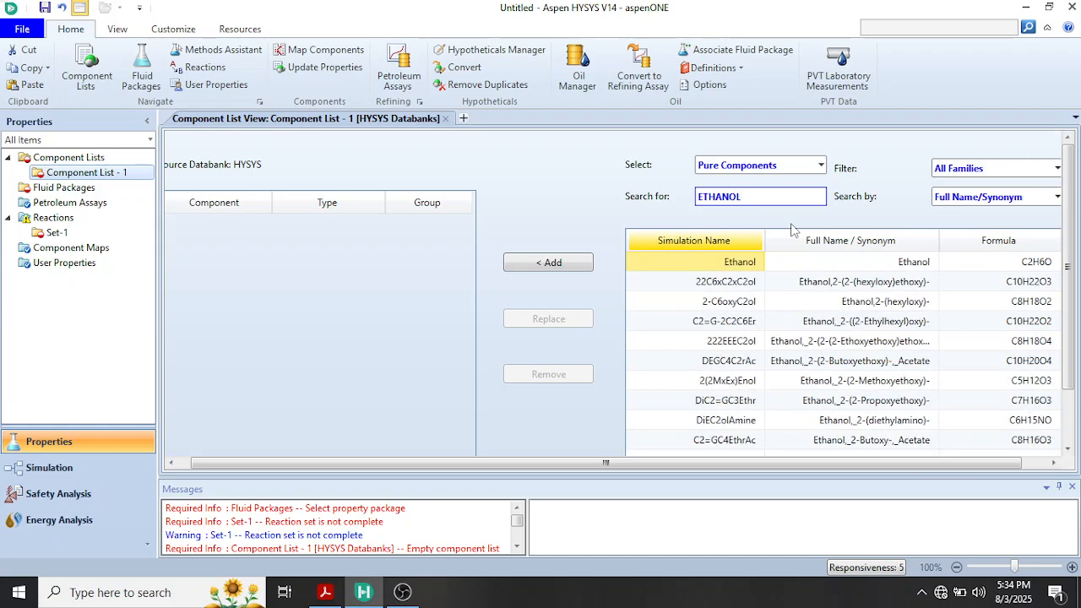
pyautogui.press('Return')
pyautogui.write('WATER')
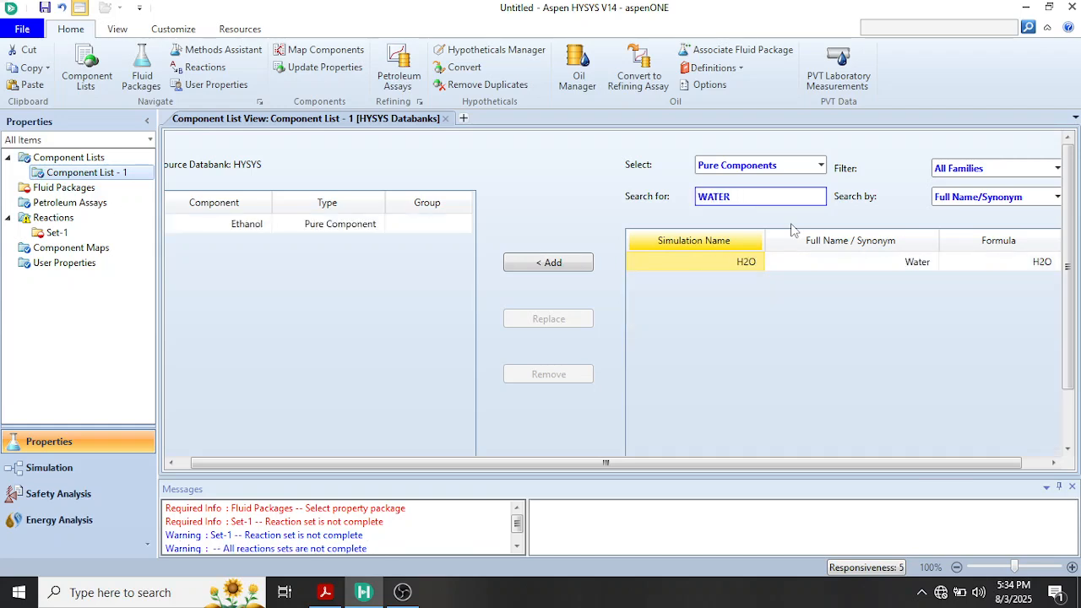
pyautogui.press('Return')
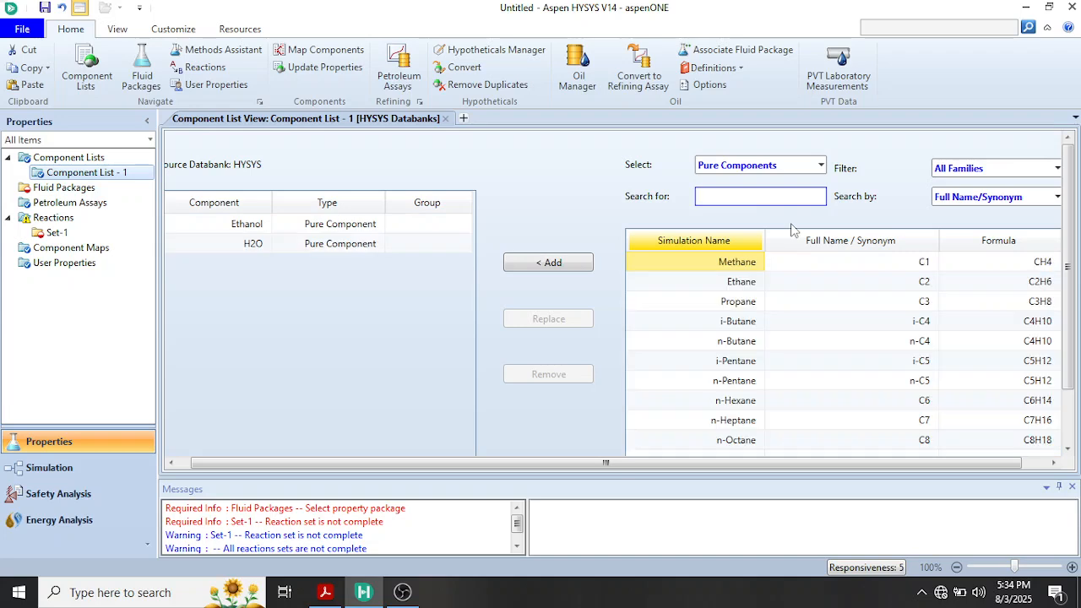
# Delete the reaction set Set-1 and return to Component List - 1
pyautogui.click(48, 234)
pyautogui.rightClick(48, 234)
pyautogui.click(84, 270)
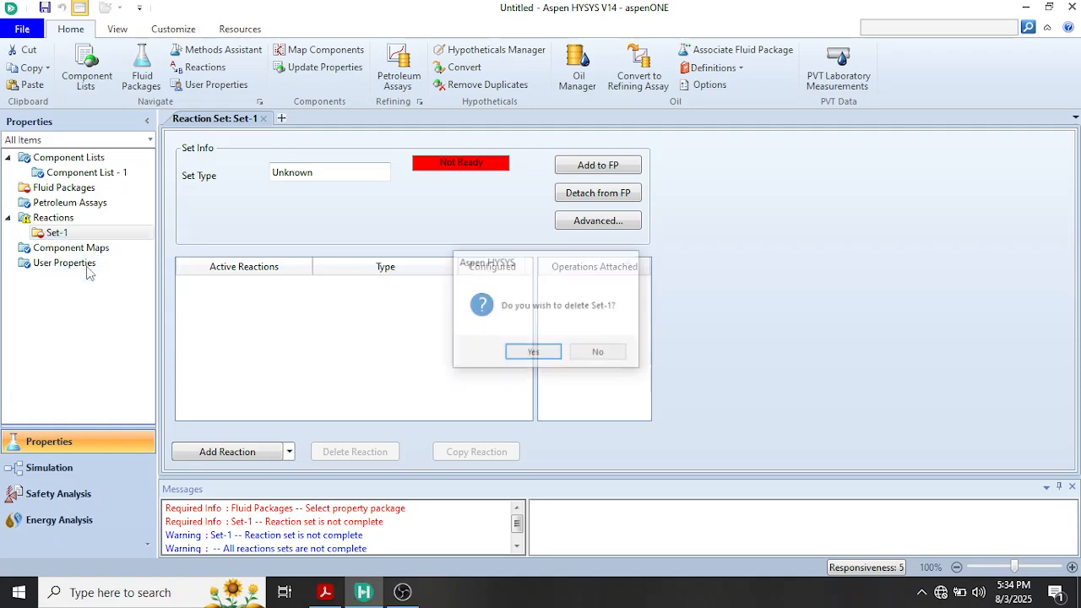
pyautogui.click(541, 356)
pyautogui.doubleClick(68, 173)
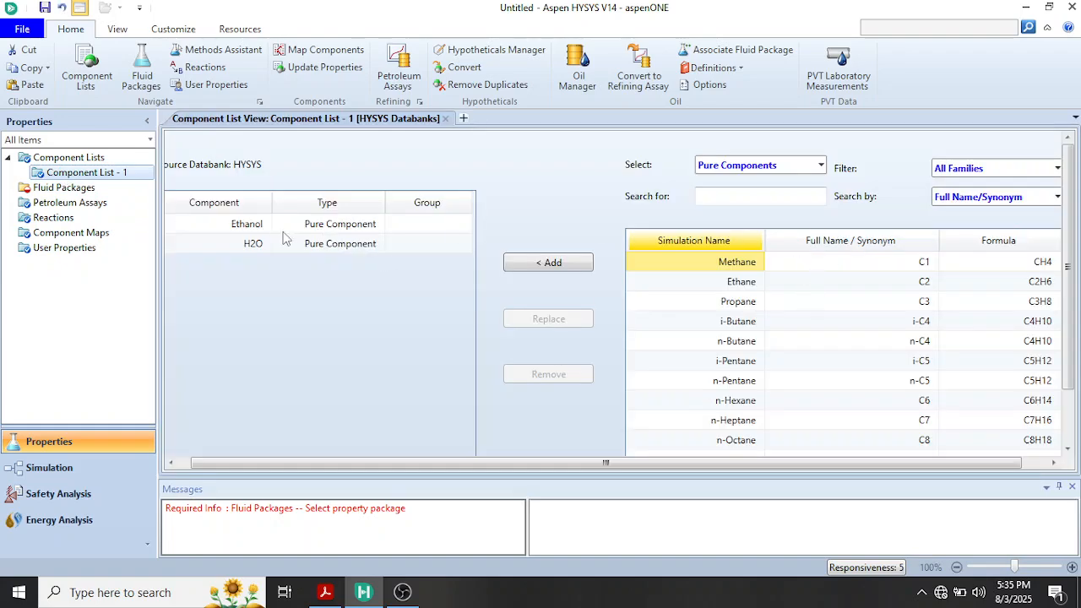
# Add a fluid package for the component list and select NRTL as its property package
pyautogui.click(47, 191)
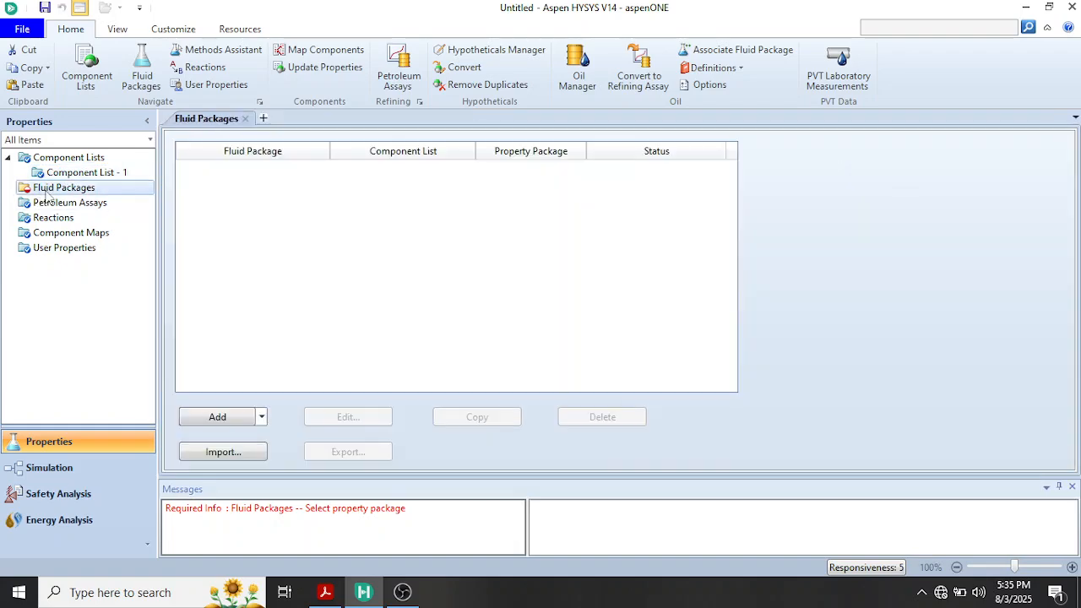
pyautogui.click(217, 417)
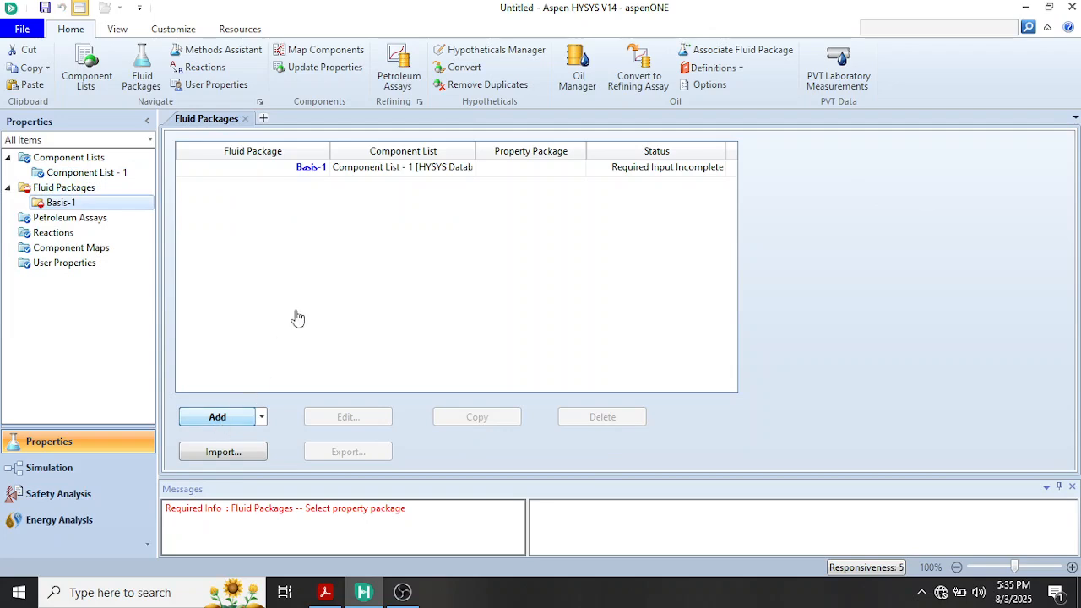
pyautogui.scroll(-5, 242, 341)
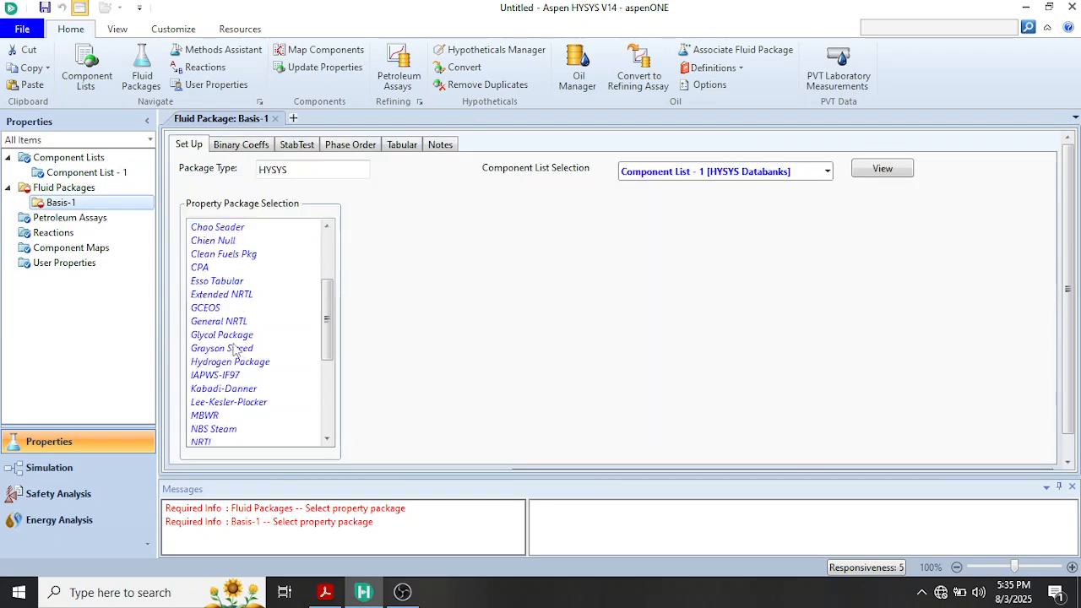
pyautogui.scroll(-1, 232, 354)
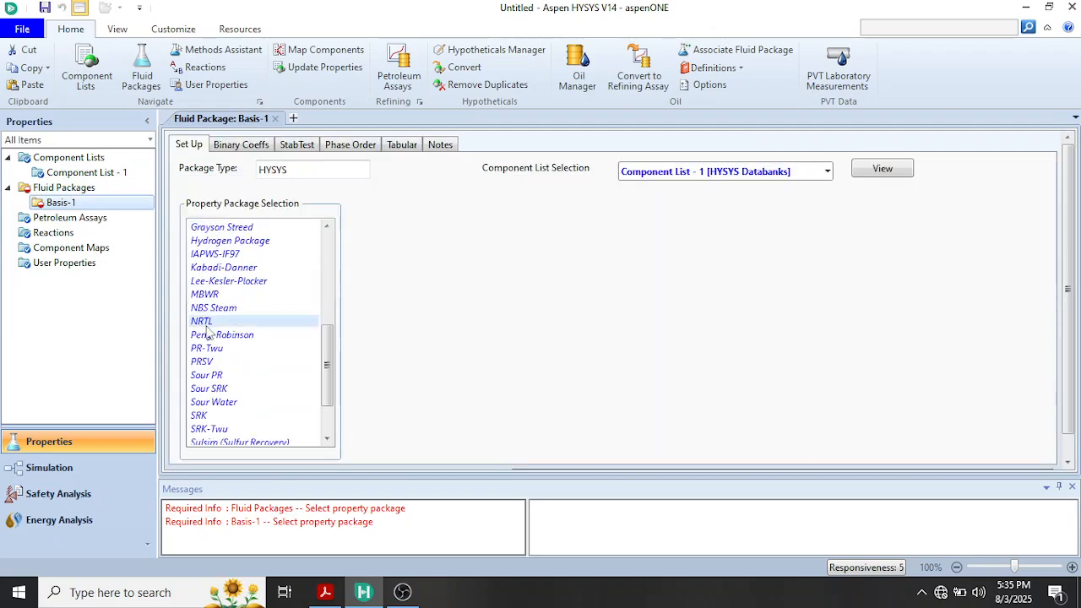
pyautogui.click(206, 324)
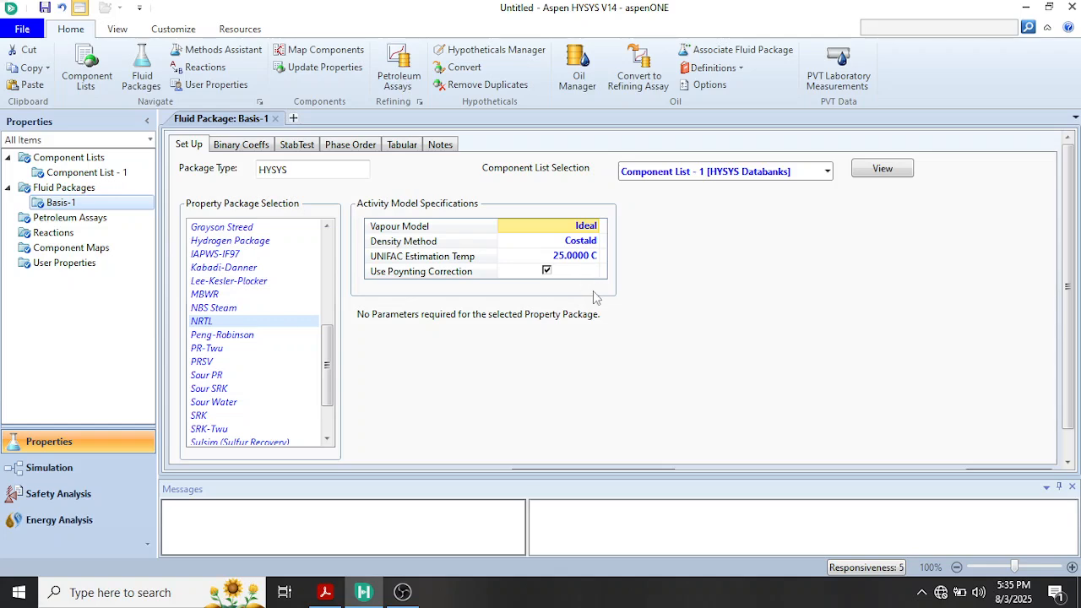
# In the simulation environment, place a distillation column with a material stream beside it on the flowsheet and close the model palette
pyautogui.click(56, 469)
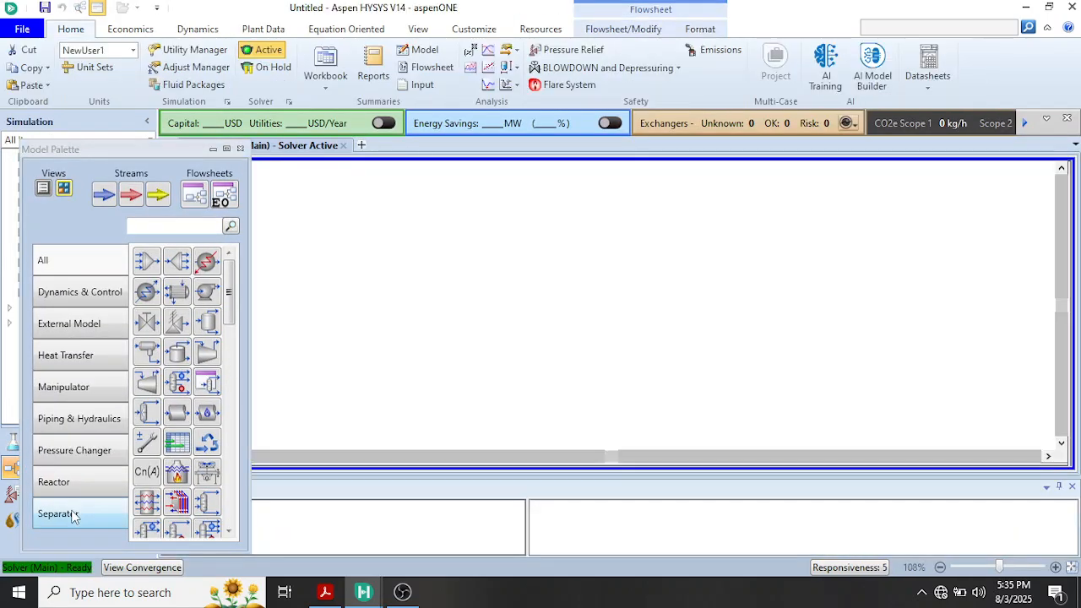
pyautogui.click(72, 515)
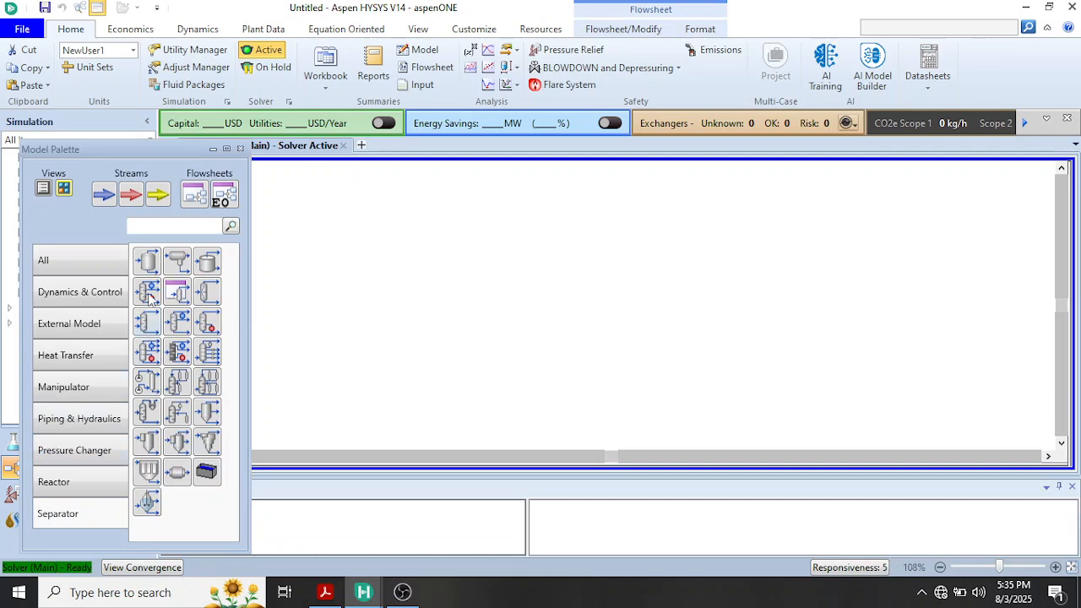
pyautogui.moveTo(150, 293); pyautogui.dragTo(591, 385)
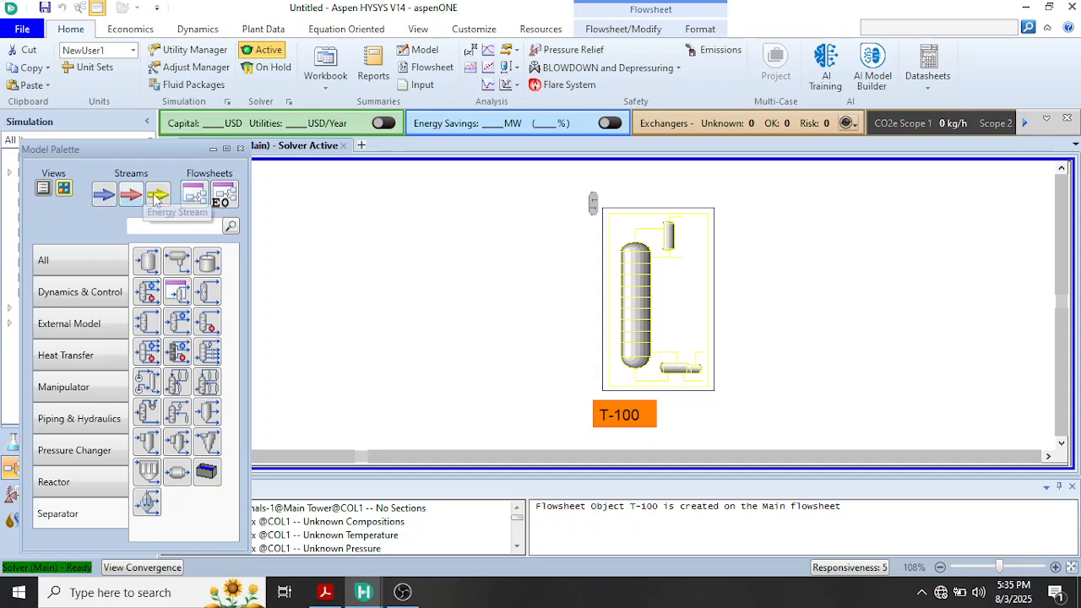
pyautogui.moveTo(104, 196); pyautogui.dragTo(467, 299)
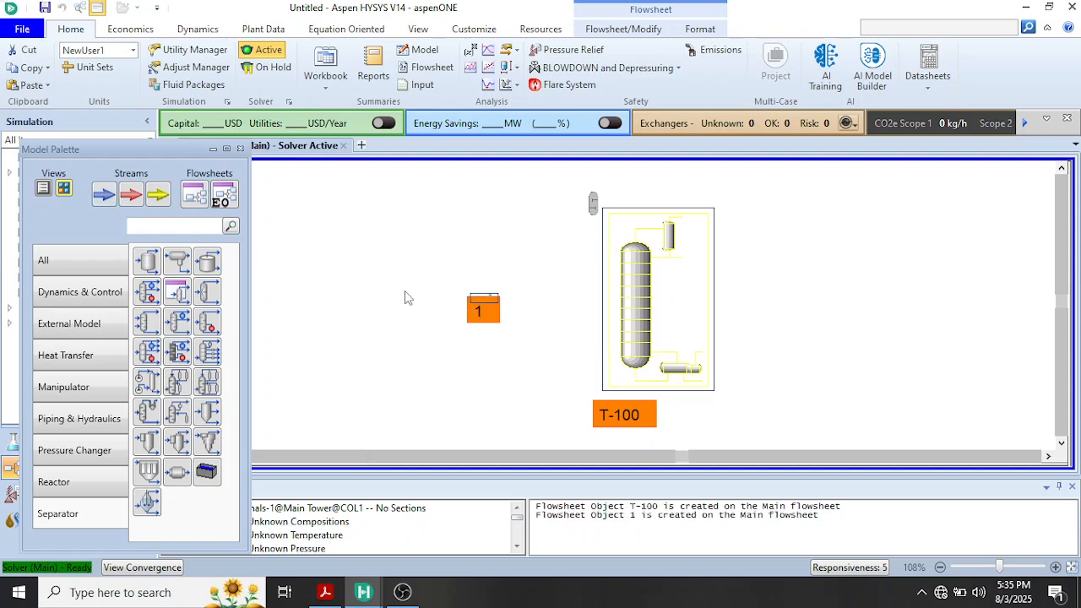
pyautogui.click(240, 148)
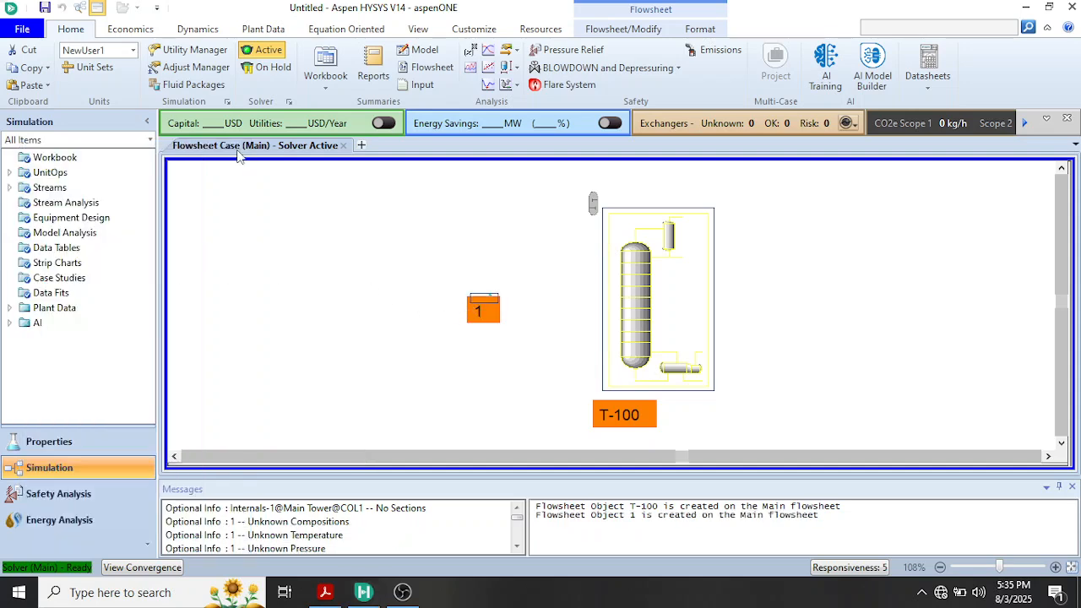
# Open the conditions of material stream 1, then switch to the textbook PDF and read the feed data of Example 7.24
pyautogui.click(316, 295)
pyautogui.doubleClick(480, 306)
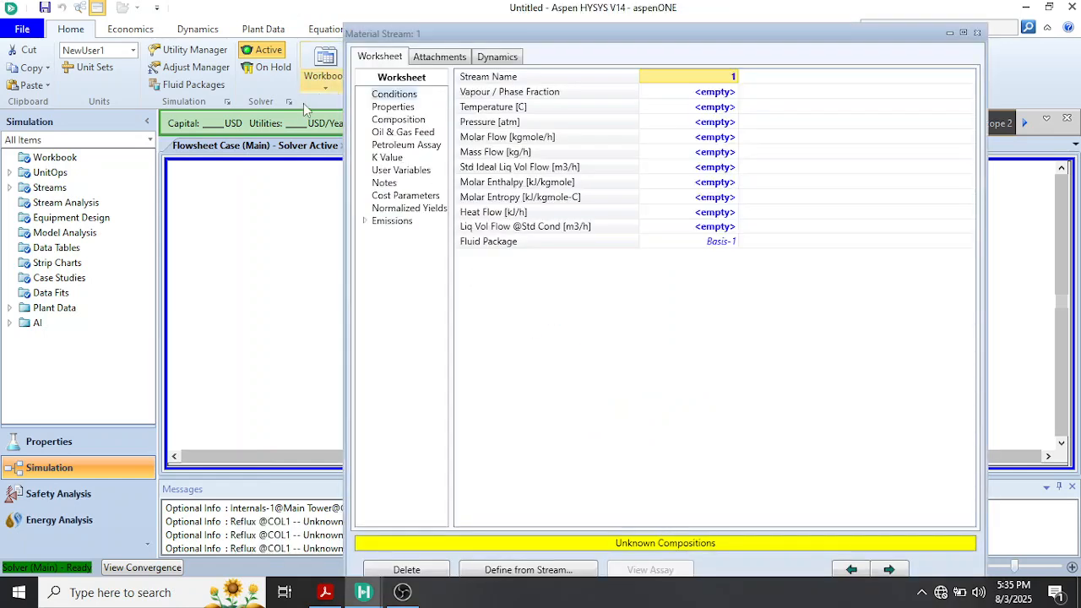
pyautogui.click(511, 113)
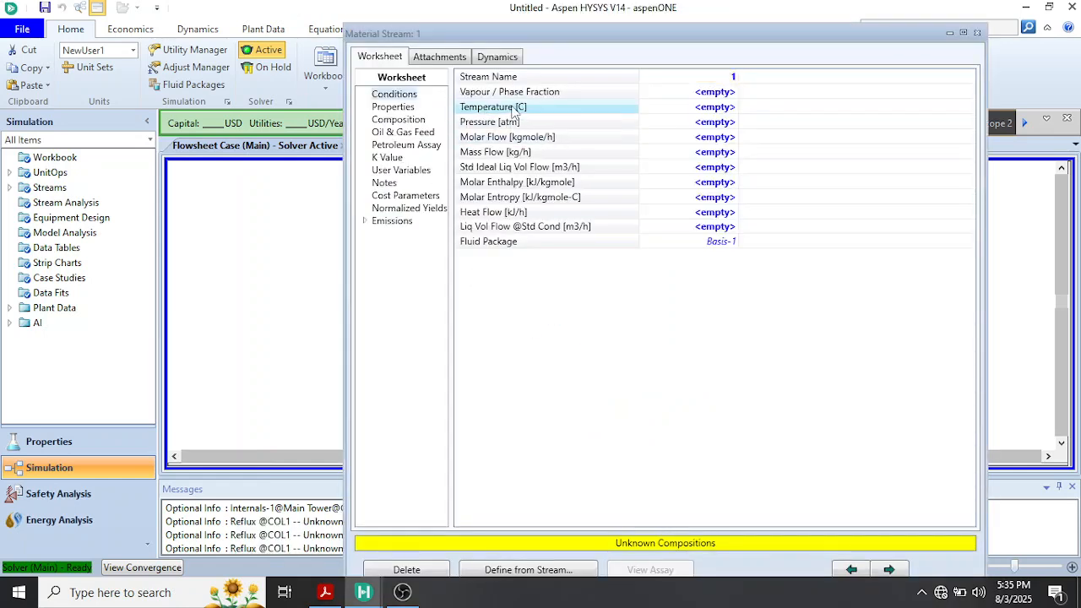
pyautogui.click(714, 111)
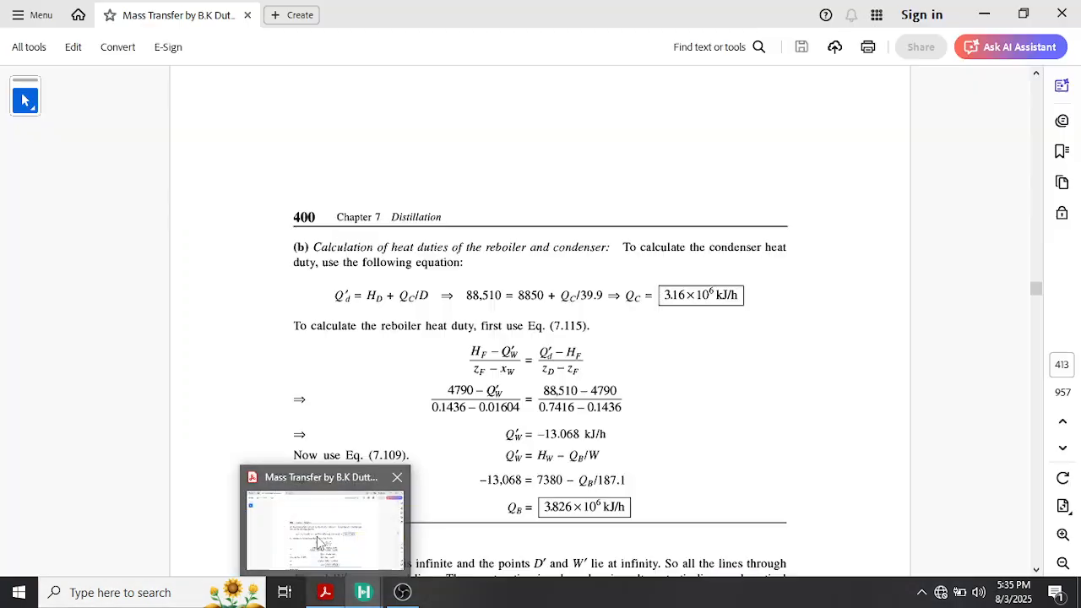
pyautogui.click(316, 537)
pyautogui.scroll(15, 371, 443)
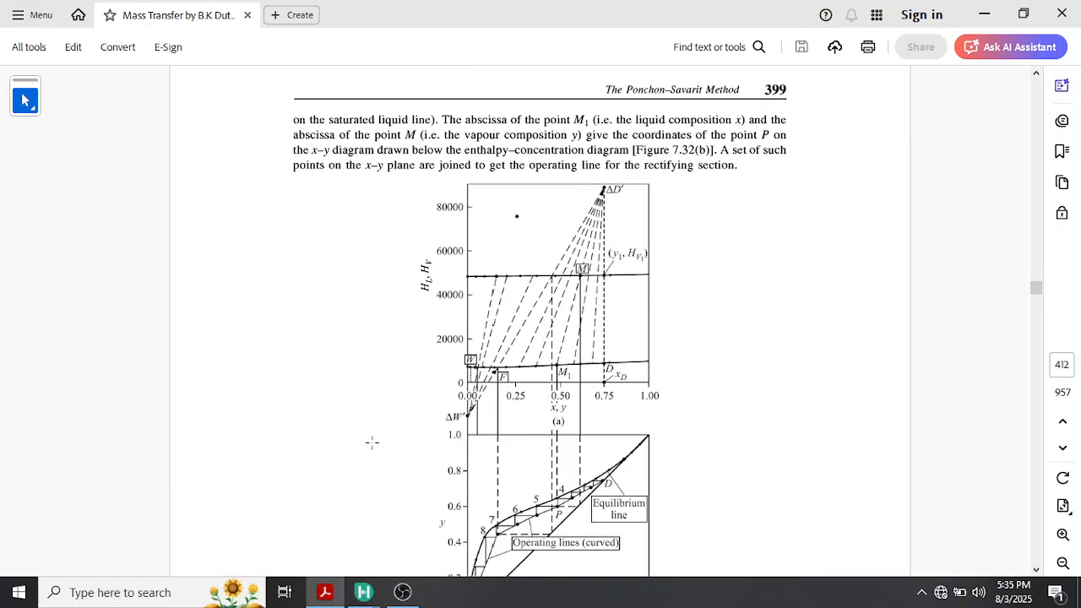
pyautogui.scroll(10, 369, 437)
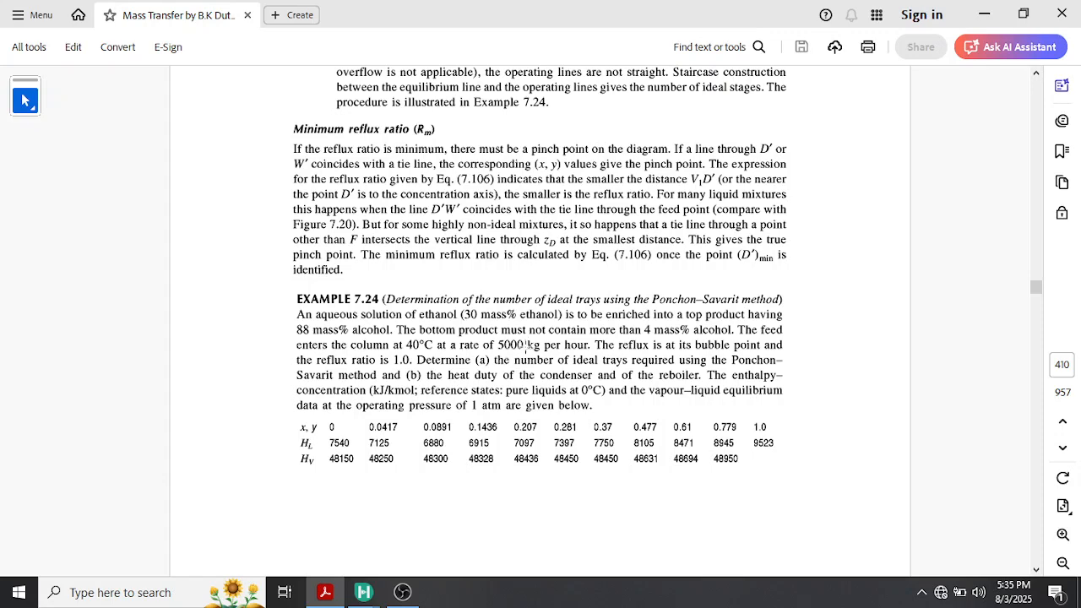
pyautogui.moveTo(363, 591)
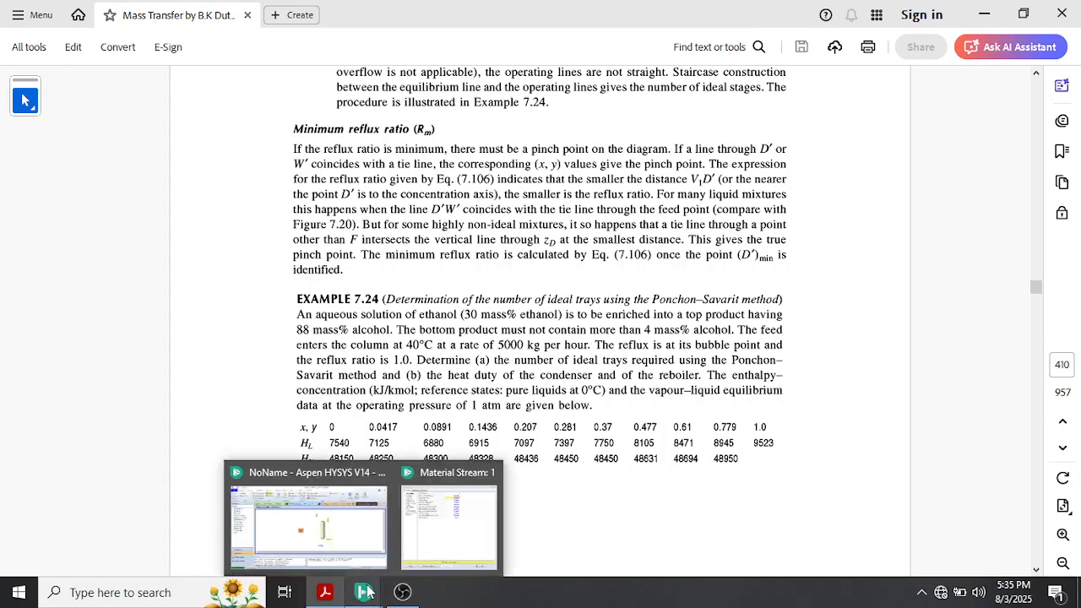
# Back in Aspen HYSYS, set stream 1's temperature to 40 °C and its mass flow to 5000 kg/h
pyautogui.click(411, 546)
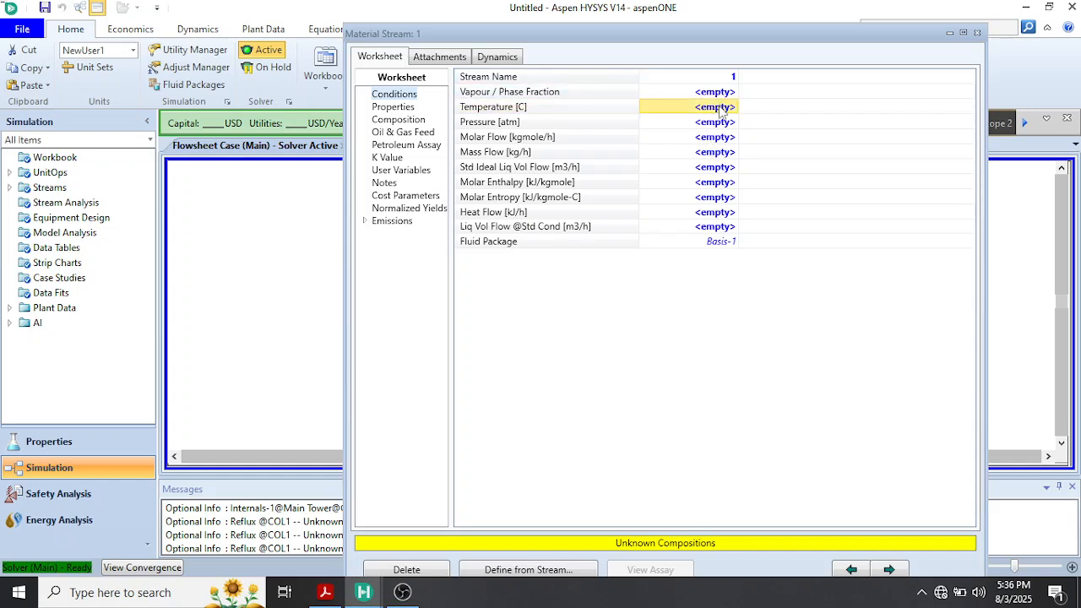
pyautogui.write('4')
pyautogui.press('Return')
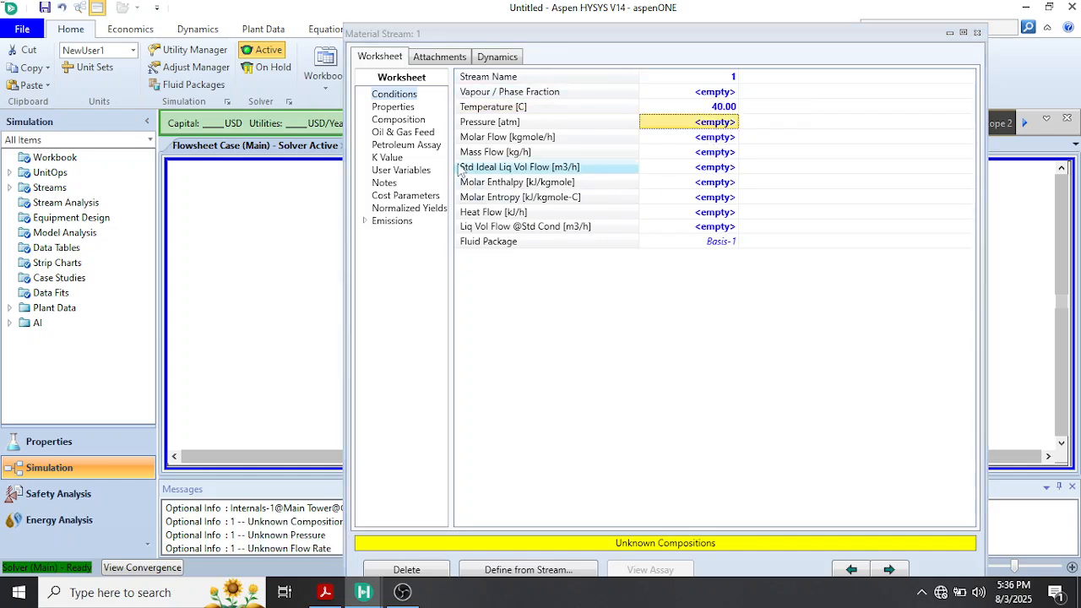
pyautogui.click(698, 152)
pyautogui.write('5000')
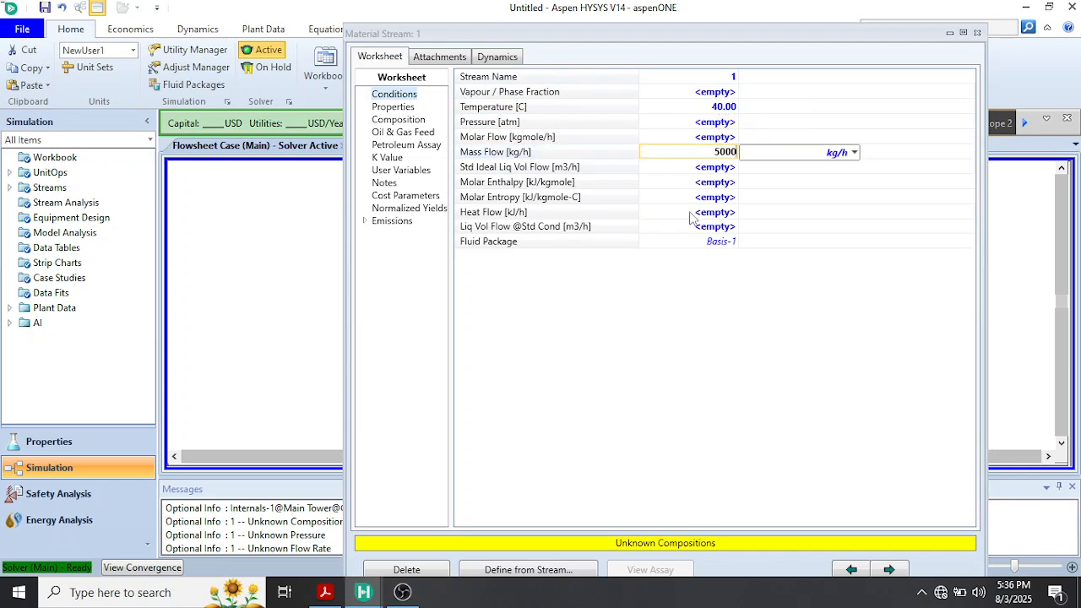
pyautogui.press('Return')
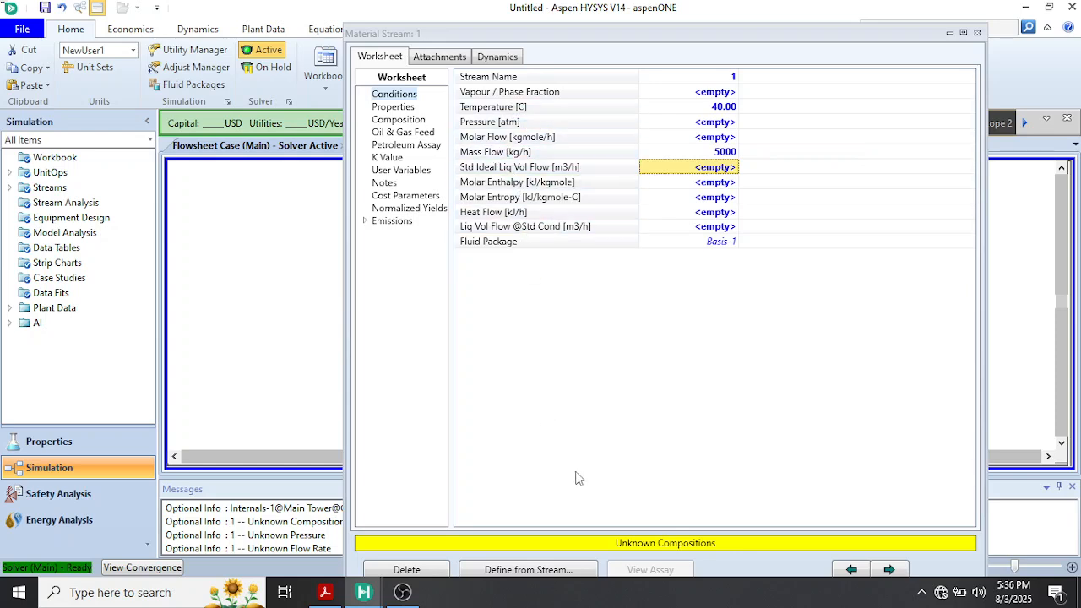
# Open stream 1's composition and check the feed's ethanol content in the textbook PDF
pyautogui.click(394, 123)
pyautogui.moveTo(326, 595)
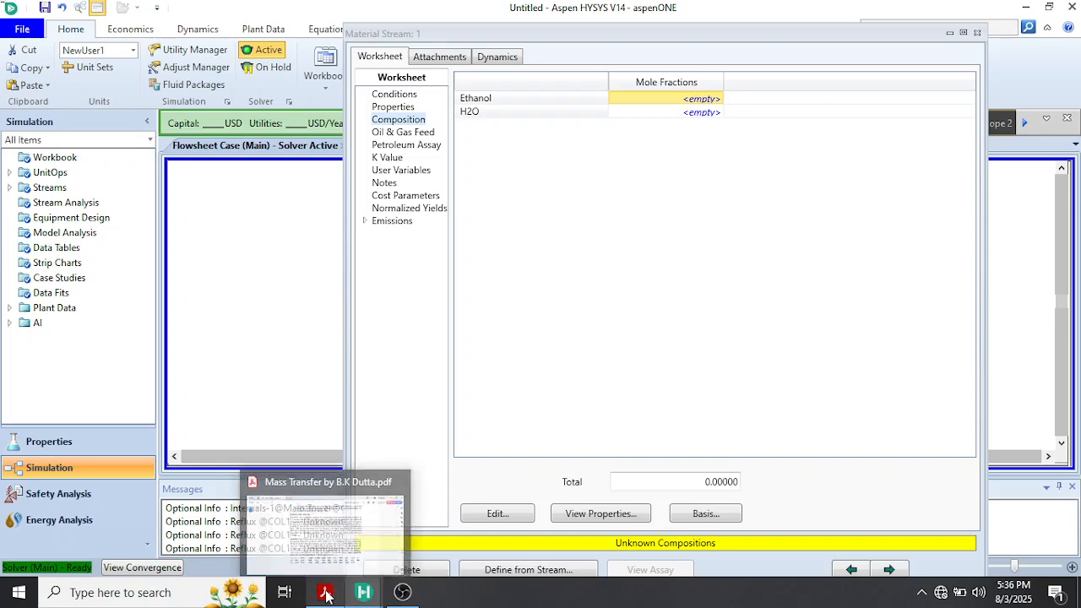
pyautogui.click(328, 505)
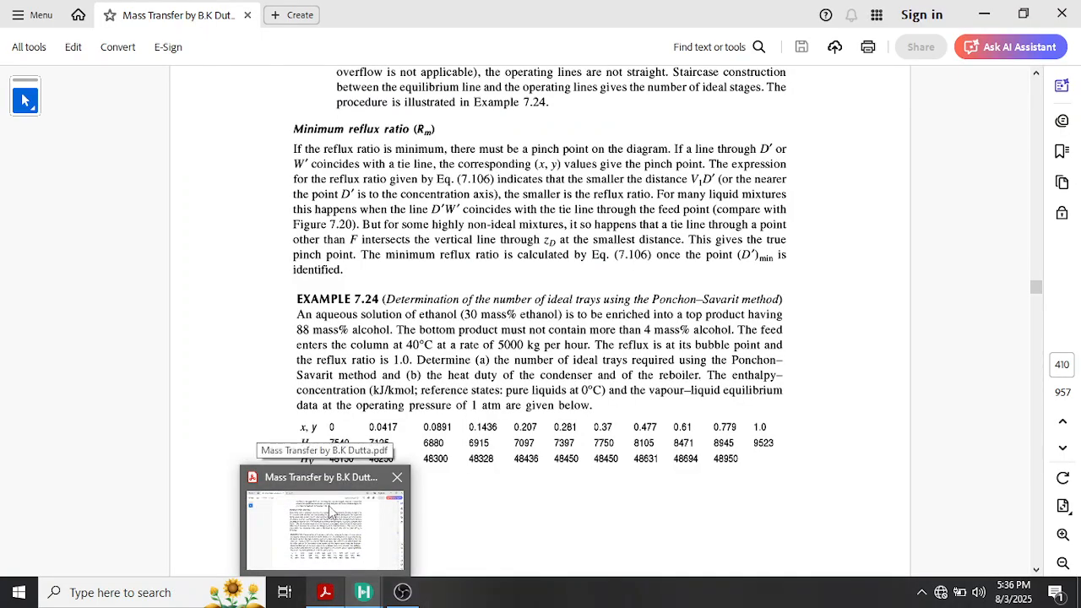
pyautogui.click(342, 491)
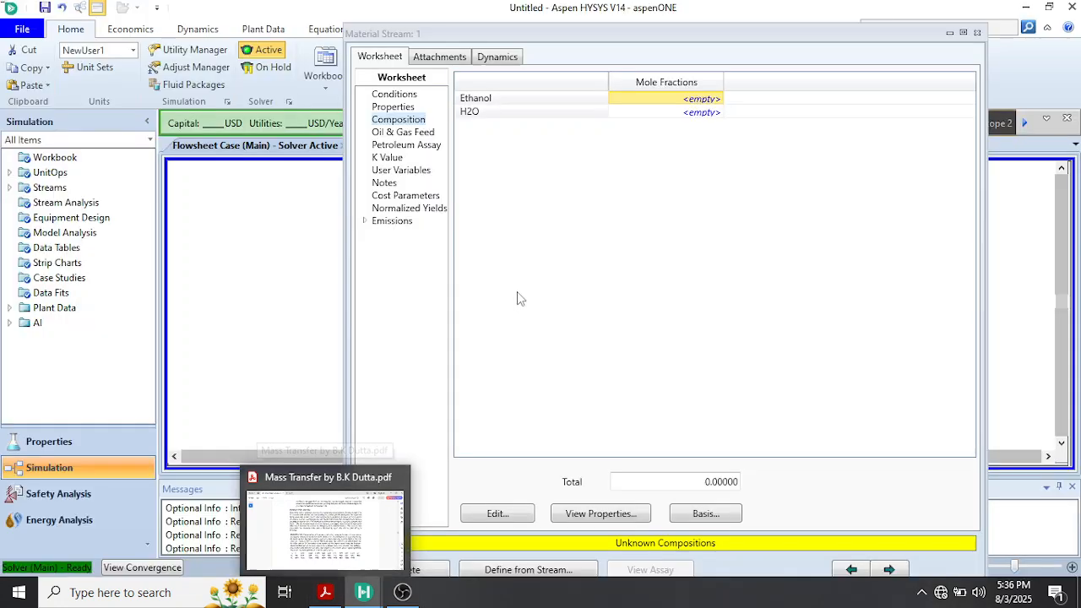
# Define stream 1's composition on a mass fraction basis with 0.3 ethanol and 0.7 H2O
pyautogui.click(508, 100)
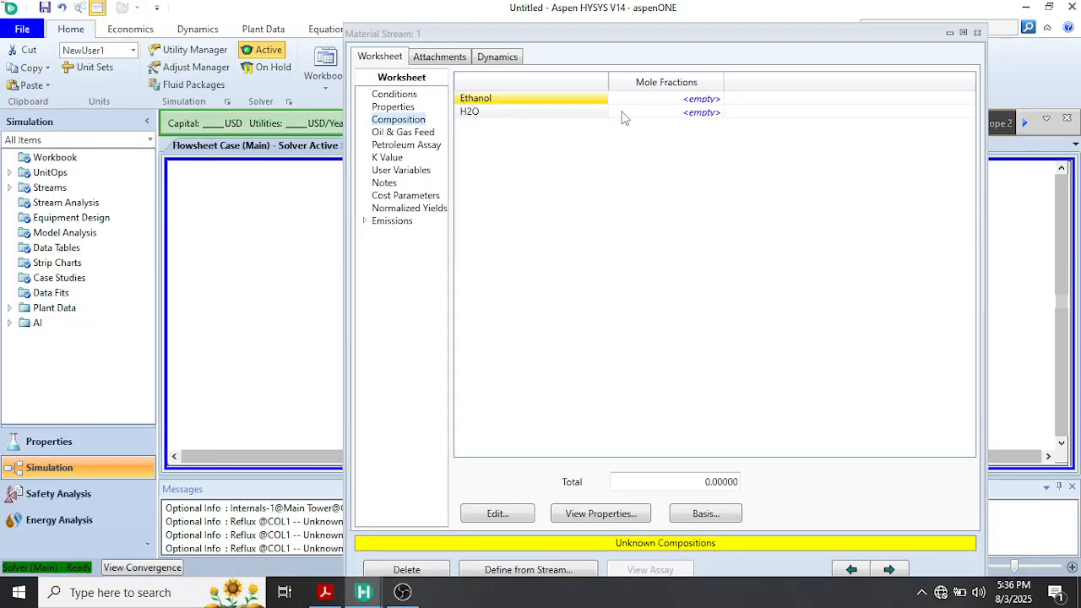
pyautogui.click(692, 100)
pyautogui.write('0.3')
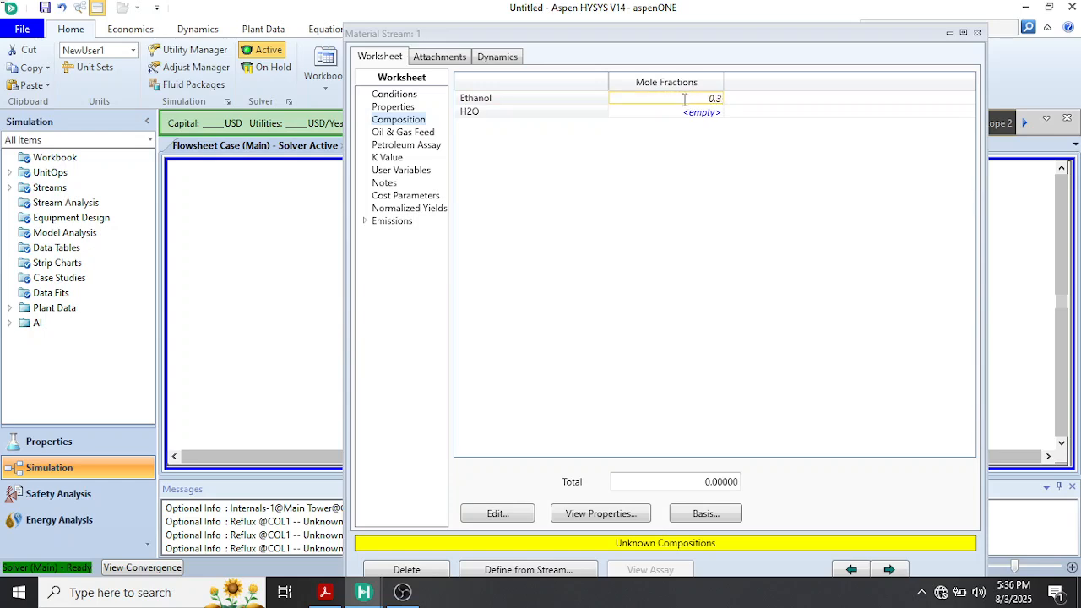
pyautogui.press('Return')
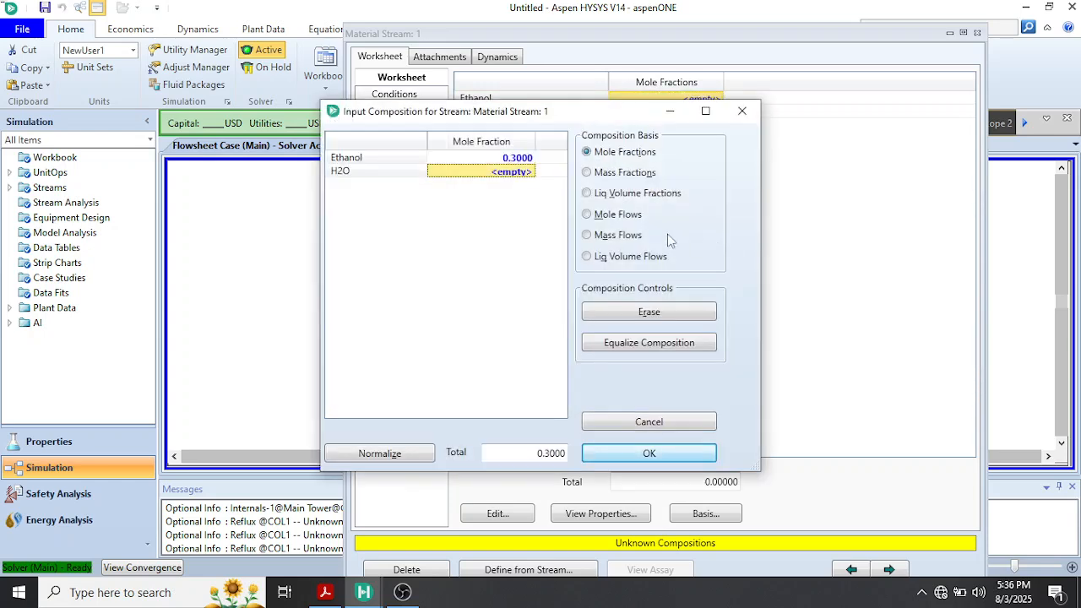
pyautogui.click(586, 173)
pyautogui.click(518, 160)
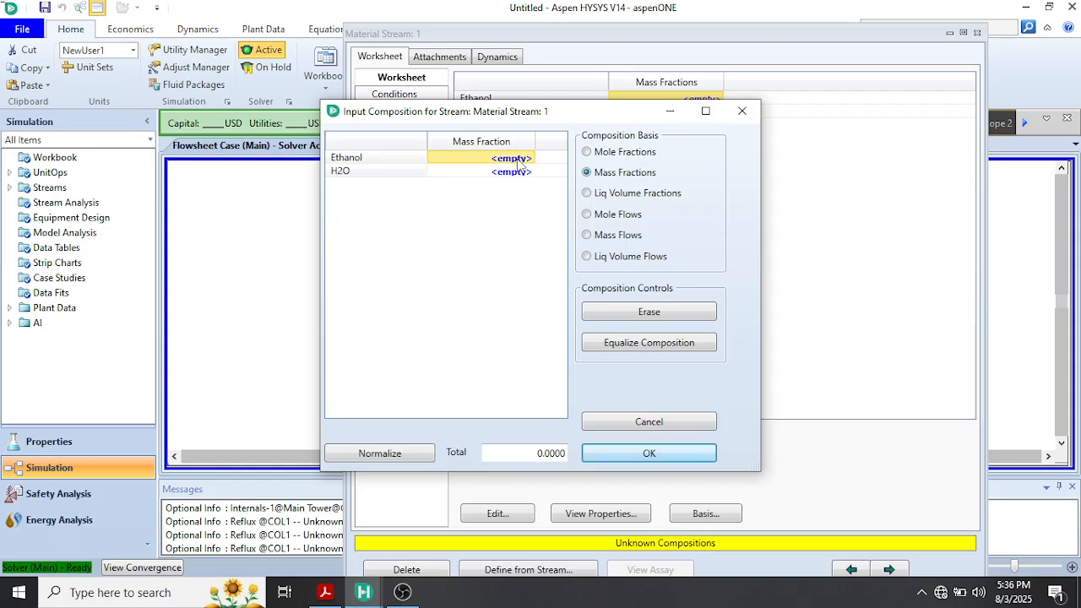
pyautogui.write('0.3')
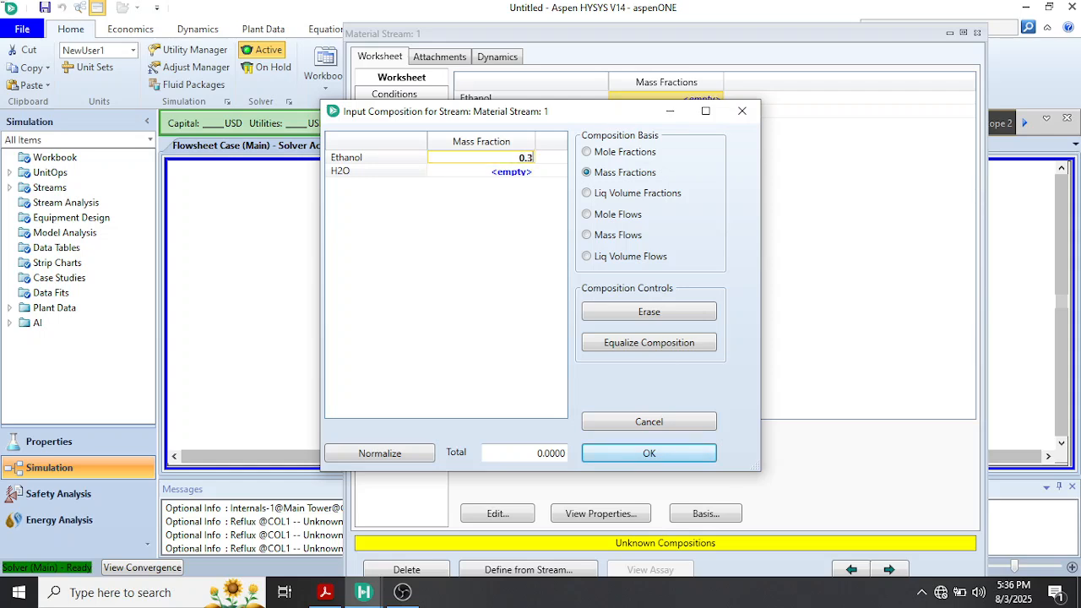
pyautogui.press('Return')
pyautogui.write('0')
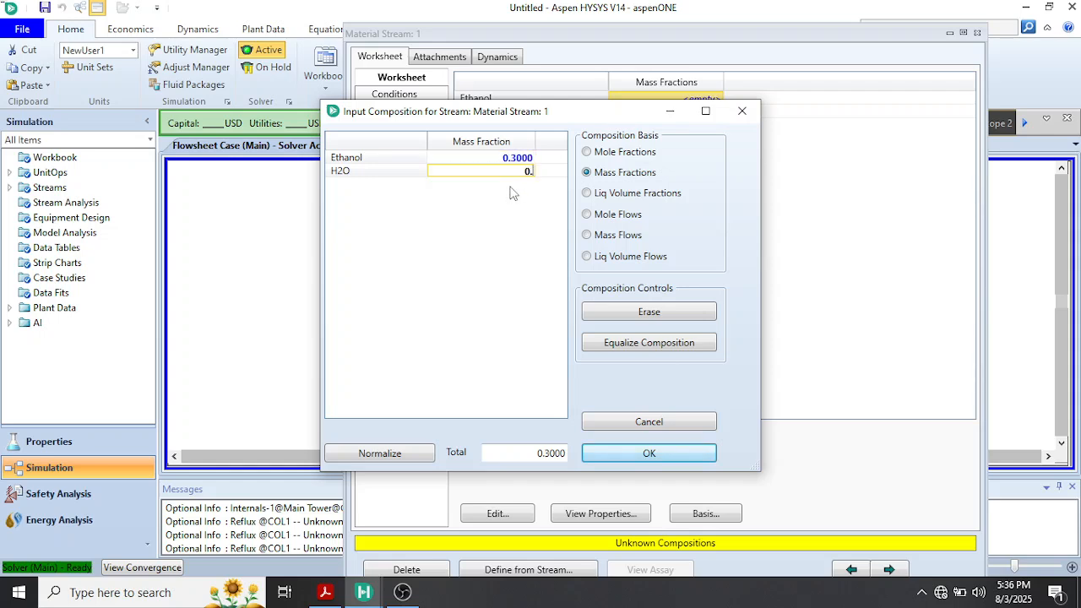
pyautogui.write('.7')
pyautogui.press('Return')
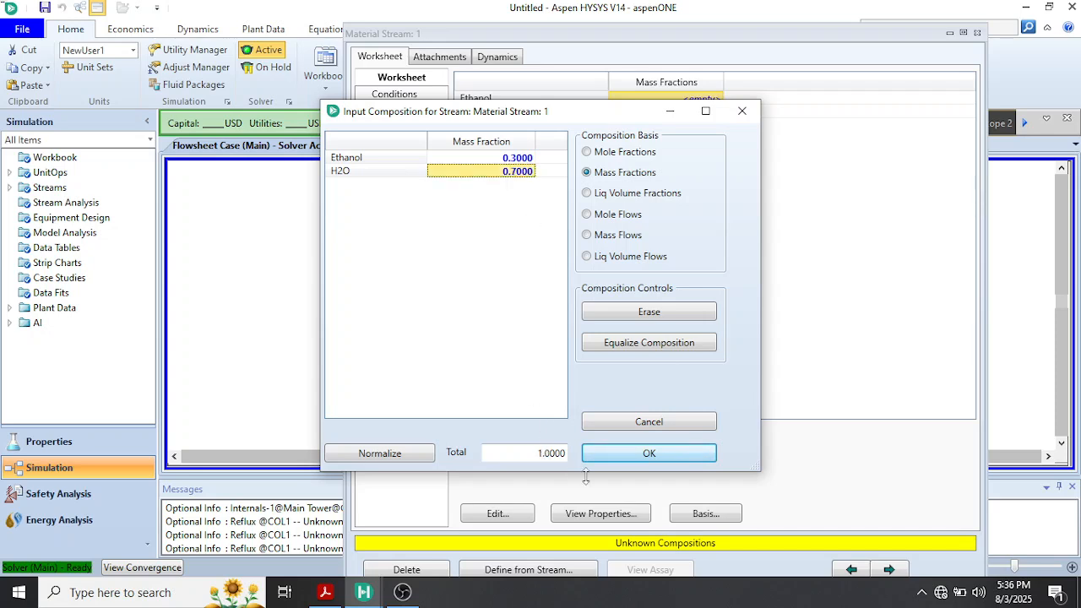
pyautogui.click(623, 456)
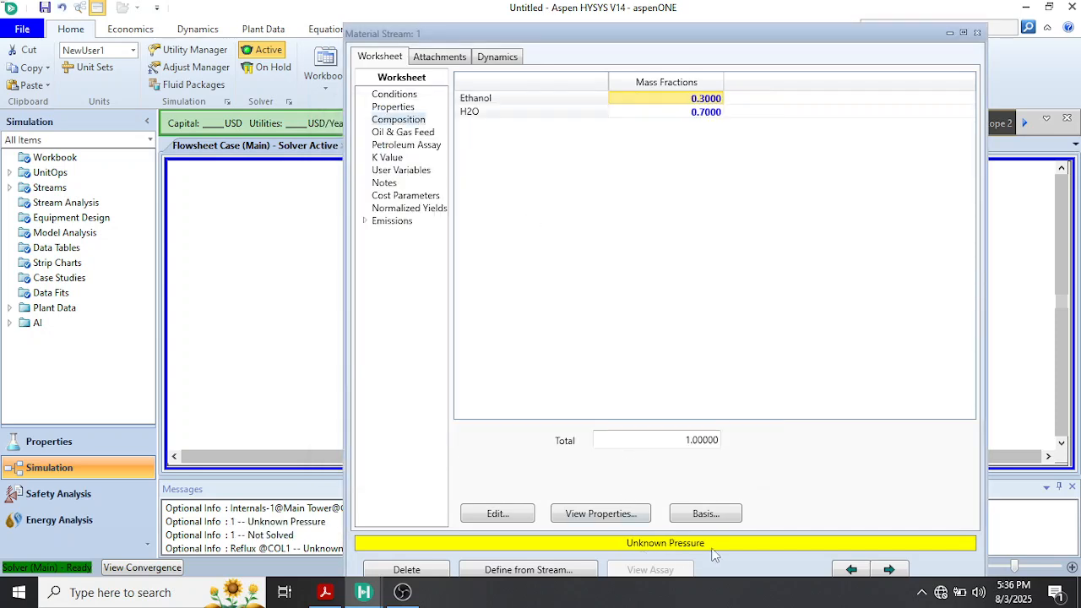
# Set stream 1's pressure to 1 atm in its conditions and close the stream window
pyautogui.click(402, 111)
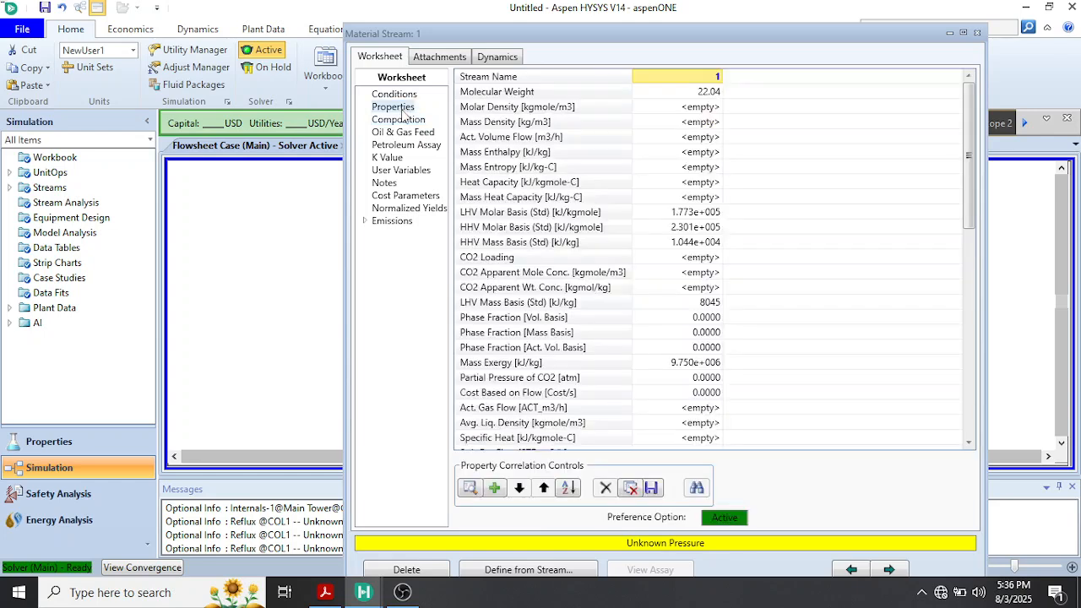
pyautogui.click(397, 93)
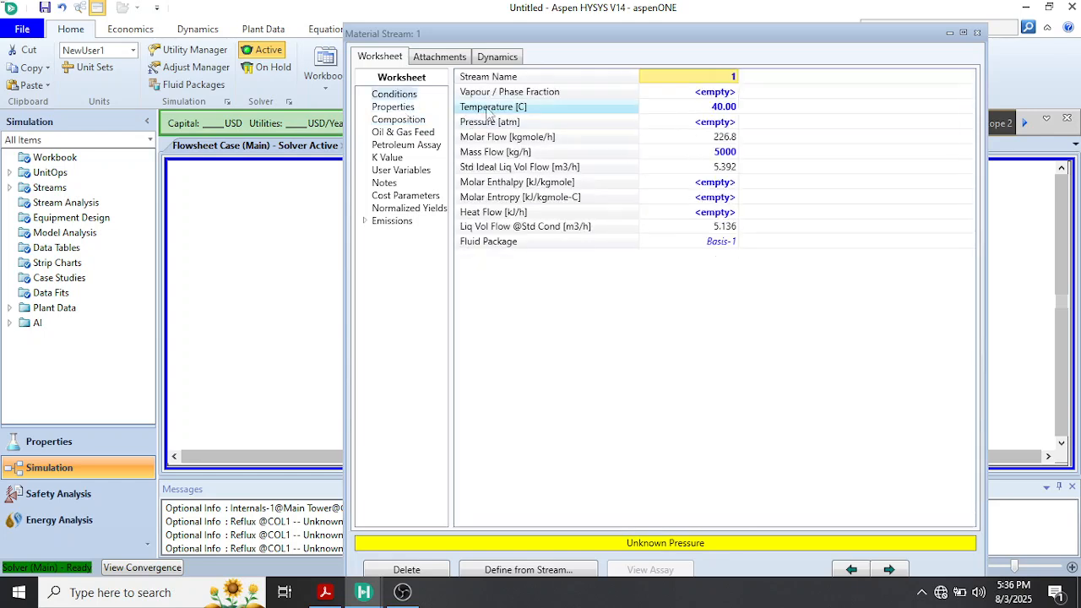
pyautogui.click(720, 125)
pyautogui.write('1')
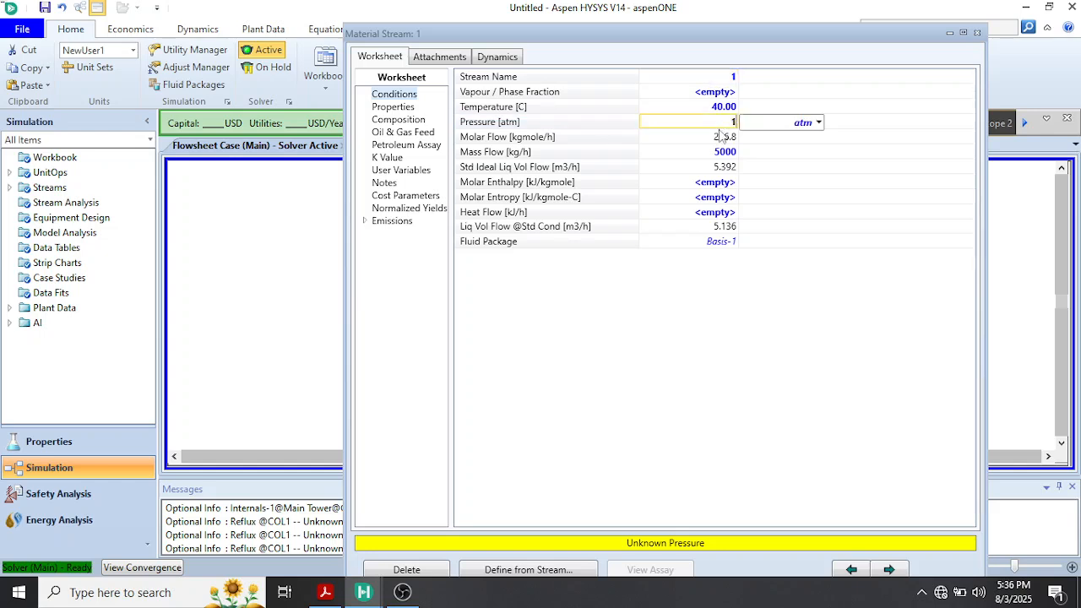
pyautogui.press('Return')
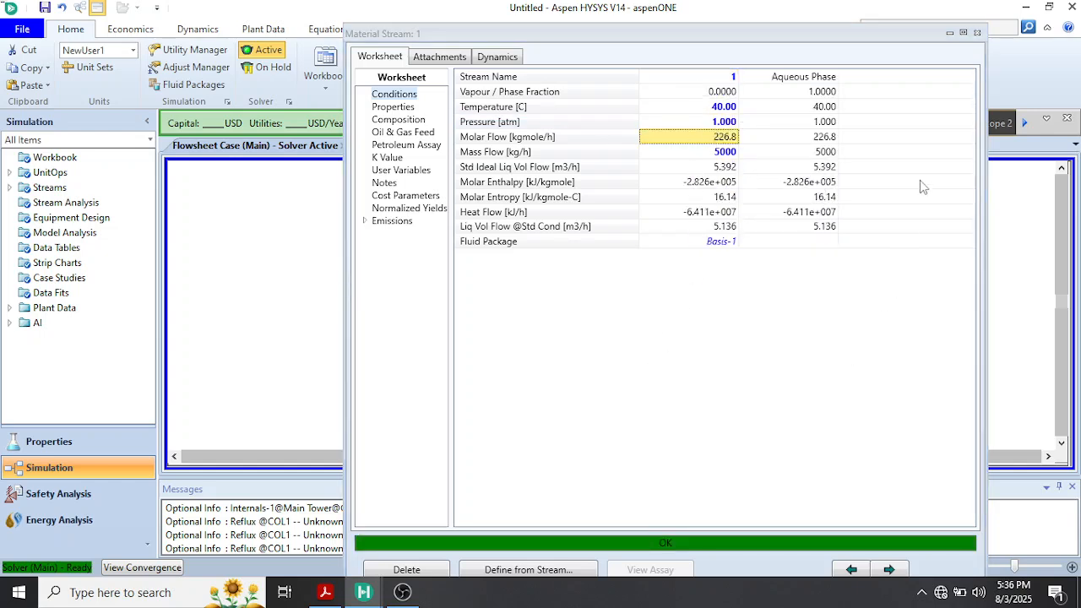
pyautogui.click(976, 34)
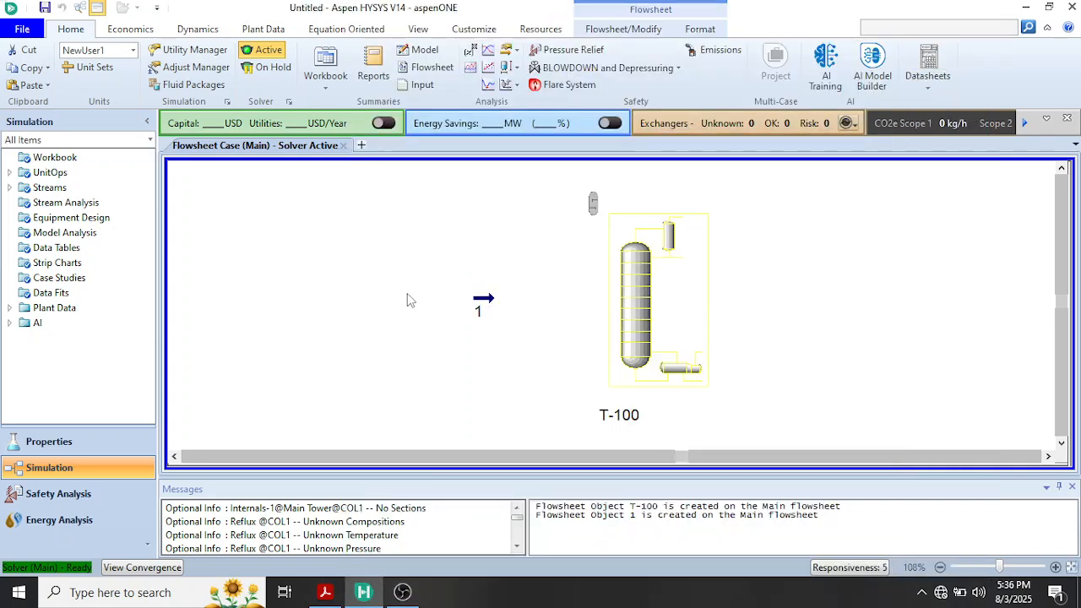
# Open the input expert of column T-100 and name the condenser energy stream QC
pyautogui.doubleClick(635, 297)
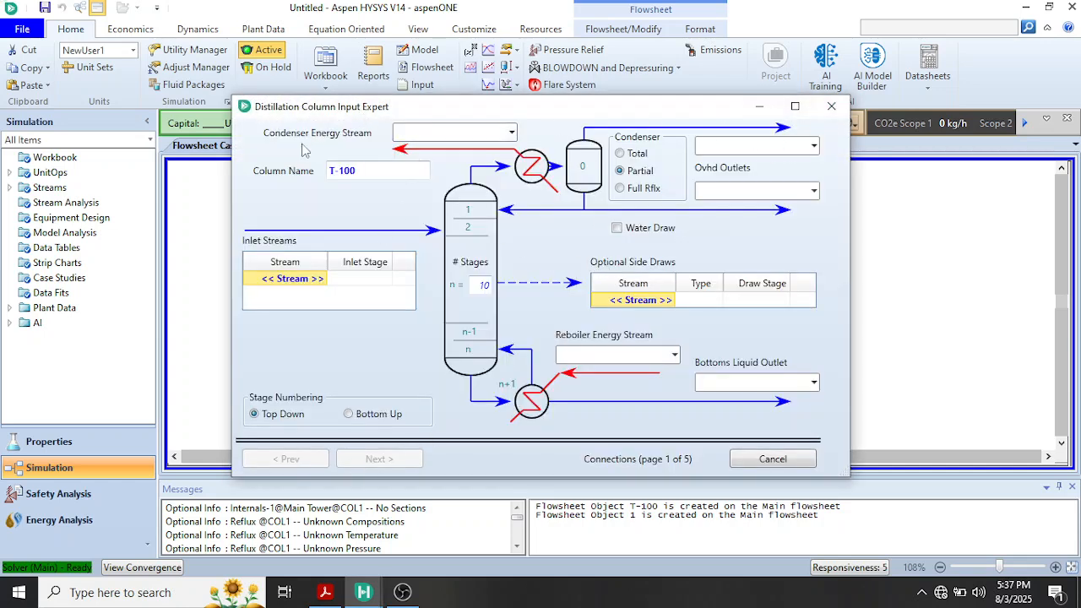
pyautogui.click(409, 133)
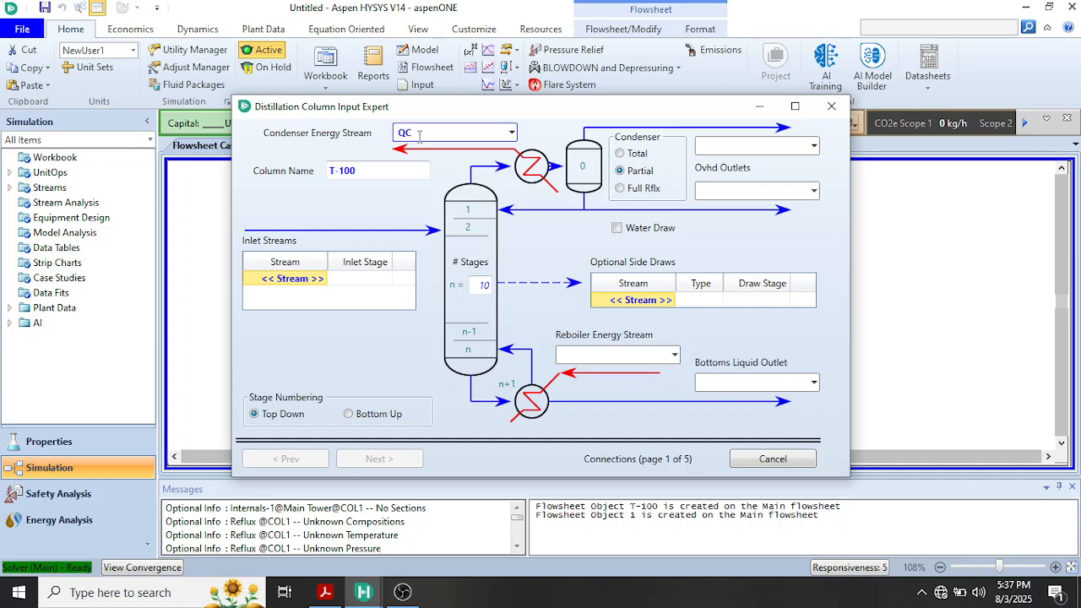
pyautogui.write('QC')
pyautogui.press('Return')
# Name the column's bottoms liquid outlet stream B
pyautogui.click(723, 384)
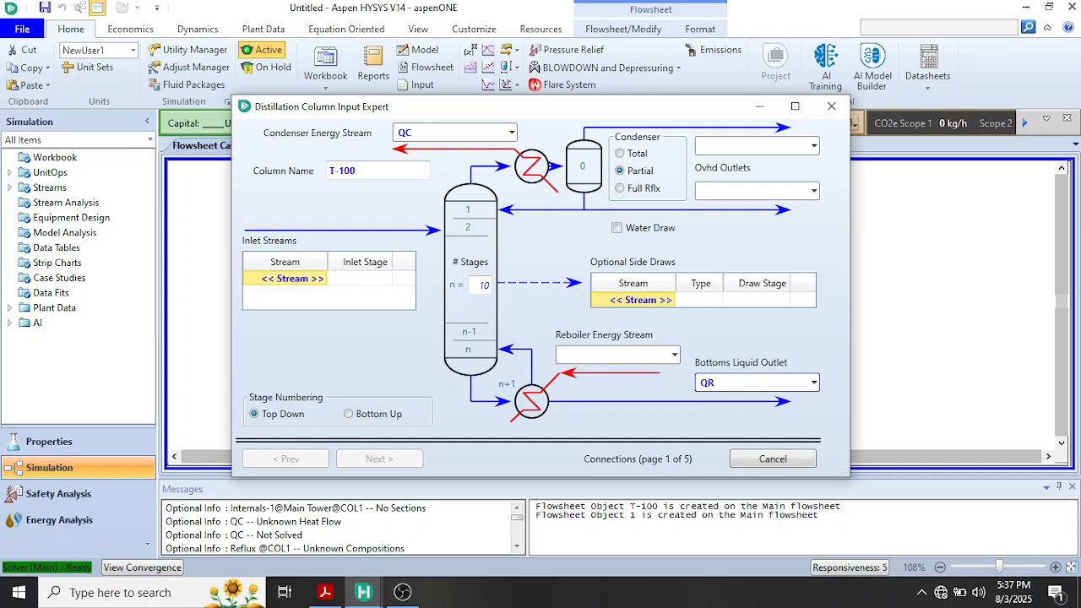
pyautogui.press('Return')
pyautogui.click(738, 382)
pyautogui.press('BackSpace')
pyautogui.press('BackSpace')
pyautogui.write('B')
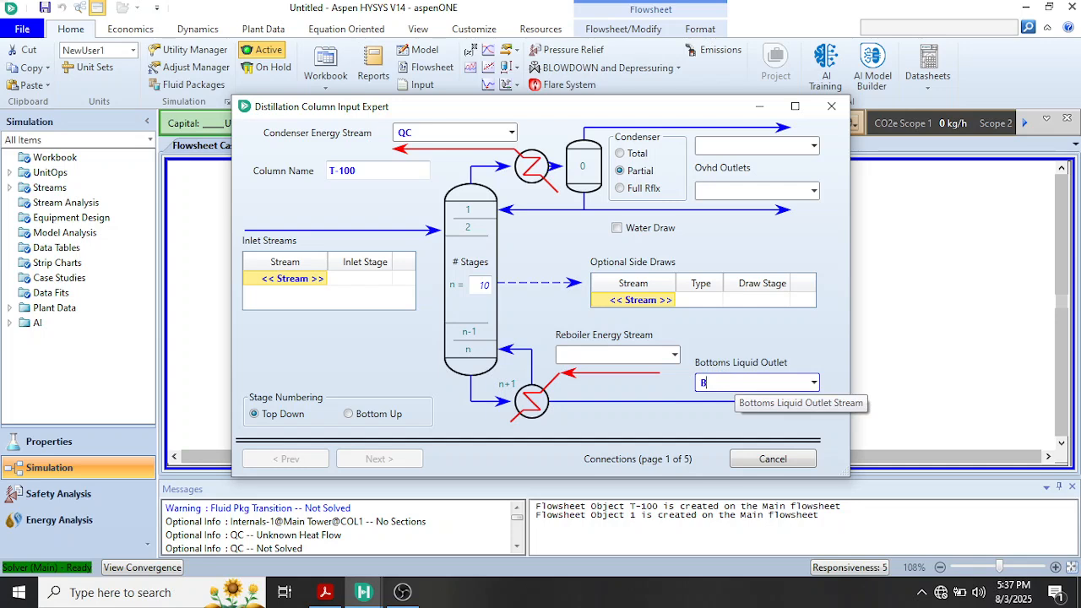
pyautogui.press('Return')
# Set a total condenser with overhead liquid outlet T and name the reboiler energy stream QR
pyautogui.click(622, 155)
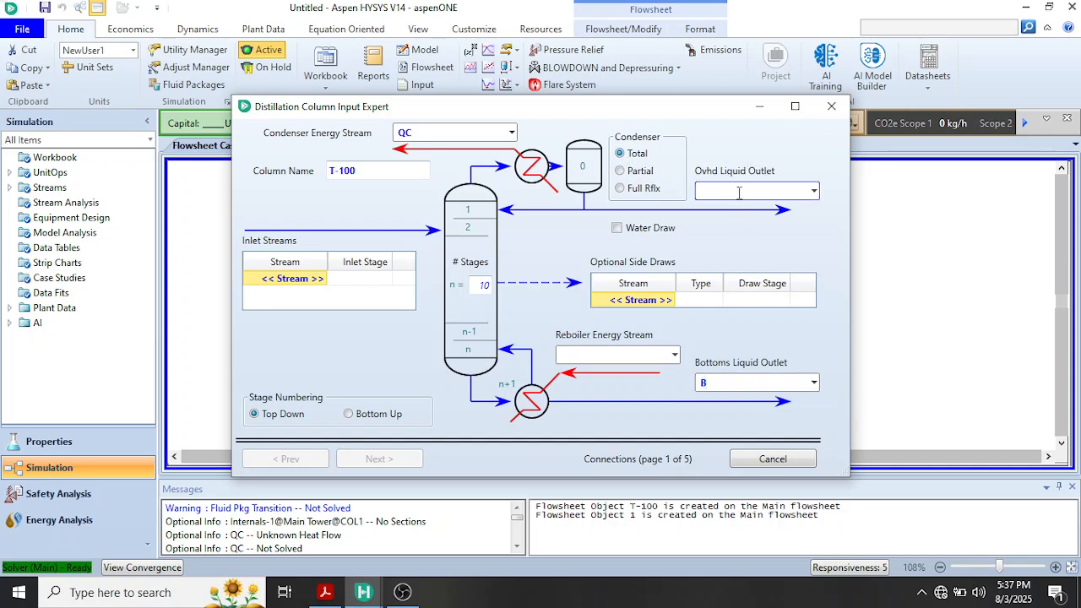
pyautogui.write('T')
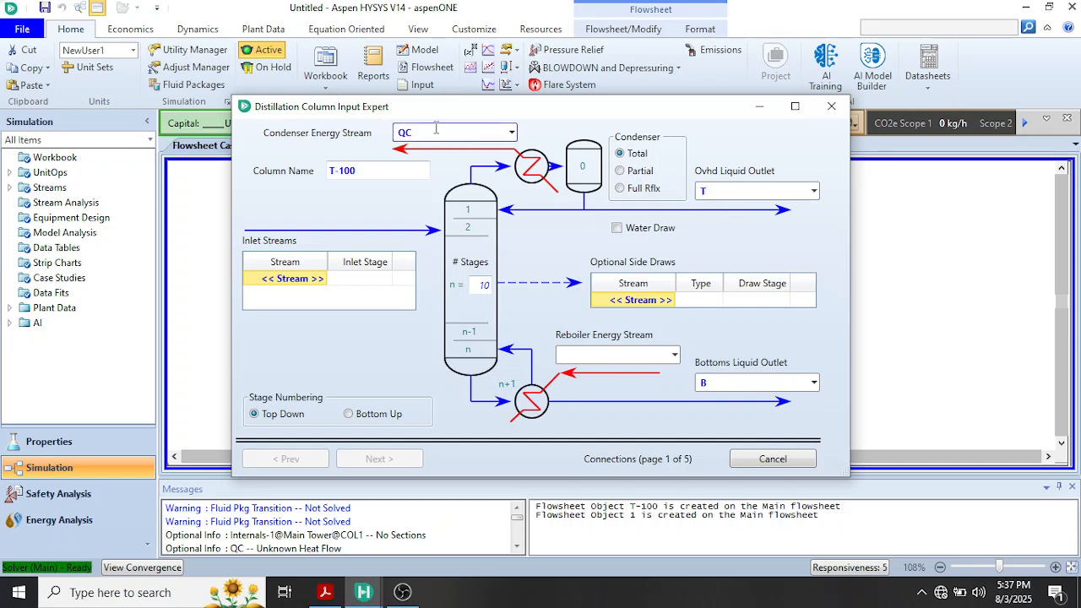
pyautogui.click(578, 353)
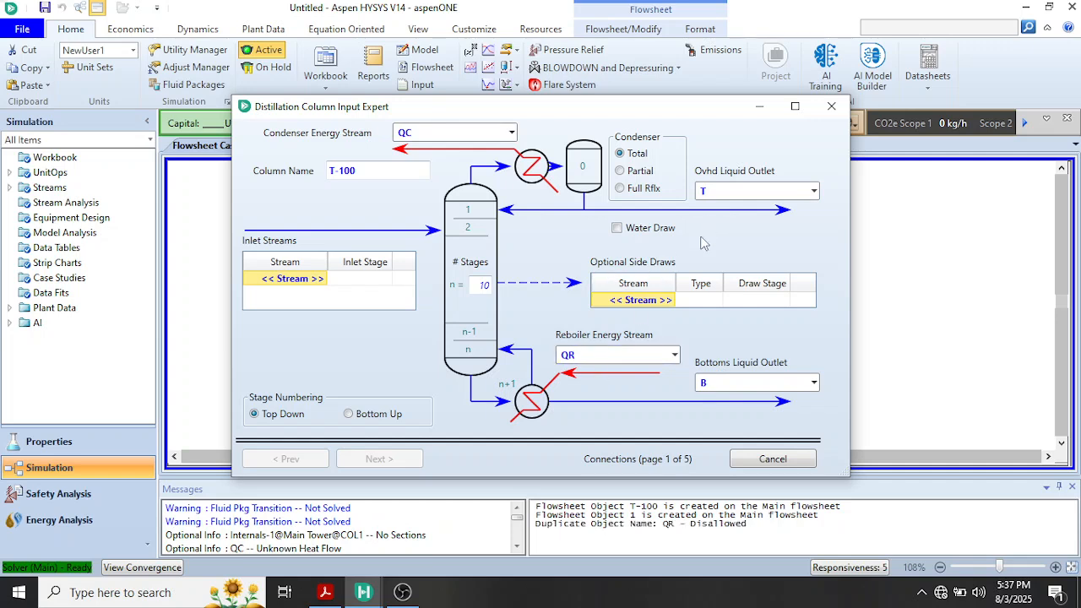
# Connect stream 1 as the column's inlet stream
pyautogui.click(324, 279)
pyautogui.click(321, 279)
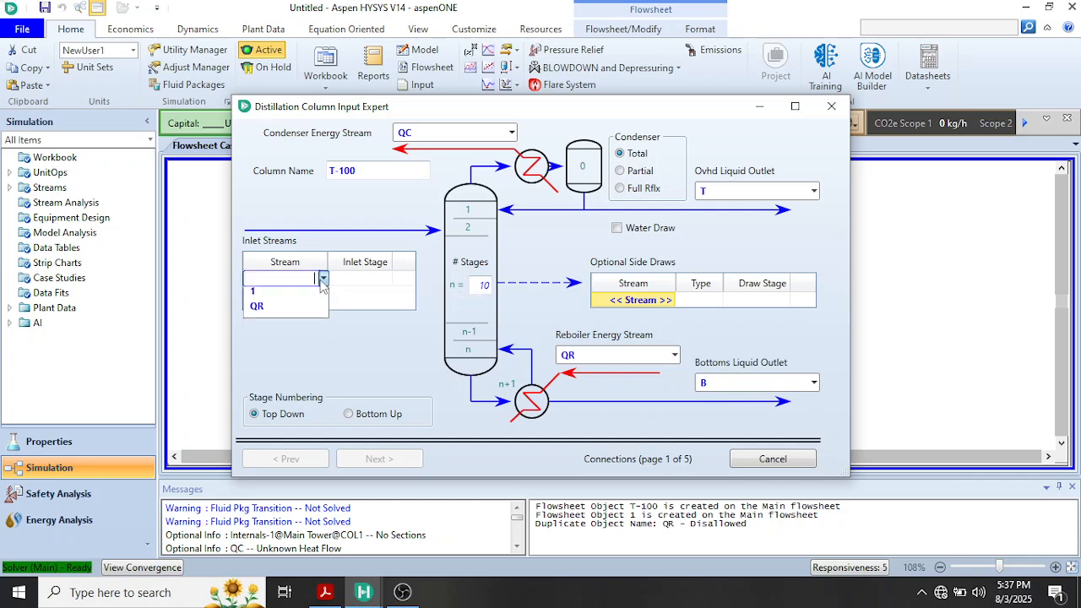
pyautogui.click(284, 302)
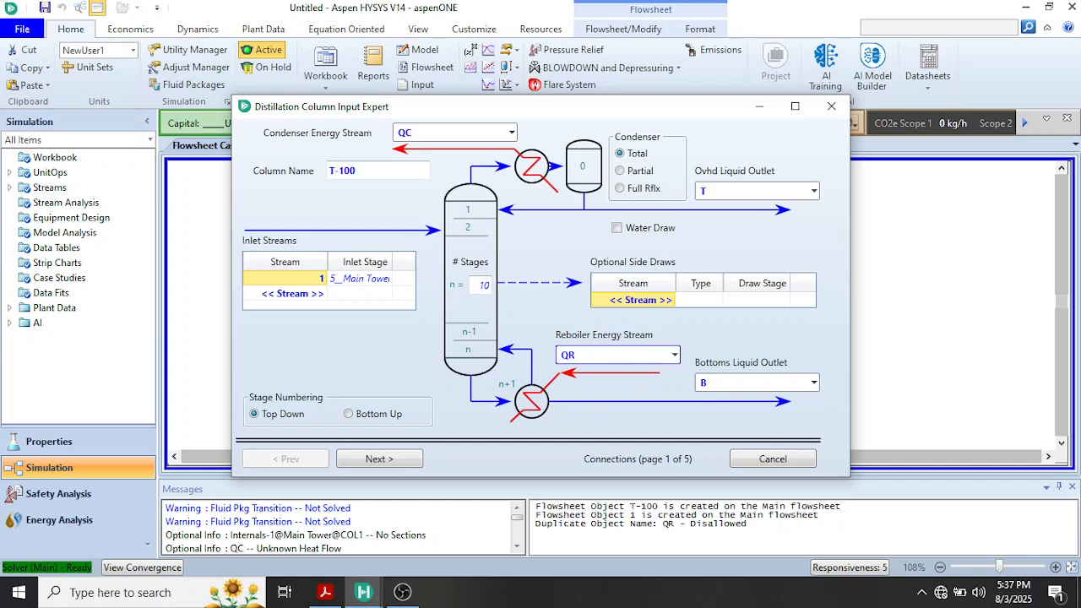
# Accept the connections and the once-through regular HYSYS reboiler, and set the condenser and reboiler pressures to 1 atm
pyautogui.press('Return')
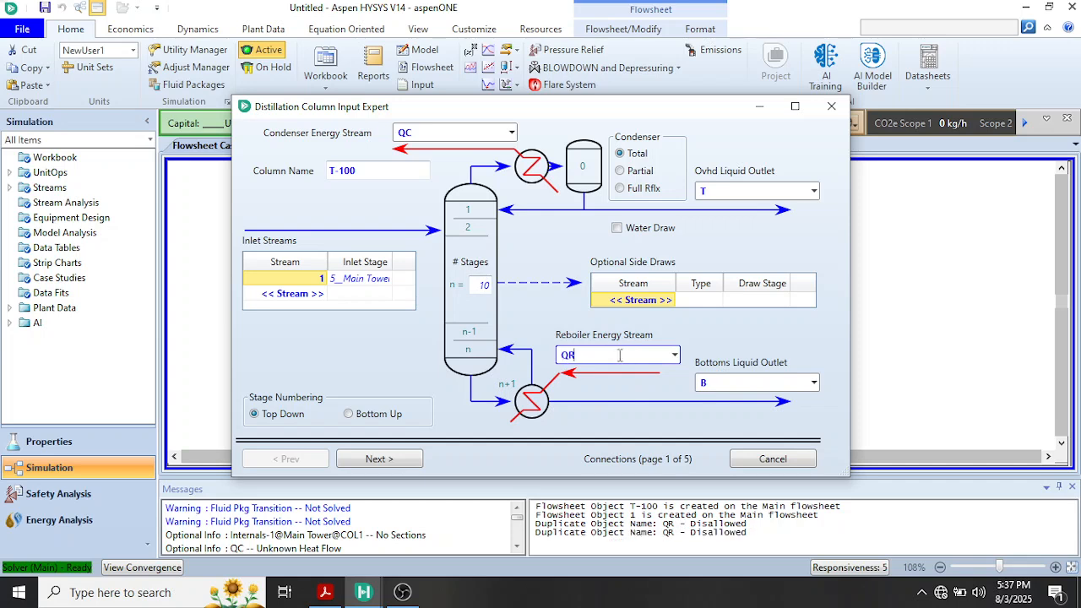
pyautogui.click(398, 461)
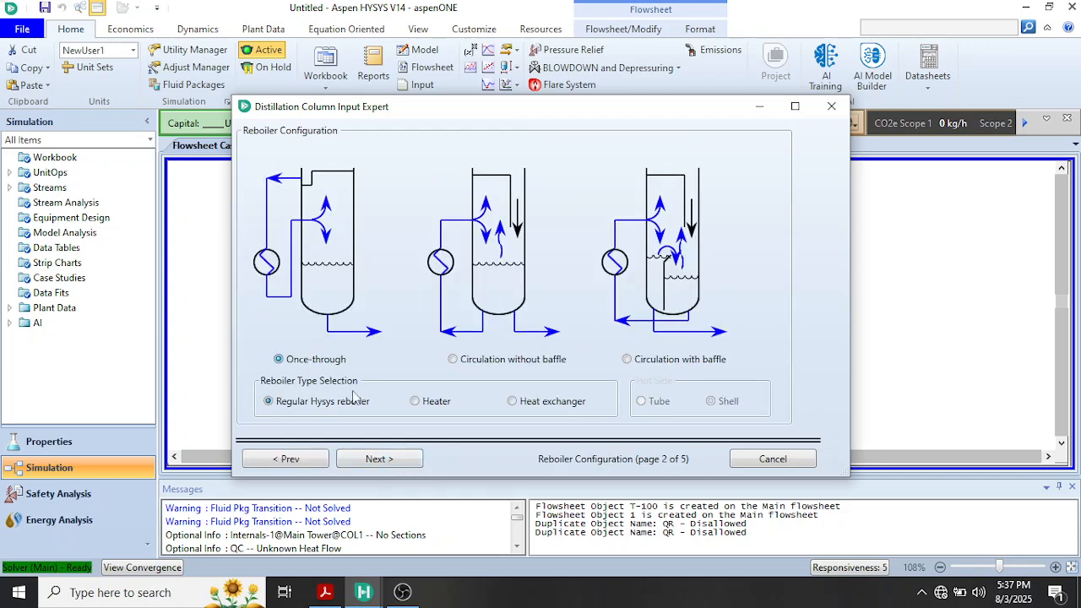
pyautogui.click(372, 461)
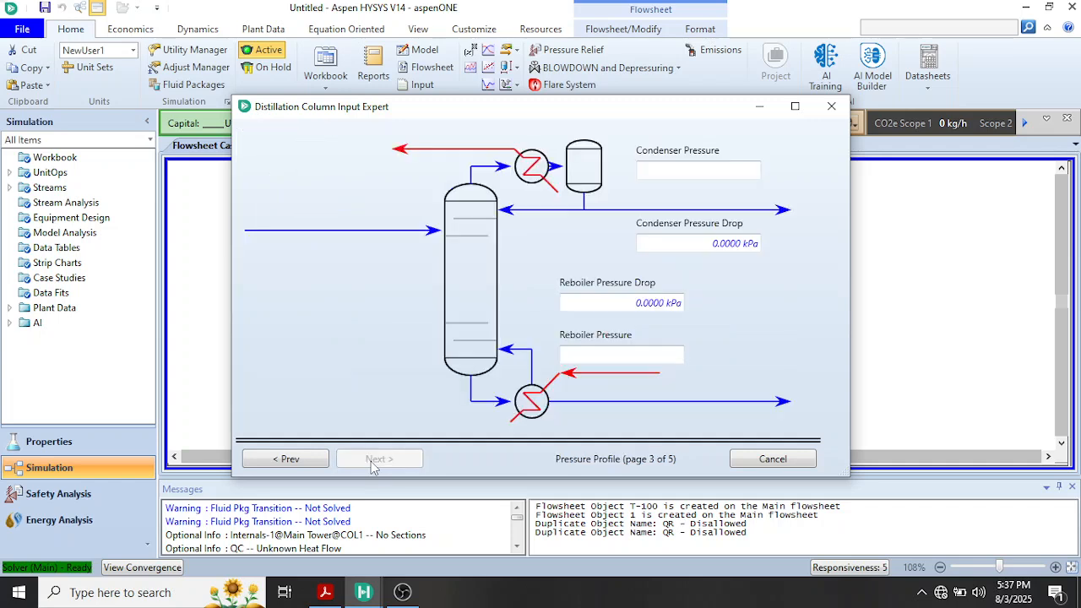
pyautogui.click(668, 170)
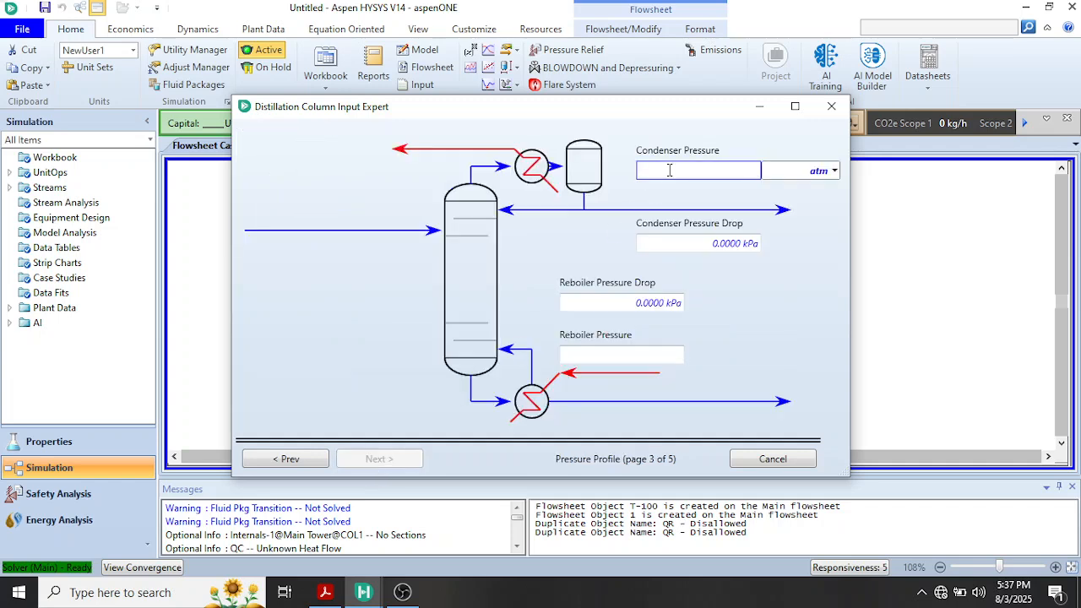
pyautogui.press('Return')
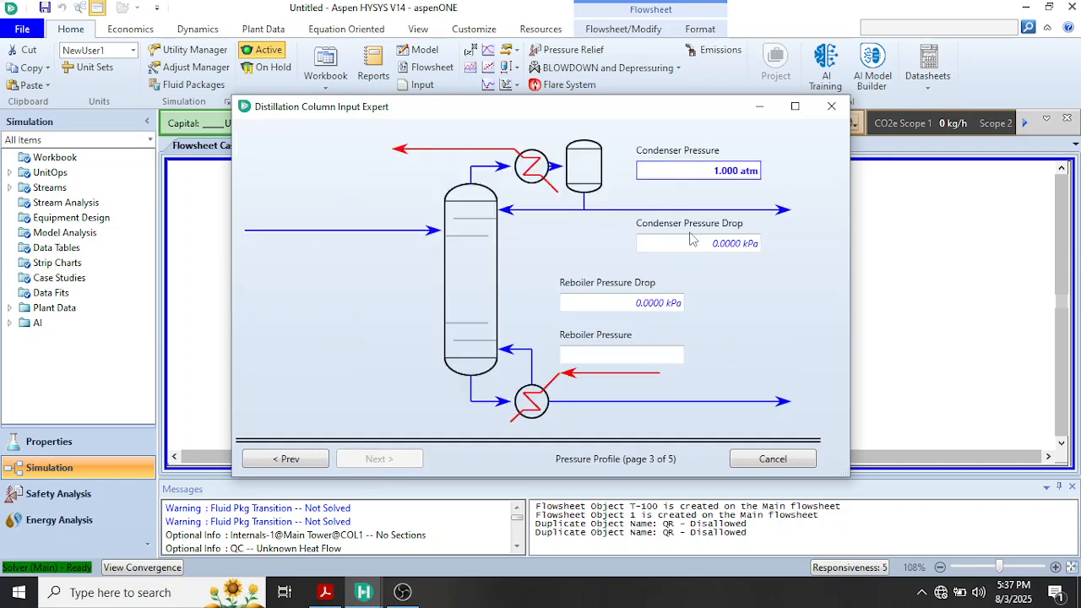
pyautogui.click(620, 361)
pyautogui.press('Return')
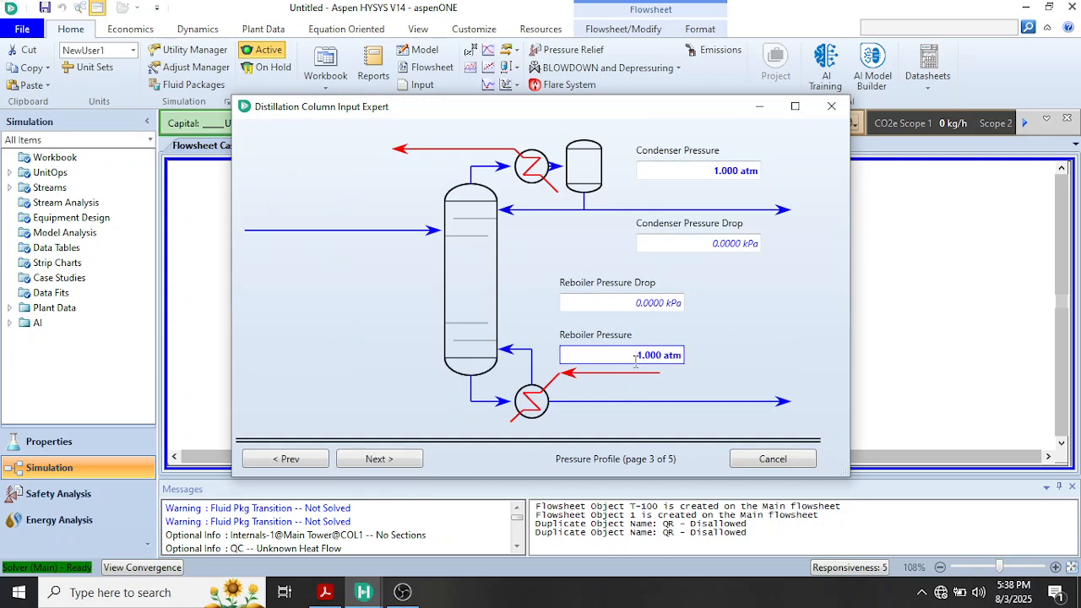
# Skip the optional temperature estimates, set the reflux ratio to 1, and finish the column input expert
pyautogui.click(395, 468)
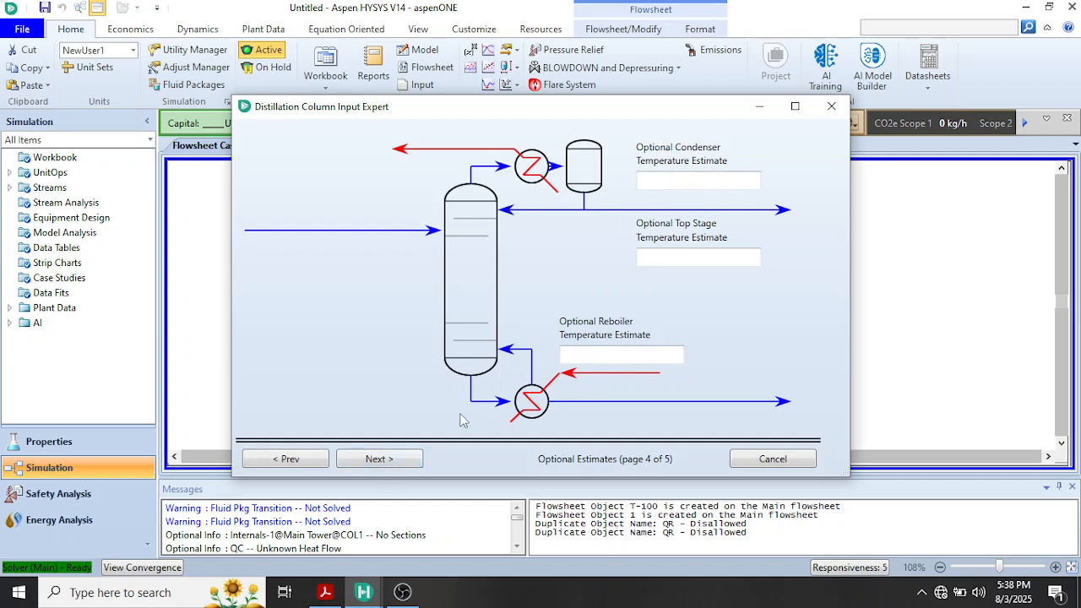
pyautogui.click(382, 458)
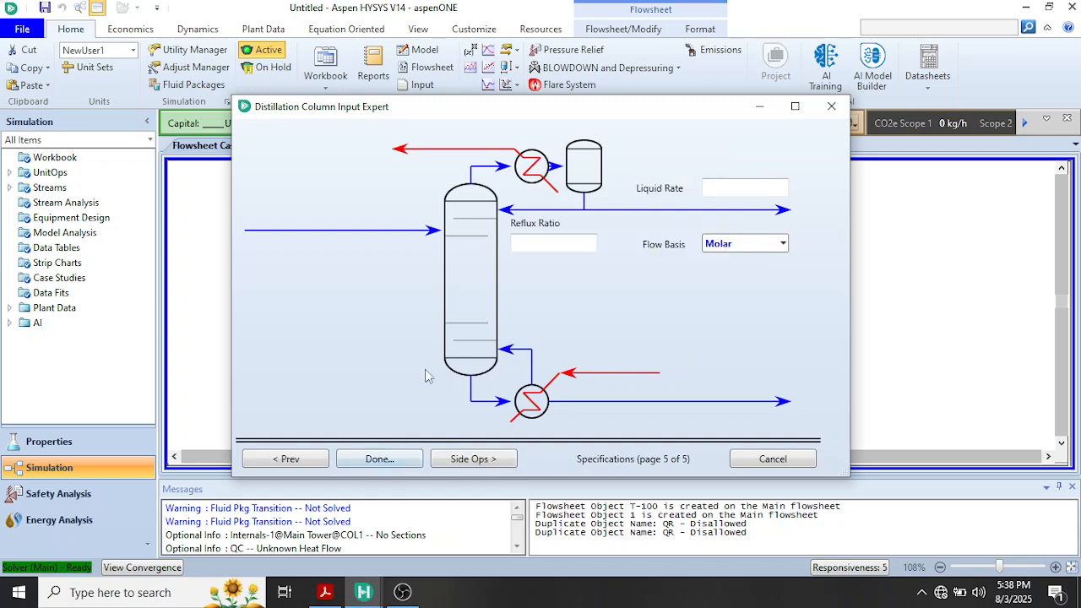
pyautogui.click(532, 243)
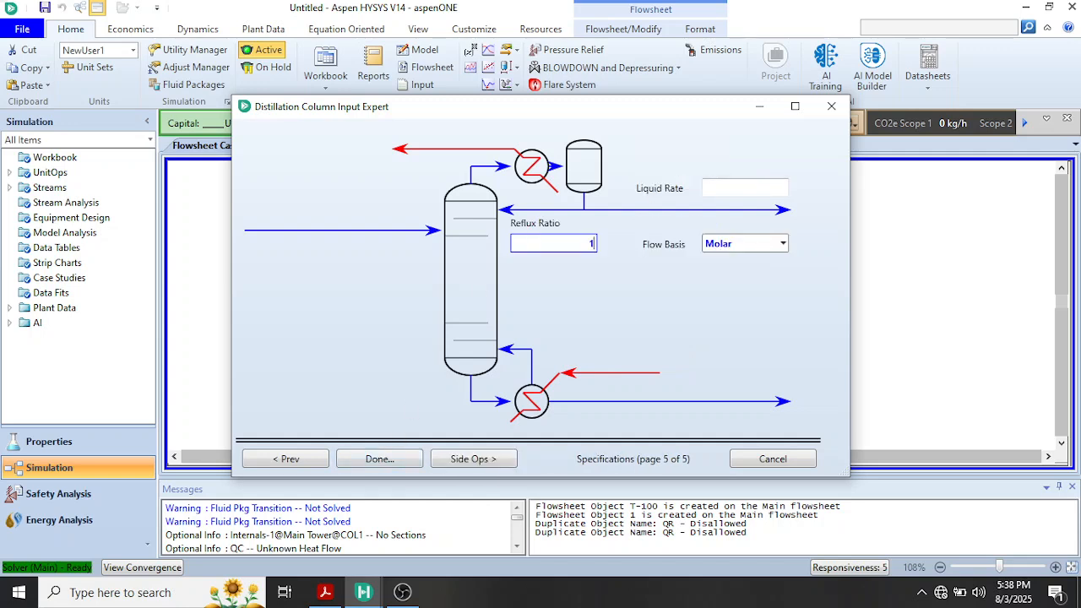
pyautogui.press('Return')
pyautogui.click(387, 466)
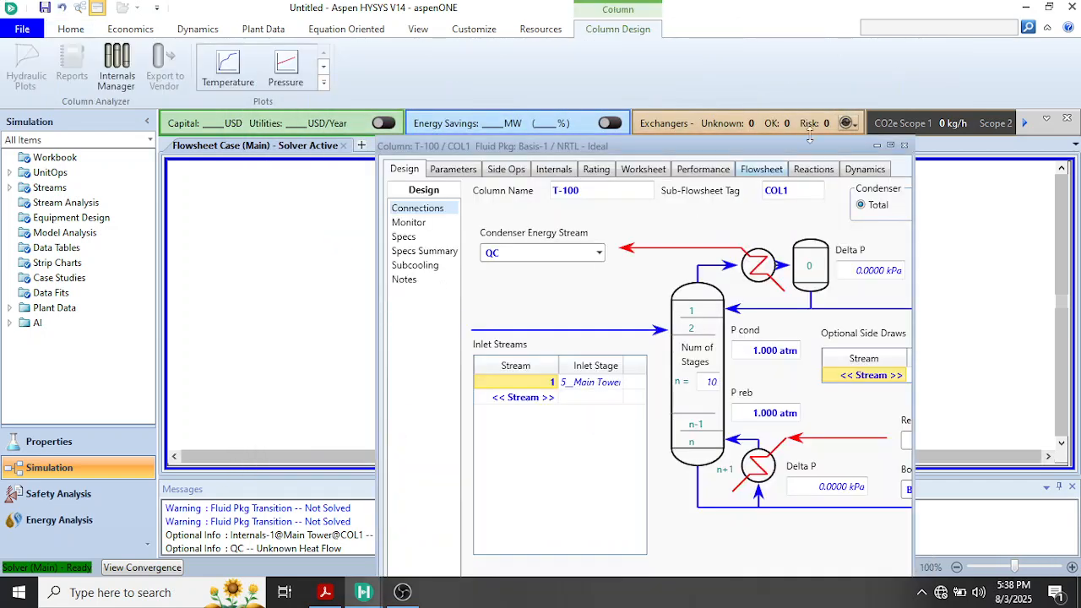
# Maximize the T-100 column window and deactivate the Distillate Rate specification in the column monitor
pyautogui.click(890, 145)
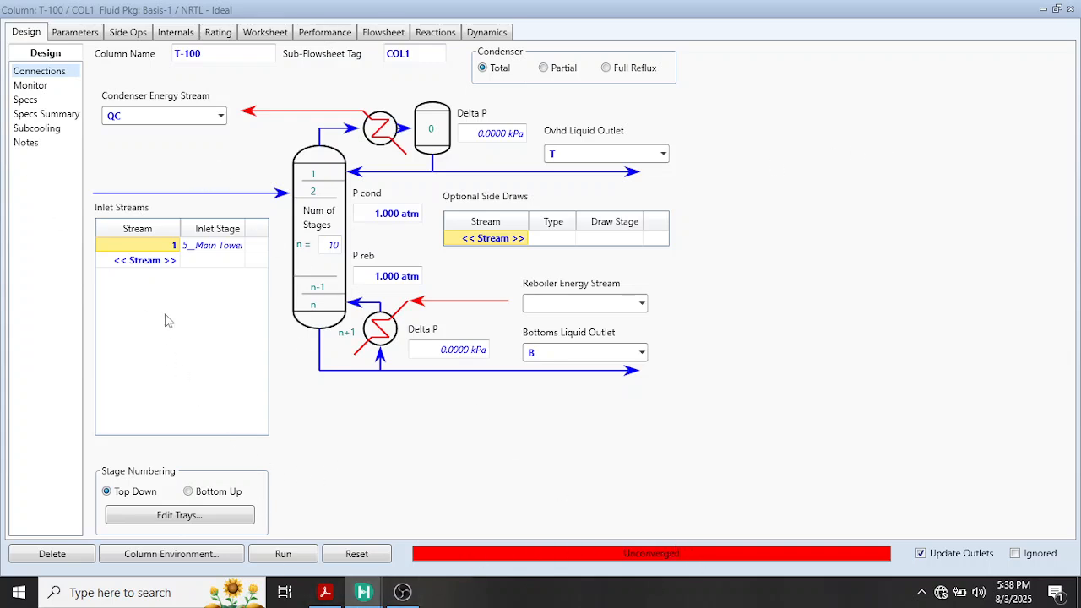
pyautogui.click(31, 87)
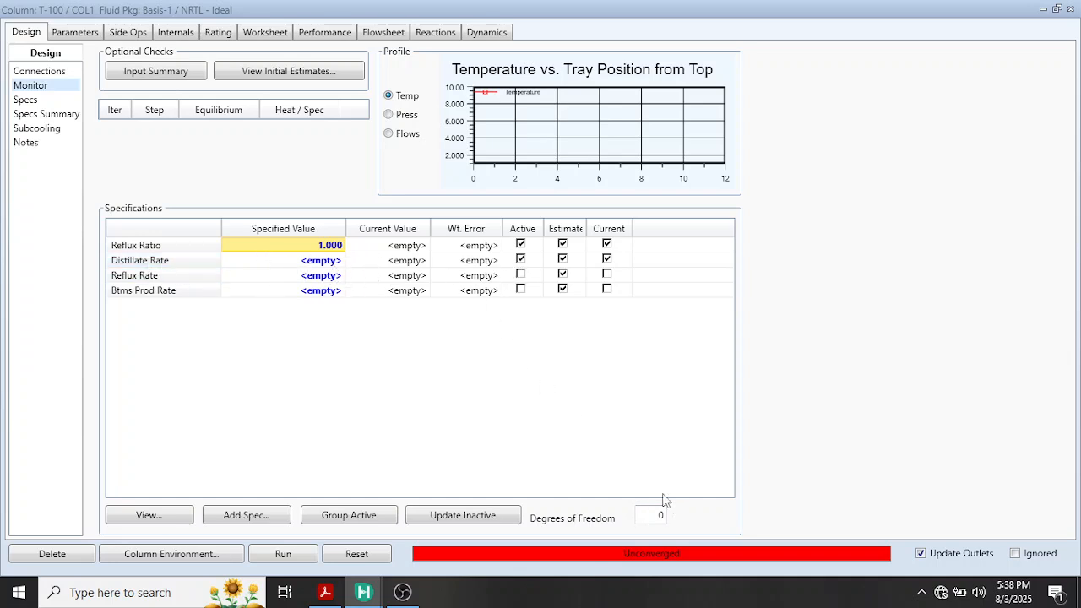
pyautogui.click(520, 260)
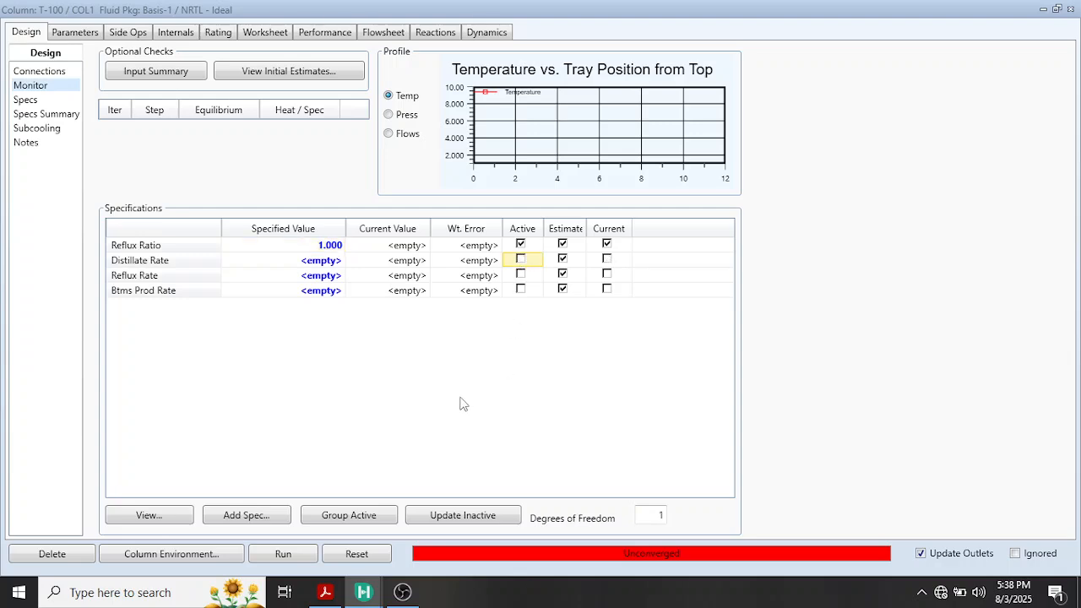
# Check the product compositions of Example 7.24 in the textbook PDF and add a Column Component Fraction specification in HYSYS
pyautogui.click(340, 543)
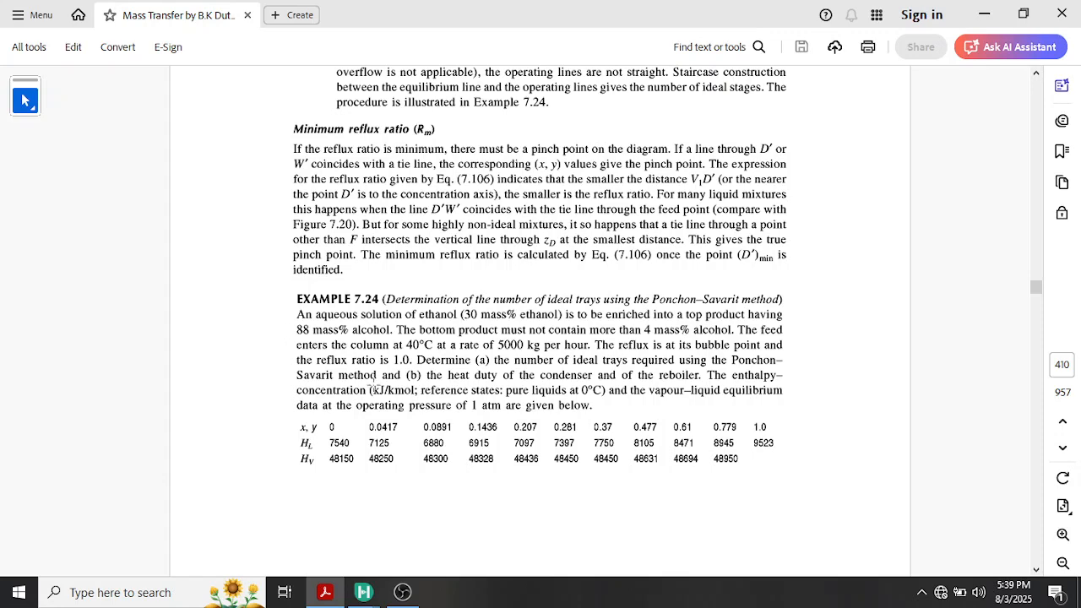
pyautogui.moveTo(377, 595)
pyautogui.click(403, 545)
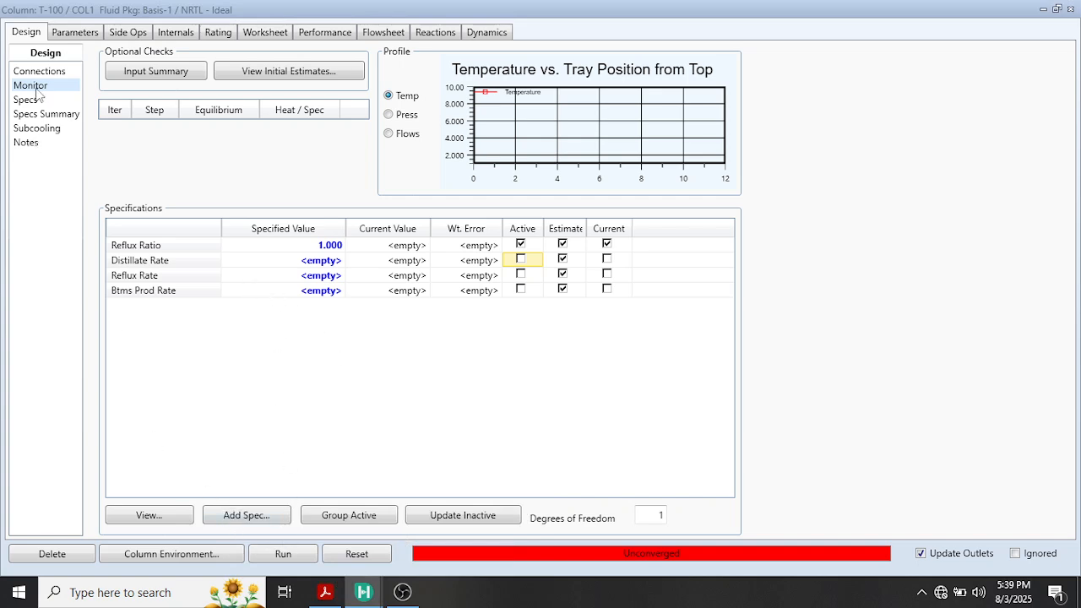
pyautogui.click(228, 521)
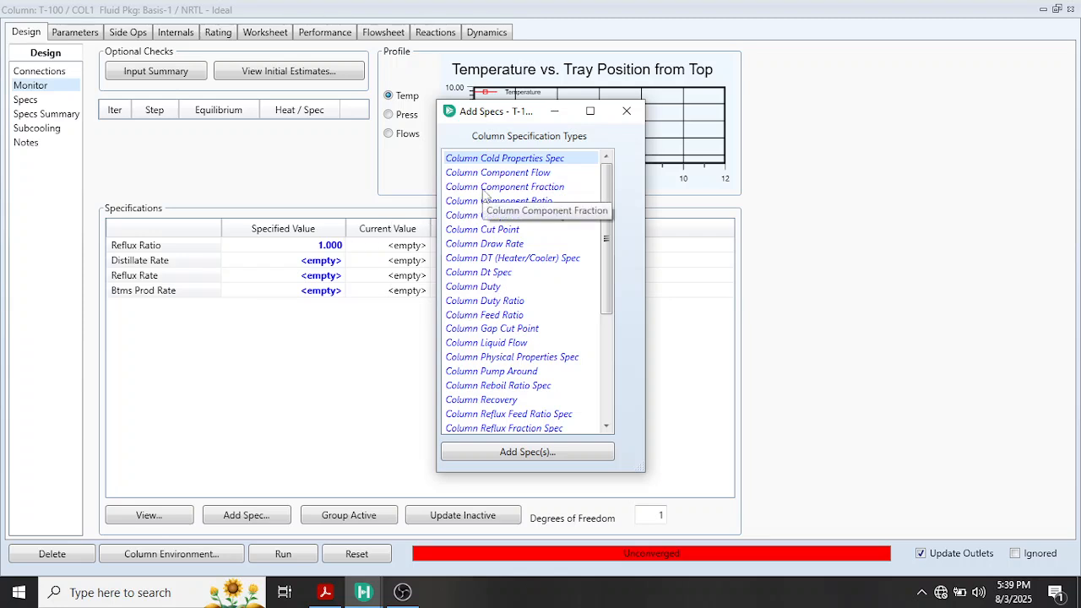
pyautogui.click(488, 188)
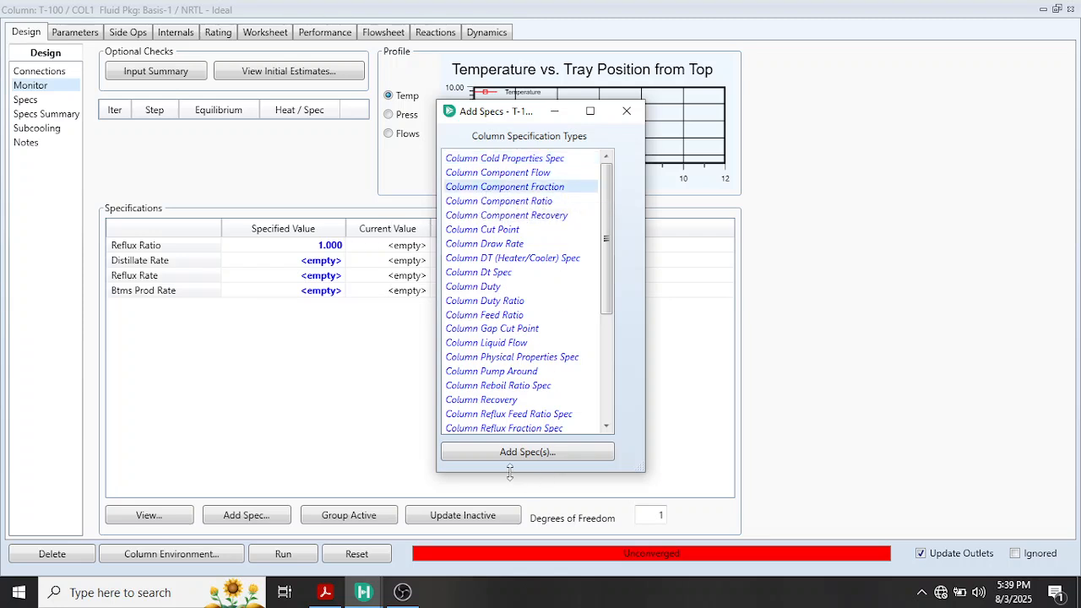
pyautogui.click(485, 456)
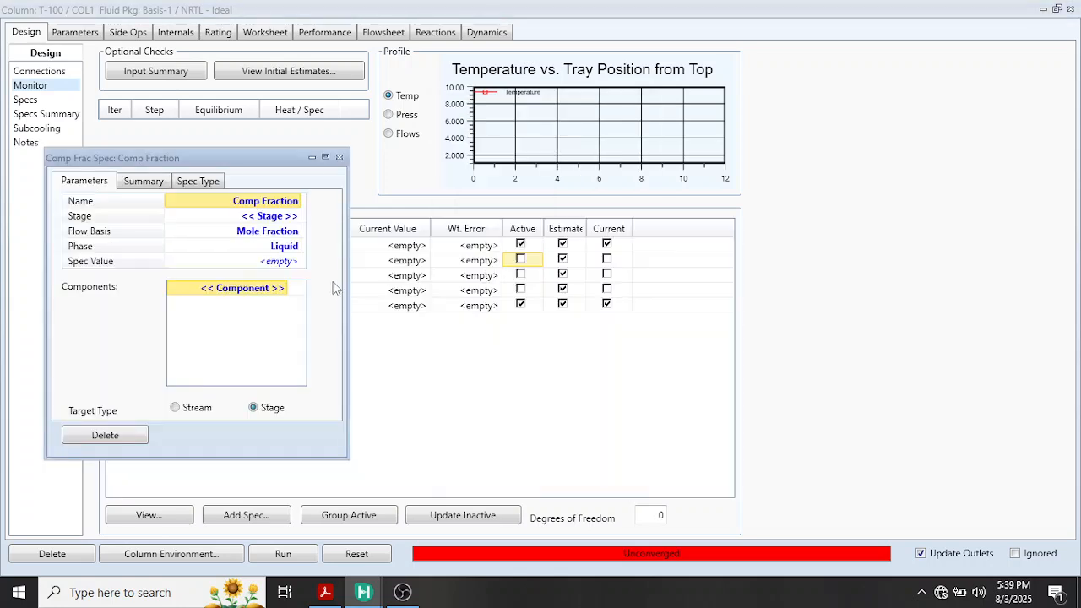
# Define the component fraction specification for the Condenser stage on a Mass Fraction basis with Ethanol as the component
pyautogui.click(298, 216)
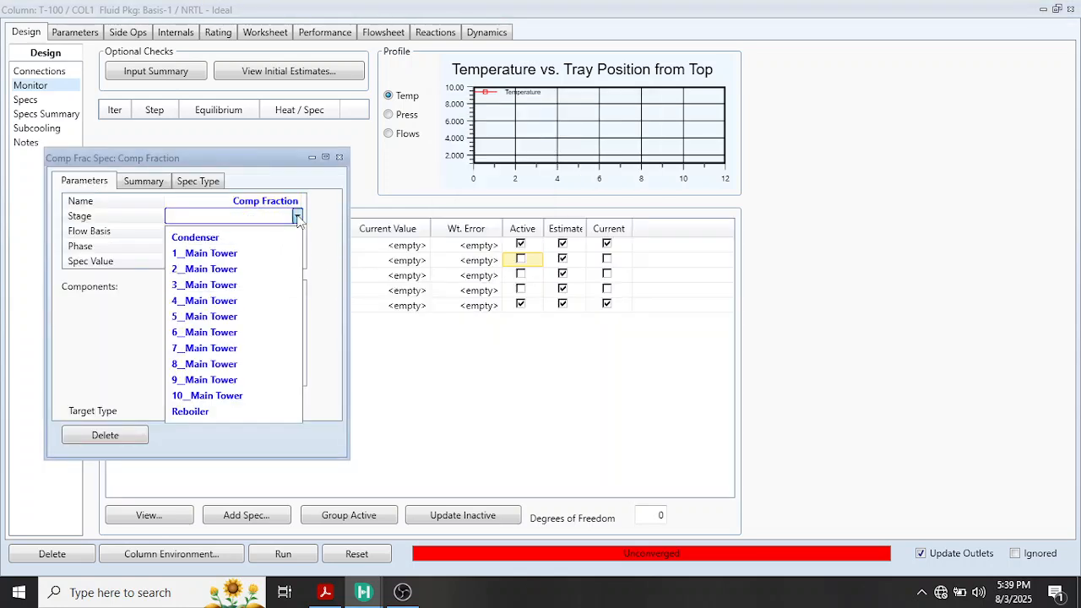
pyautogui.click(237, 242)
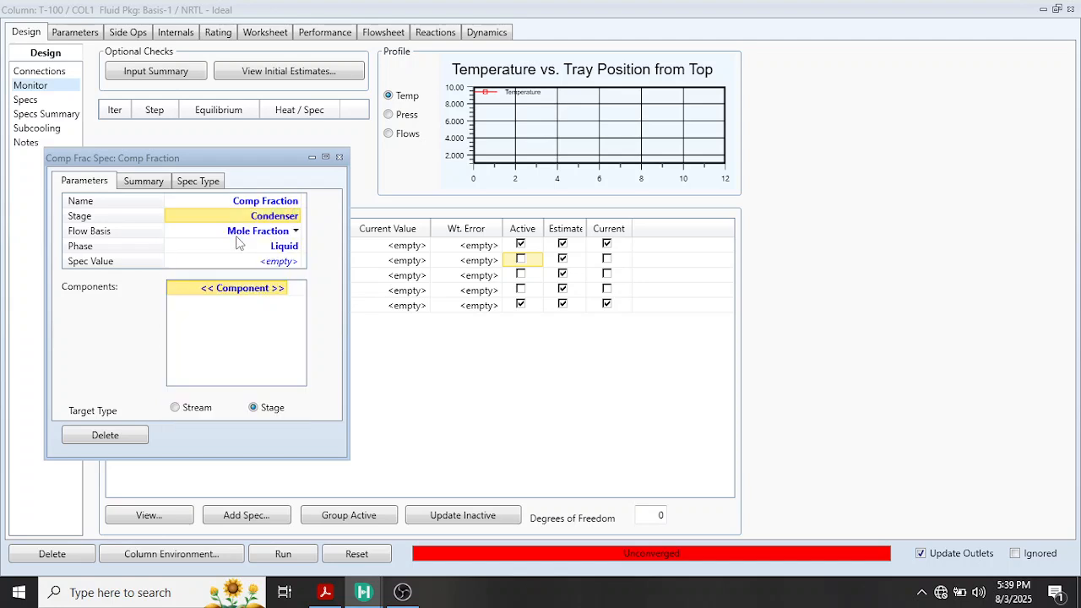
pyautogui.click(295, 232)
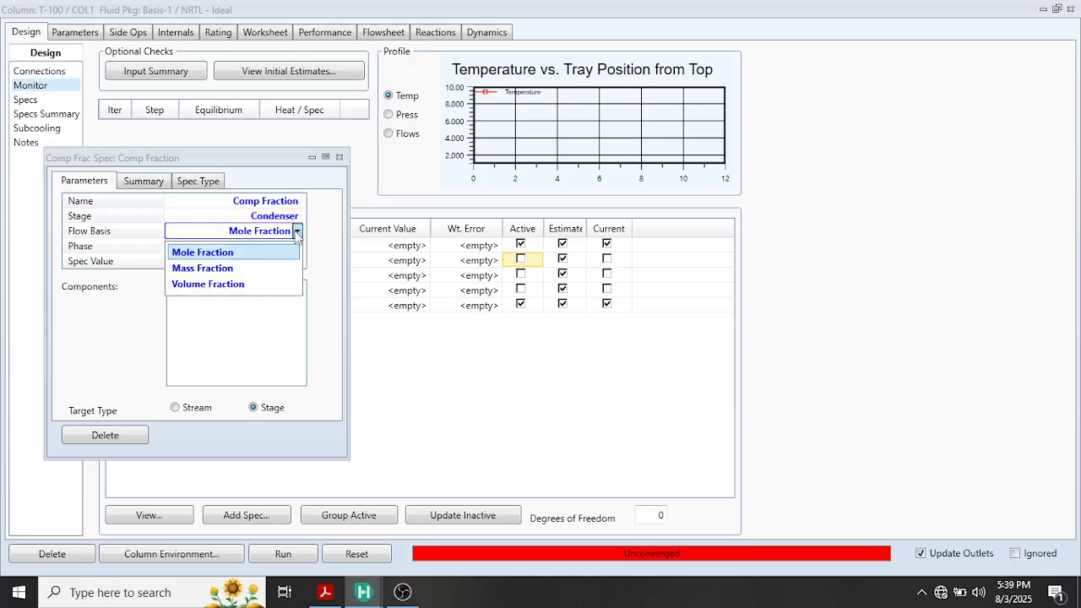
pyautogui.click(225, 268)
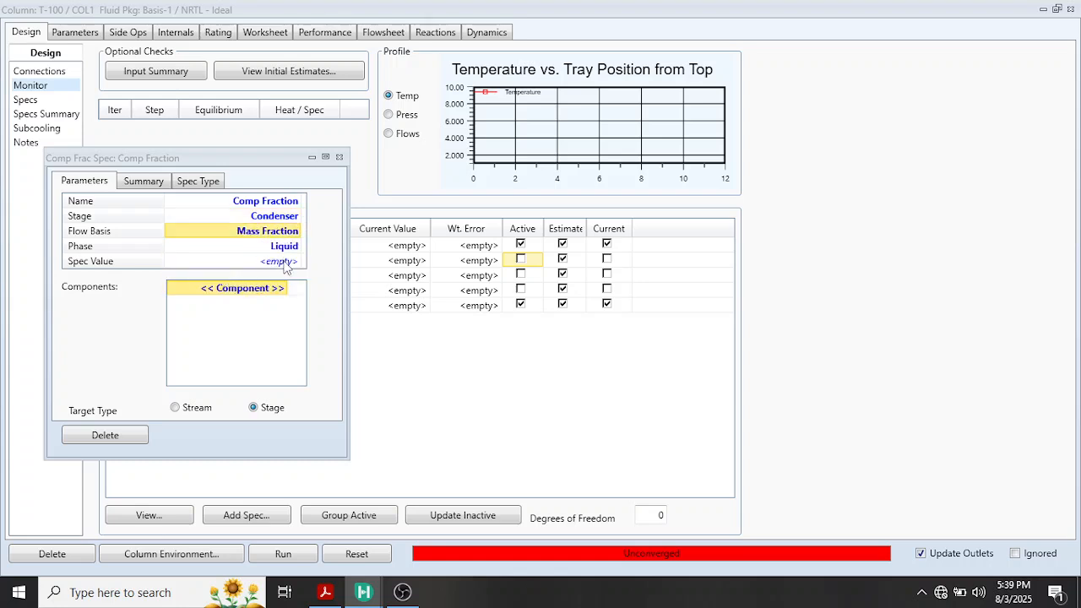
pyautogui.click(286, 290)
pyautogui.click(287, 290)
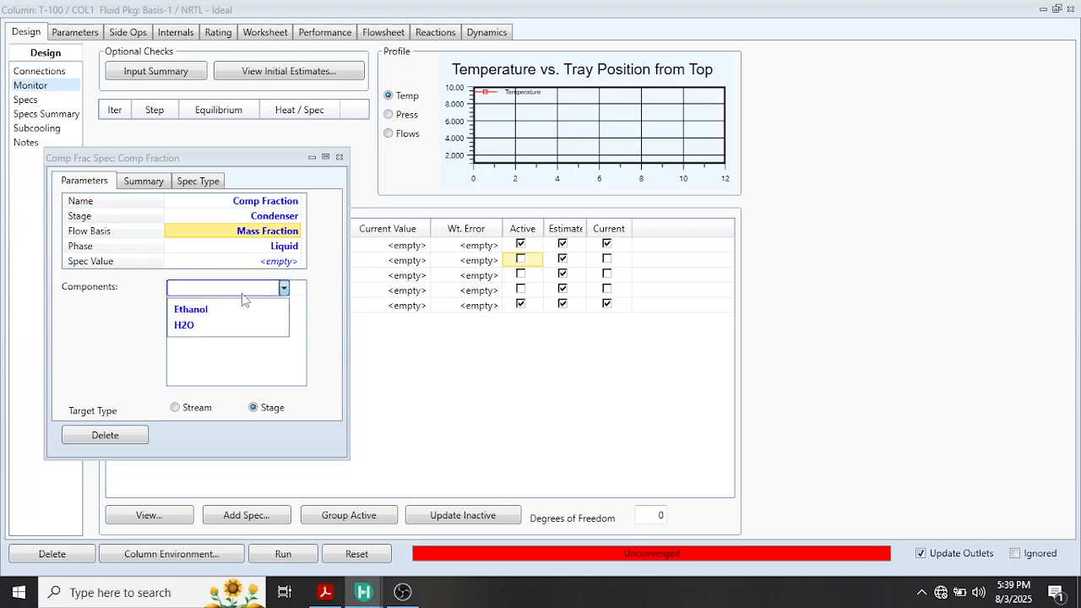
pyautogui.click(225, 312)
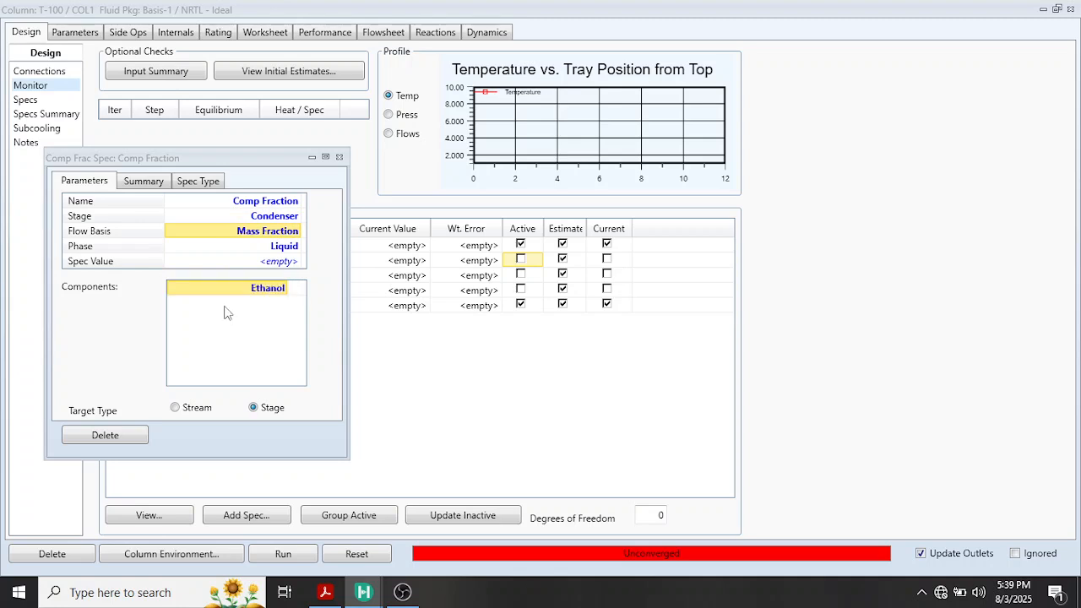
# Set the condenser ethanol specification value to 0.88, check it against Example 7.24 in the PDF, and close the specification
pyautogui.click(281, 263)
pyautogui.write('0')
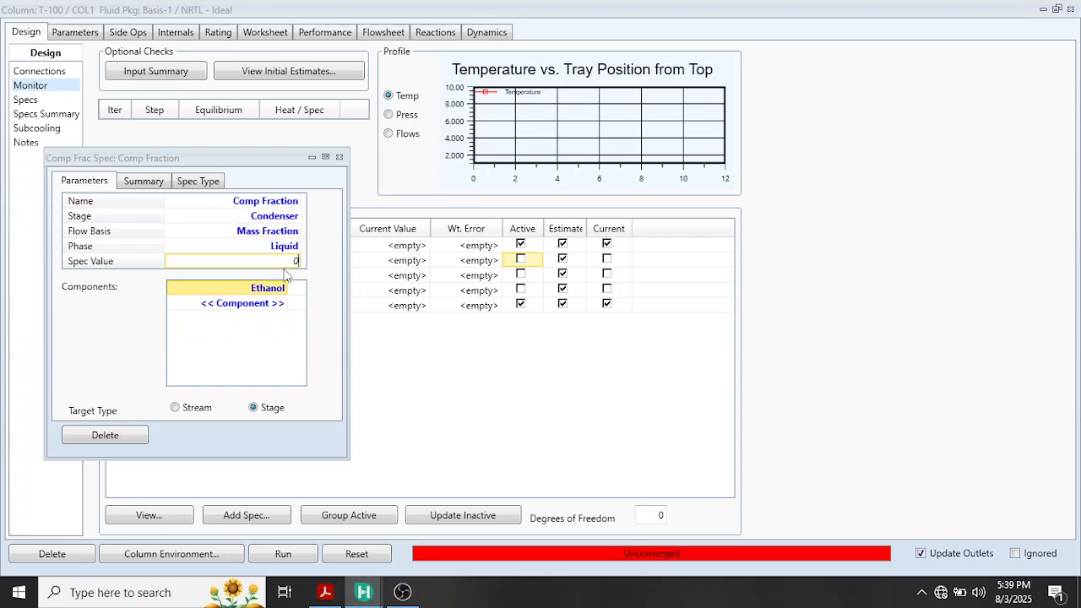
pyautogui.write('.88')
pyautogui.press('Return')
pyautogui.moveTo(338, 595)
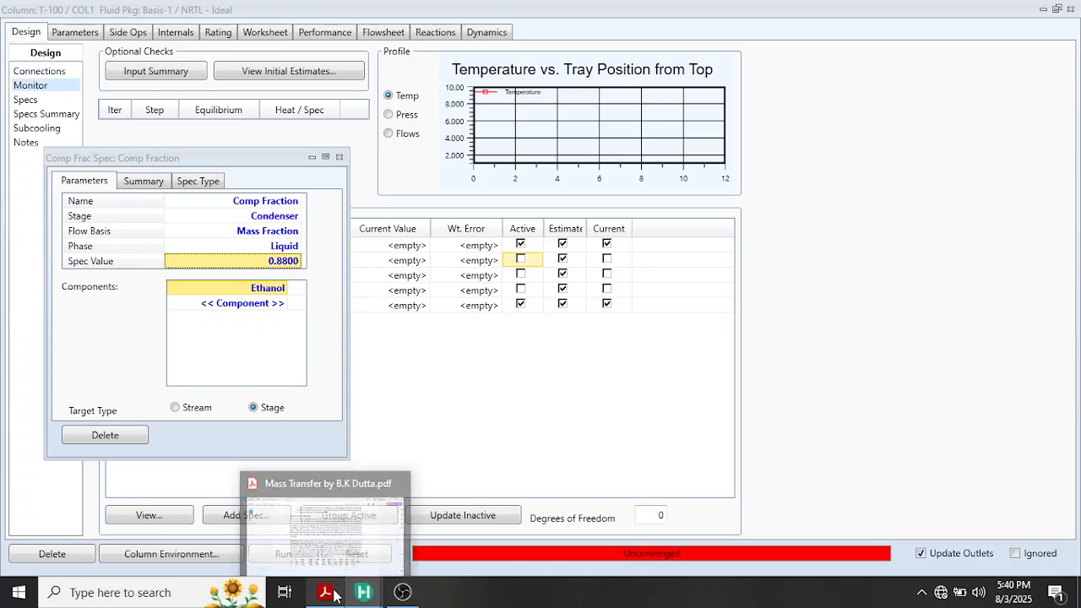
pyautogui.click(346, 525)
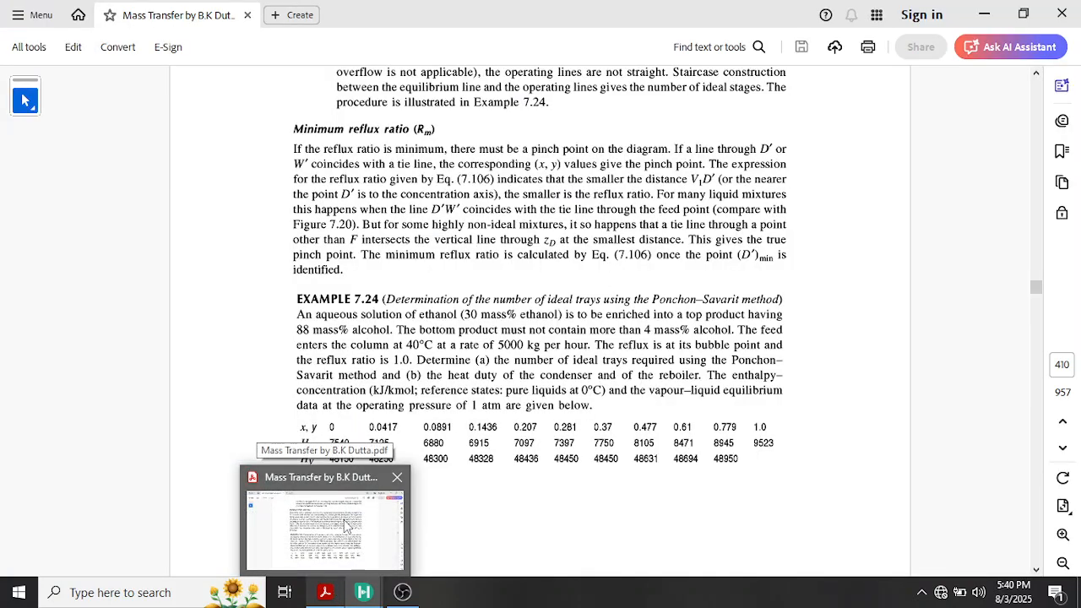
pyautogui.click(346, 524)
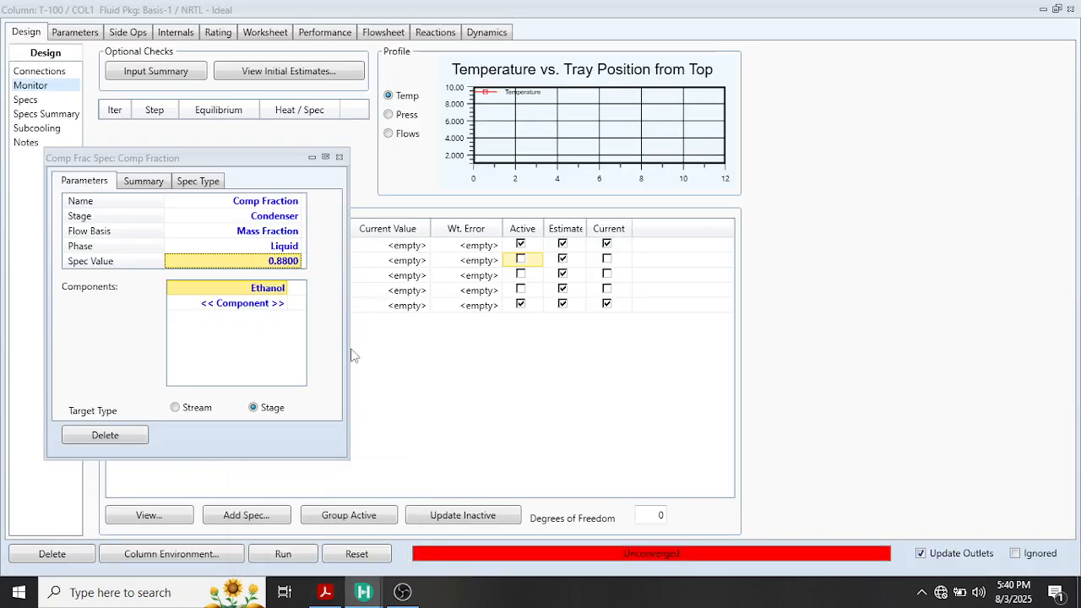
pyautogui.click(339, 158)
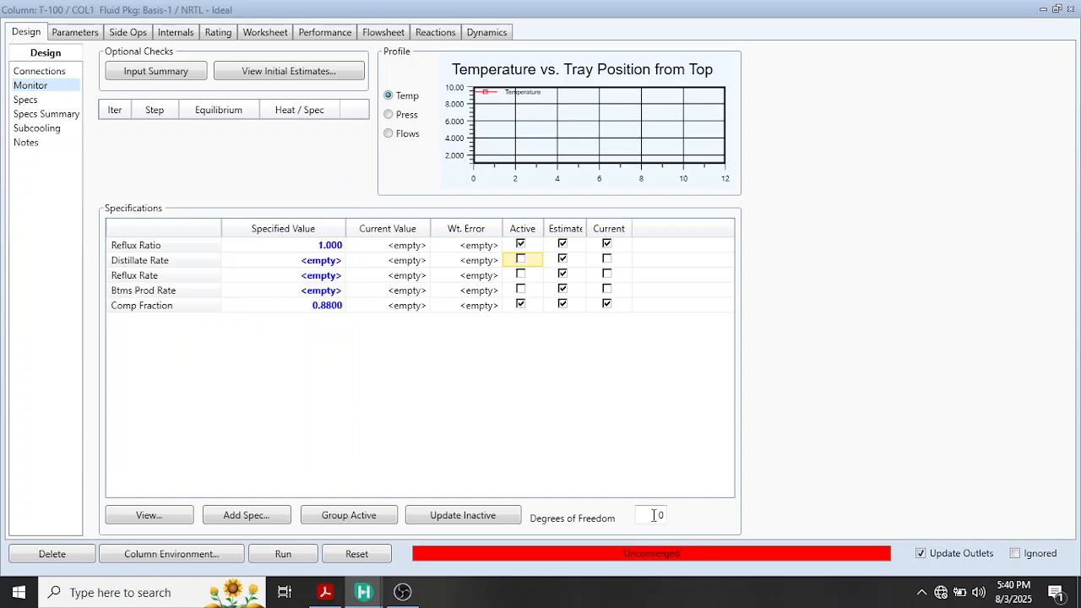
# Run the column with the reflux ratio and ethanol fraction specifications, and stop the calculation
pyautogui.click(286, 554)
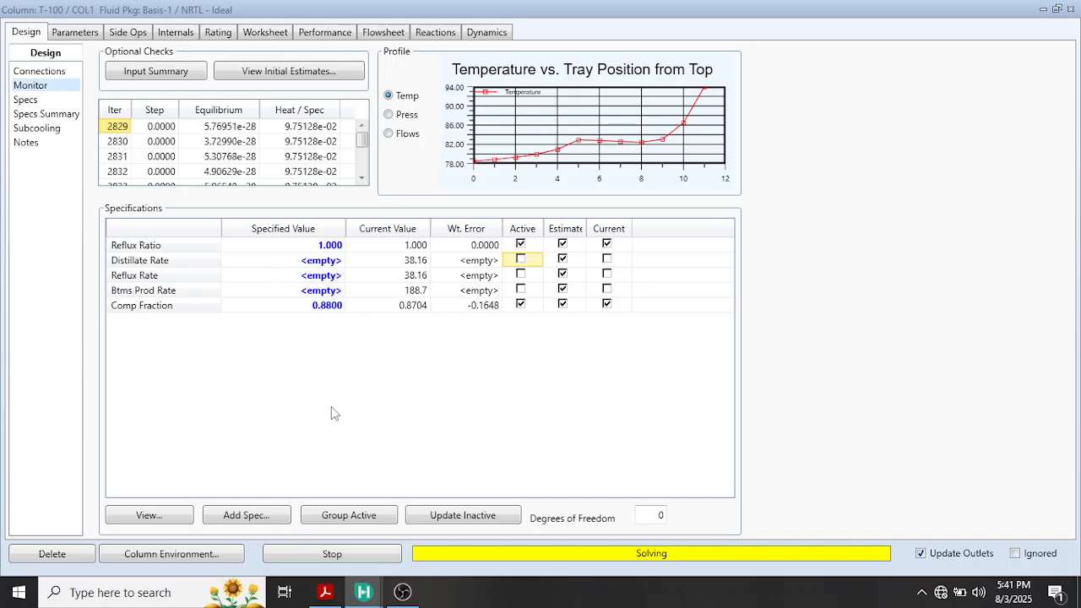
pyautogui.click(325, 555)
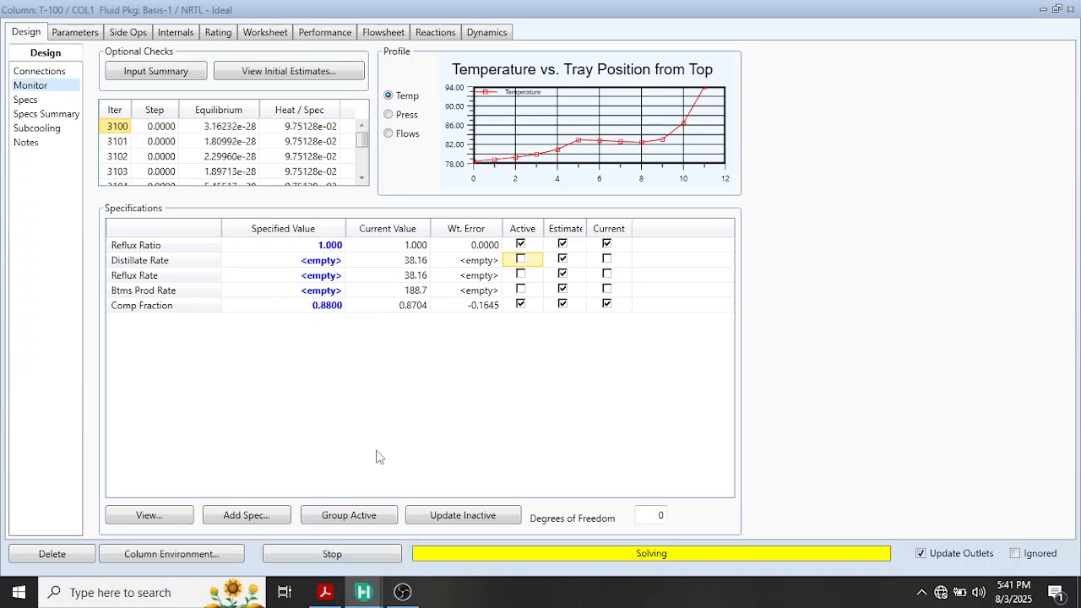
# Add a second Column Component Fraction specification for the Reboiler stage on a Mass Fraction basis
pyautogui.click(246, 516)
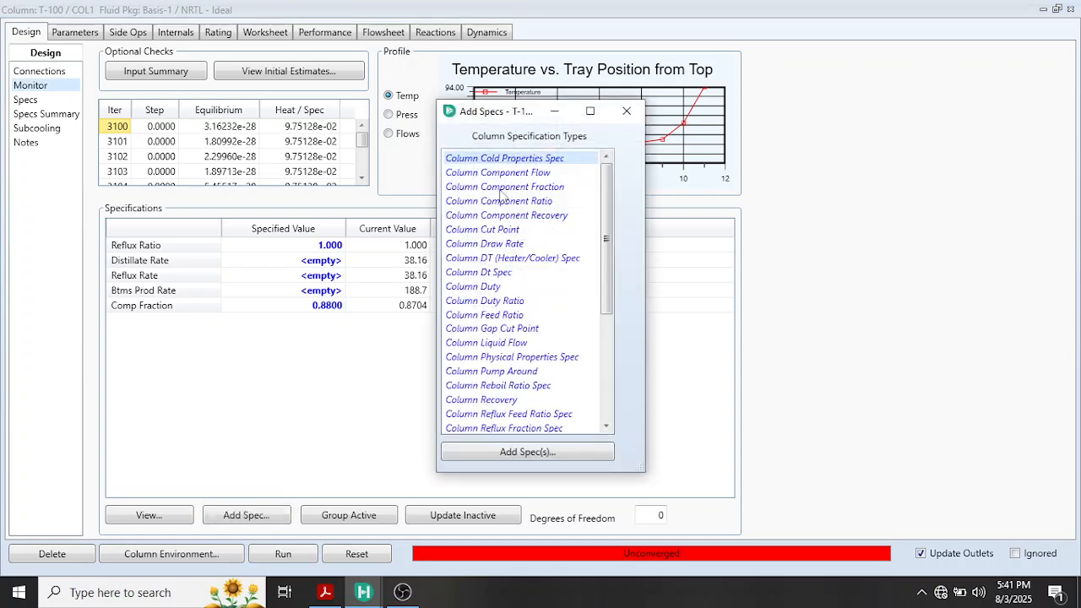
pyautogui.click(504, 188)
pyautogui.click(475, 456)
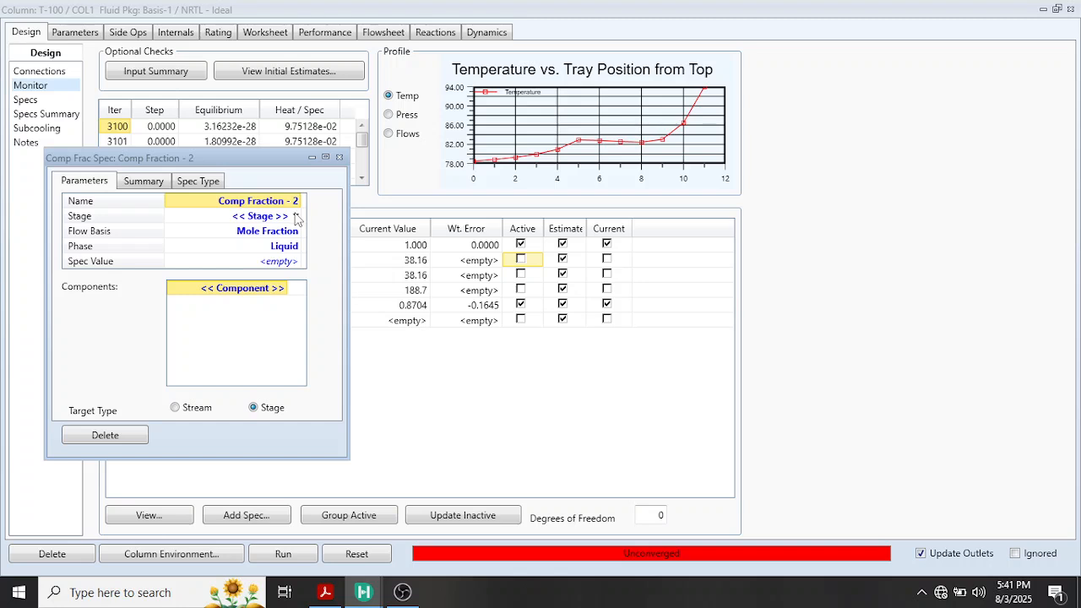
pyautogui.click(298, 216)
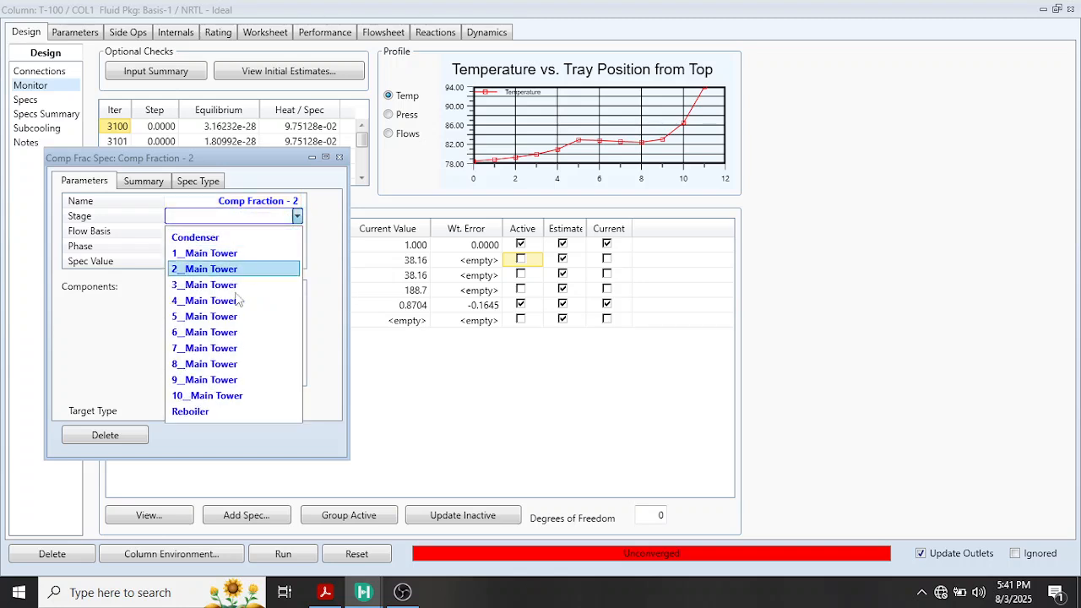
pyautogui.click(213, 411)
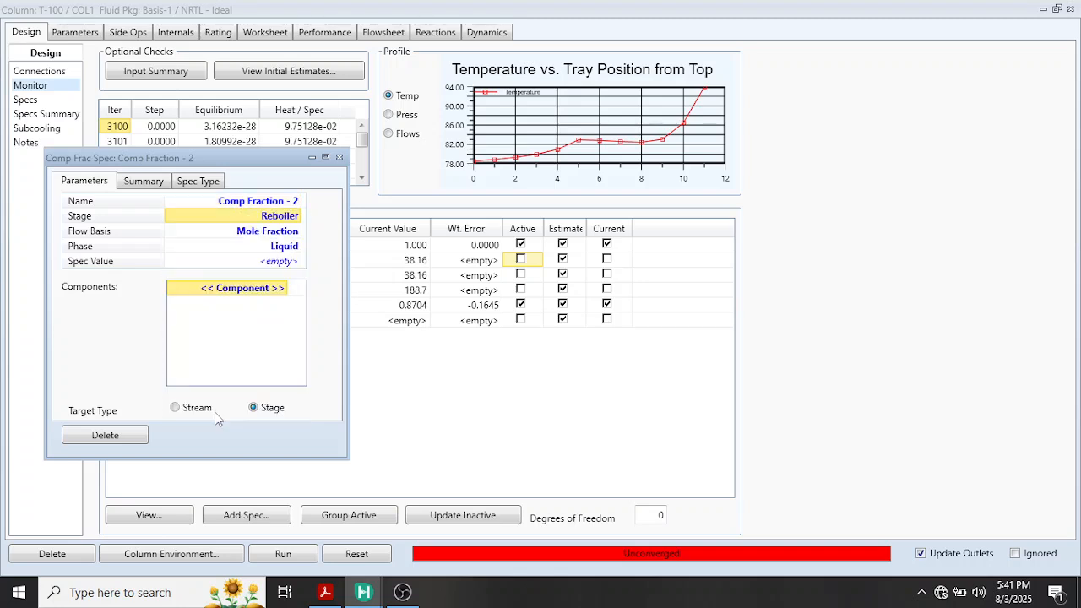
pyautogui.click(295, 232)
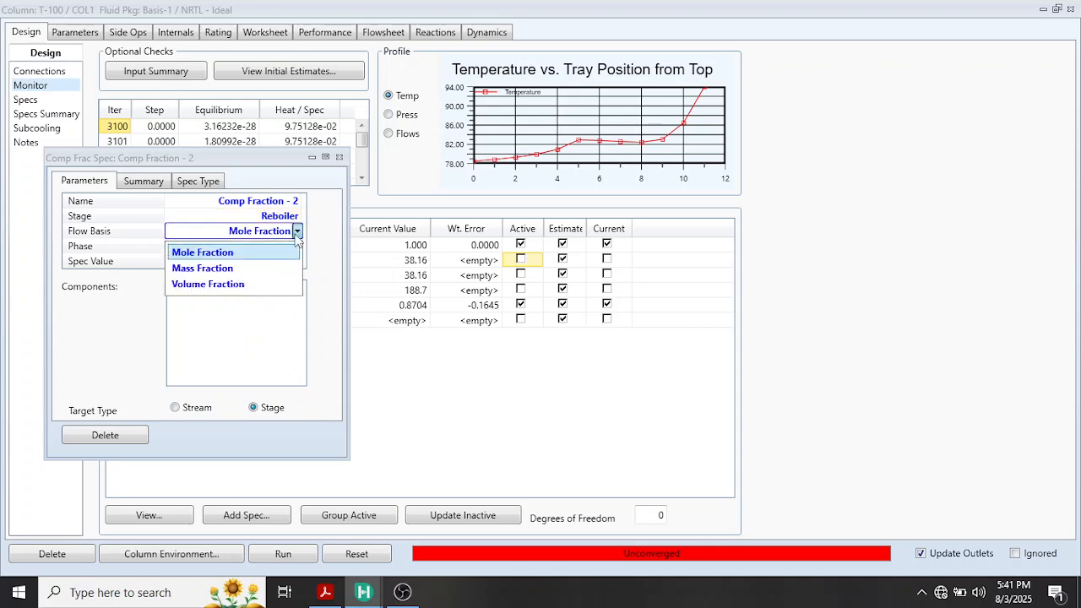
pyautogui.click(207, 268)
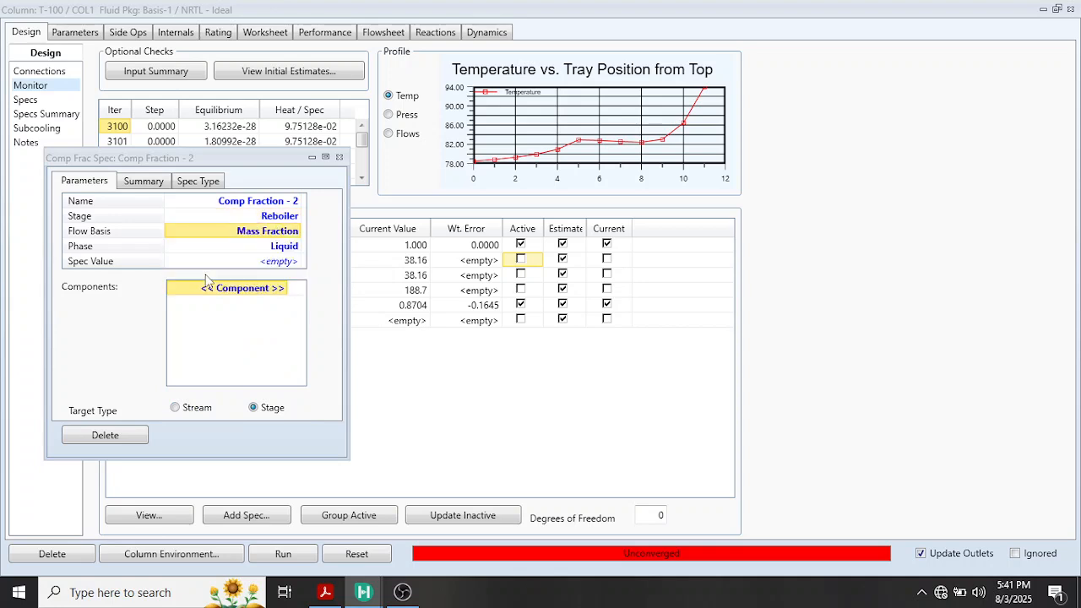
# Set the reboiler specification value to 0.04, check it against Example 7.24 in the PDF, and close the specification in HYSYS
pyautogui.click(280, 264)
pyautogui.write('0.')
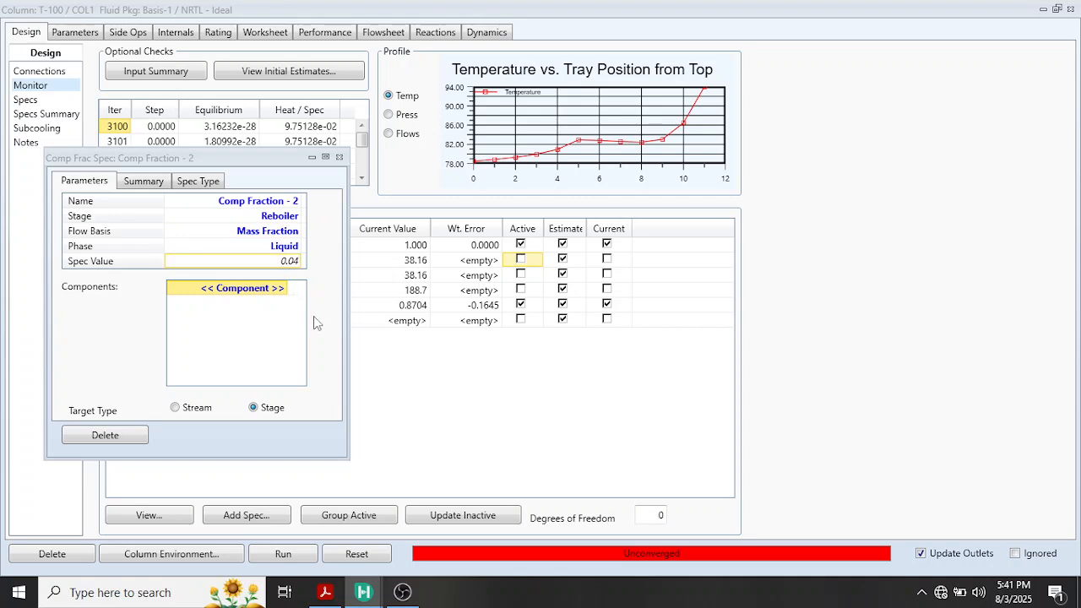
pyautogui.write('04')
pyautogui.press('Return')
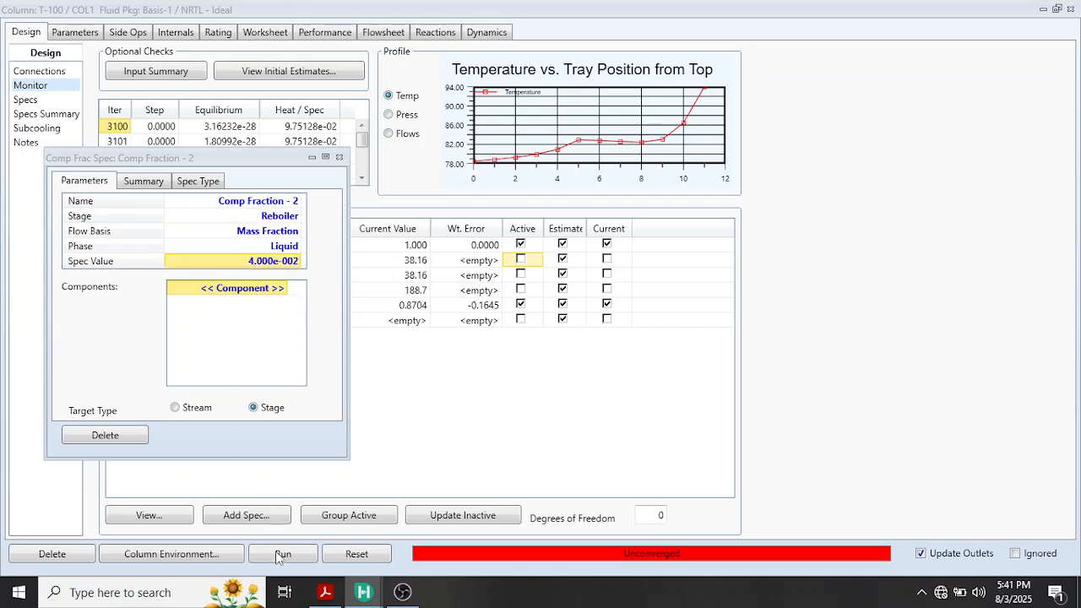
pyautogui.moveTo(324, 591)
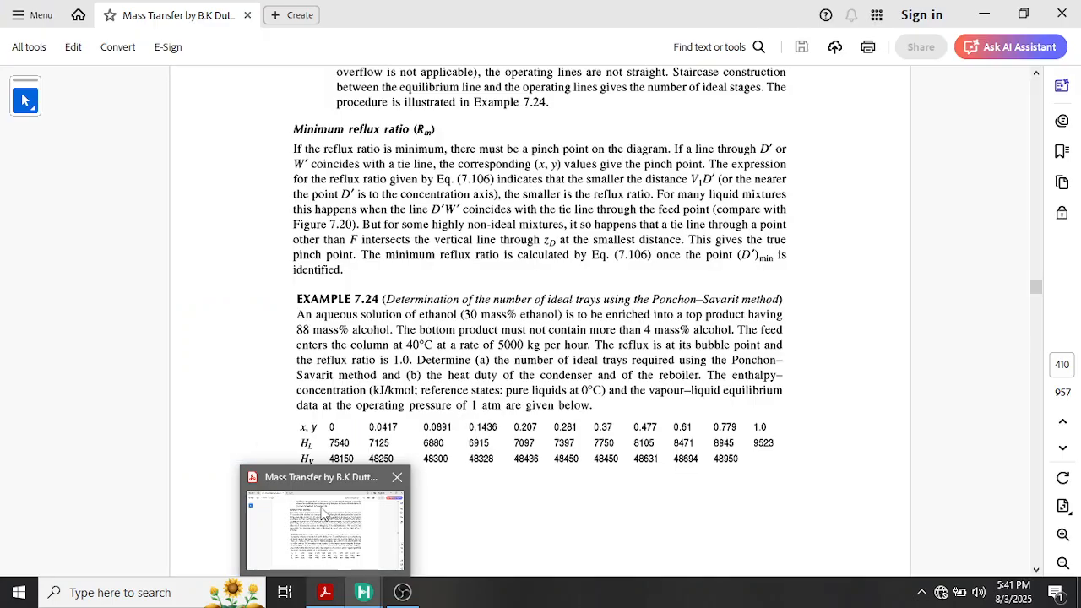
pyautogui.click(321, 513)
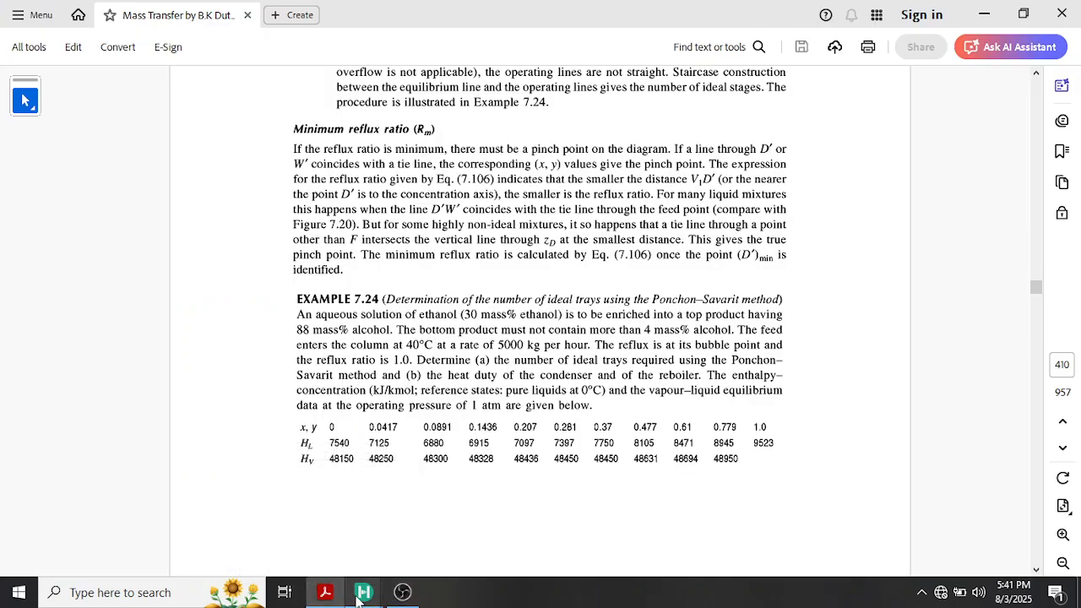
pyautogui.moveTo(376, 591)
pyautogui.click(539, 516)
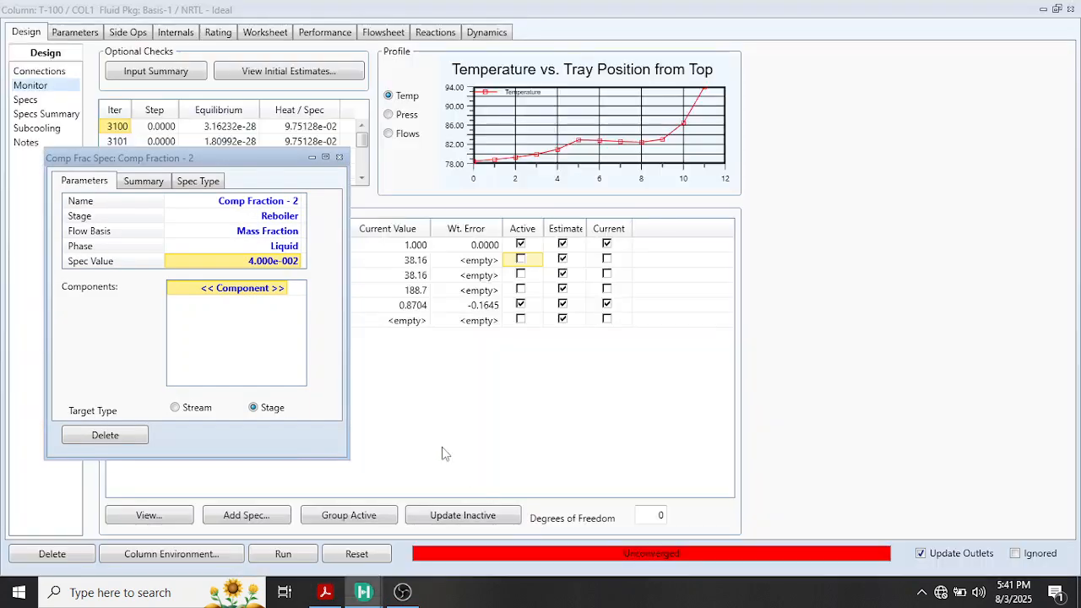
pyautogui.click(339, 157)
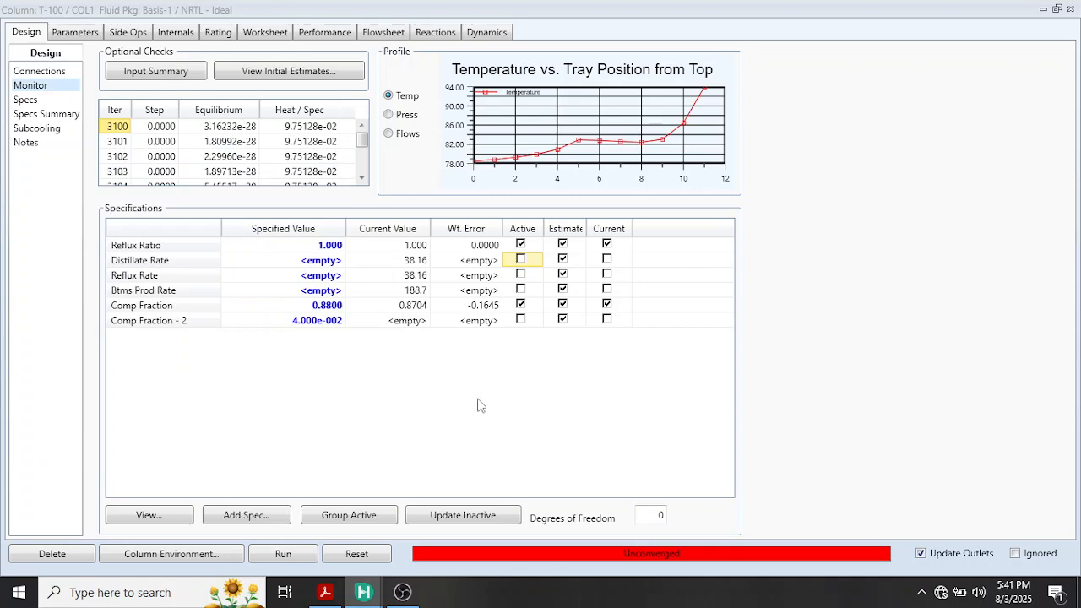
# Make Comp Fraction - 2 the active specification instead of Comp Fraction and assign Ethanol as its component
pyautogui.click(520, 305)
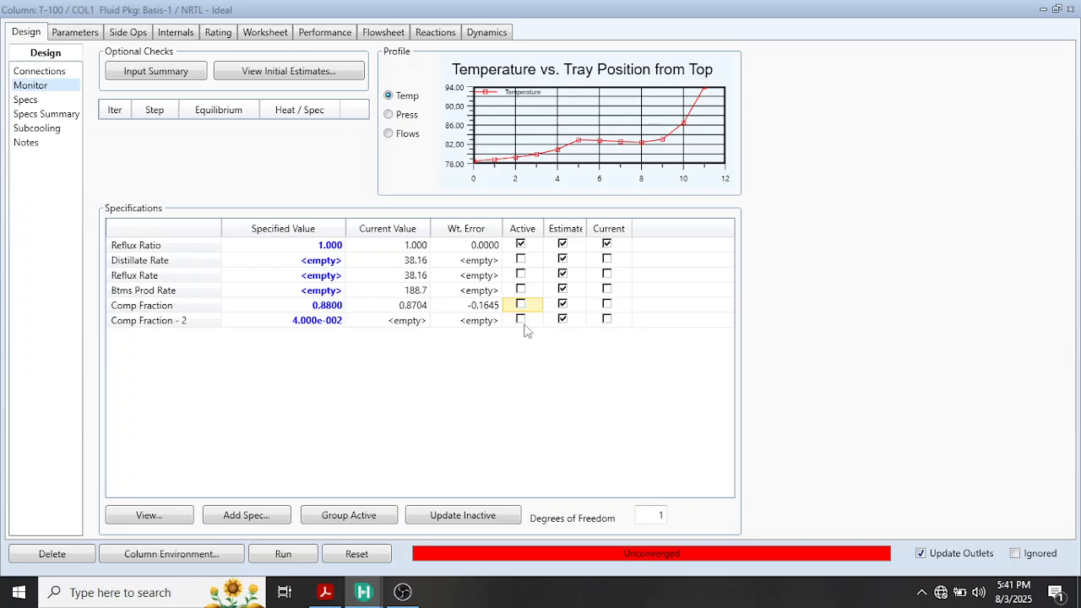
pyautogui.doubleClick(520, 319)
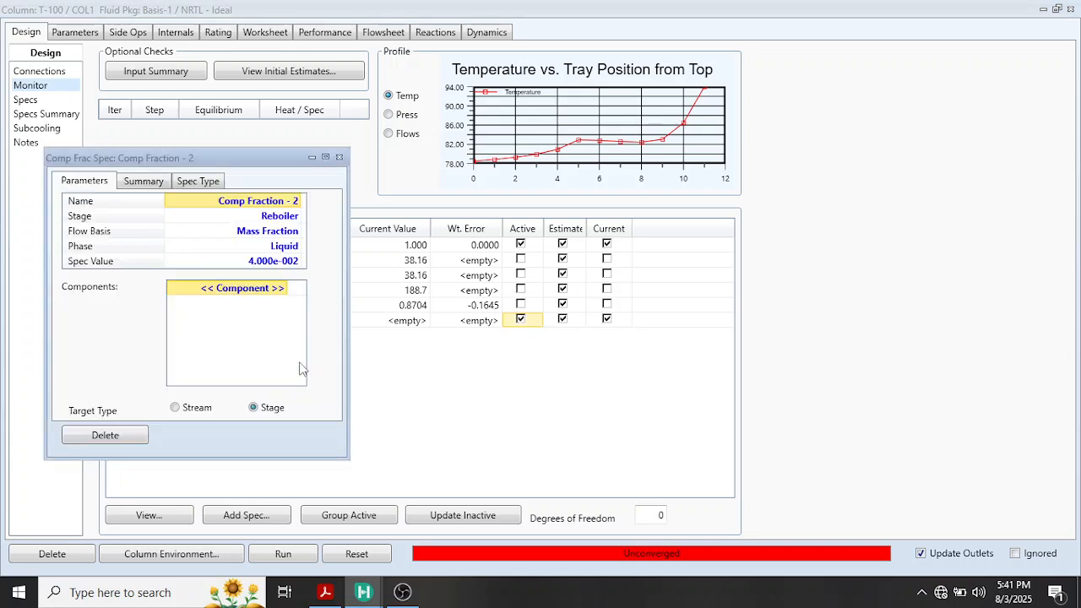
pyautogui.click(283, 288)
pyautogui.click(253, 309)
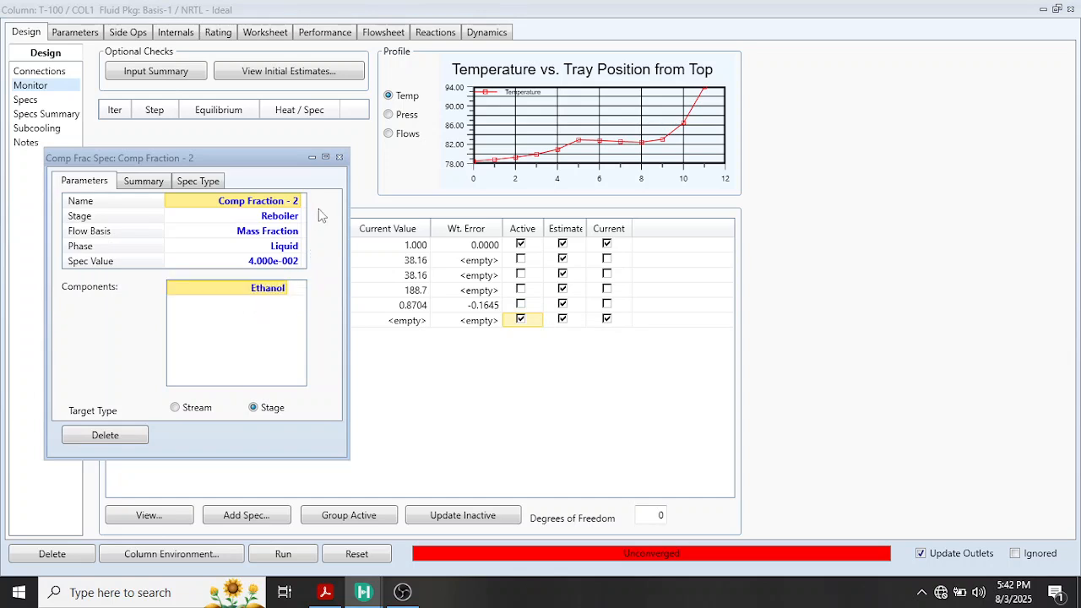
pyautogui.click(338, 157)
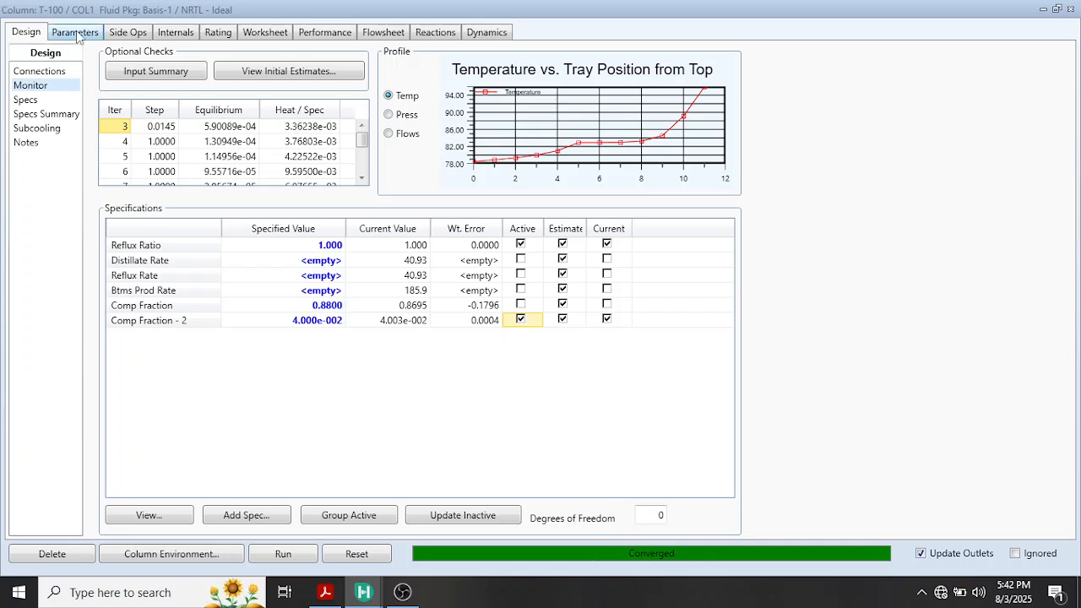
# Close the column window and move streams QC and B away from neighbouring streams on the flowsheet
pyautogui.click(1071, 11)
pyautogui.moveTo(764, 242); pyautogui.dragTo(795, 218)
pyautogui.click(884, 261)
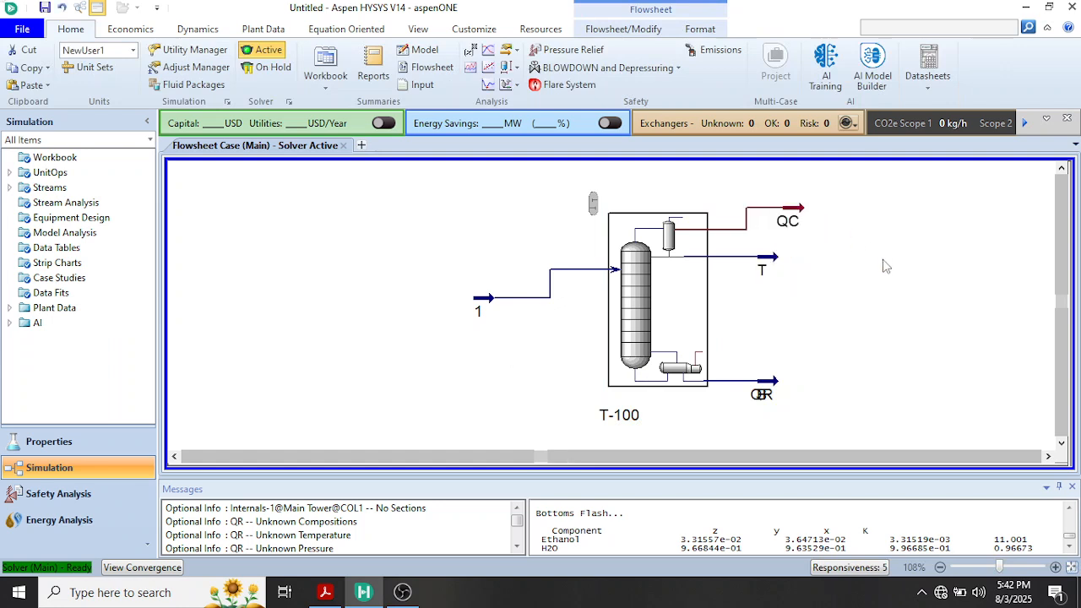
pyautogui.moveTo(812, 233)
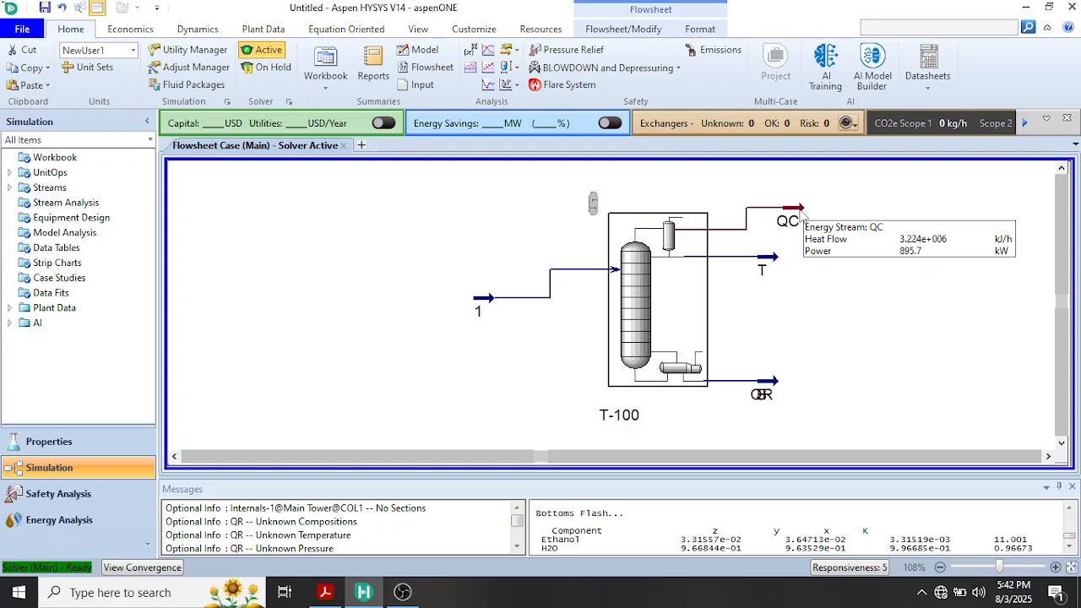
pyautogui.moveTo(768, 389)
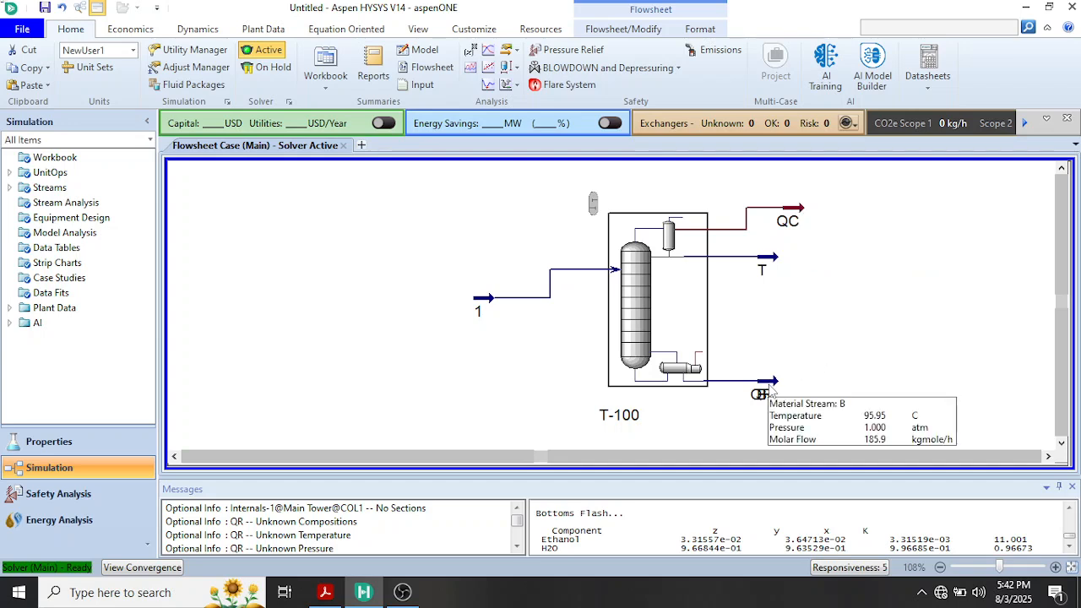
pyautogui.moveTo(770, 389); pyautogui.dragTo(789, 439)
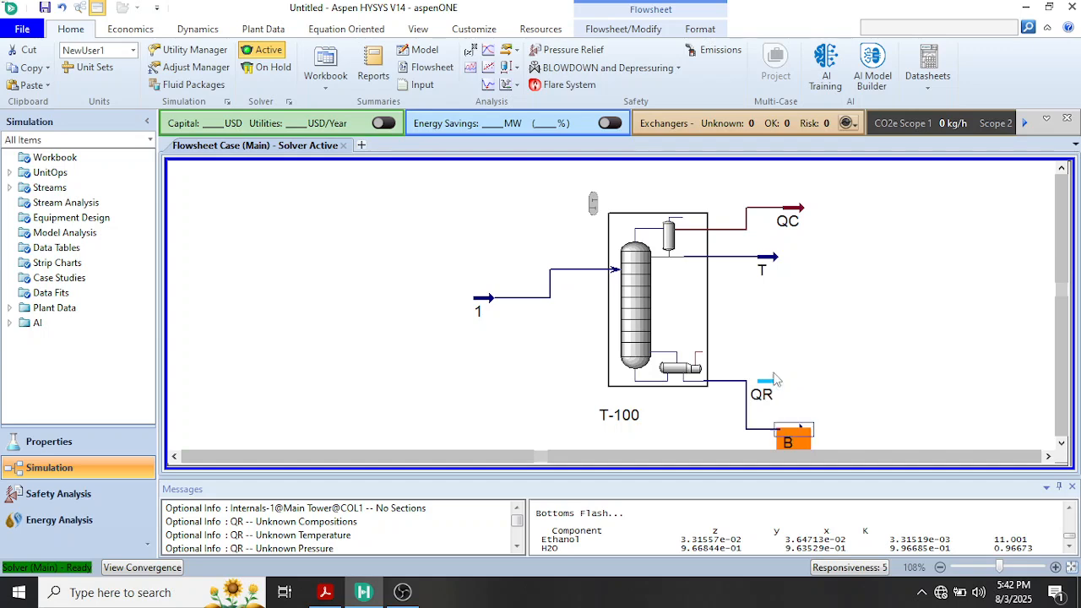
# Inspect column T-100's connections, including its reboiler energy stream, in a maximized window and close it
pyautogui.doubleClick(632, 327)
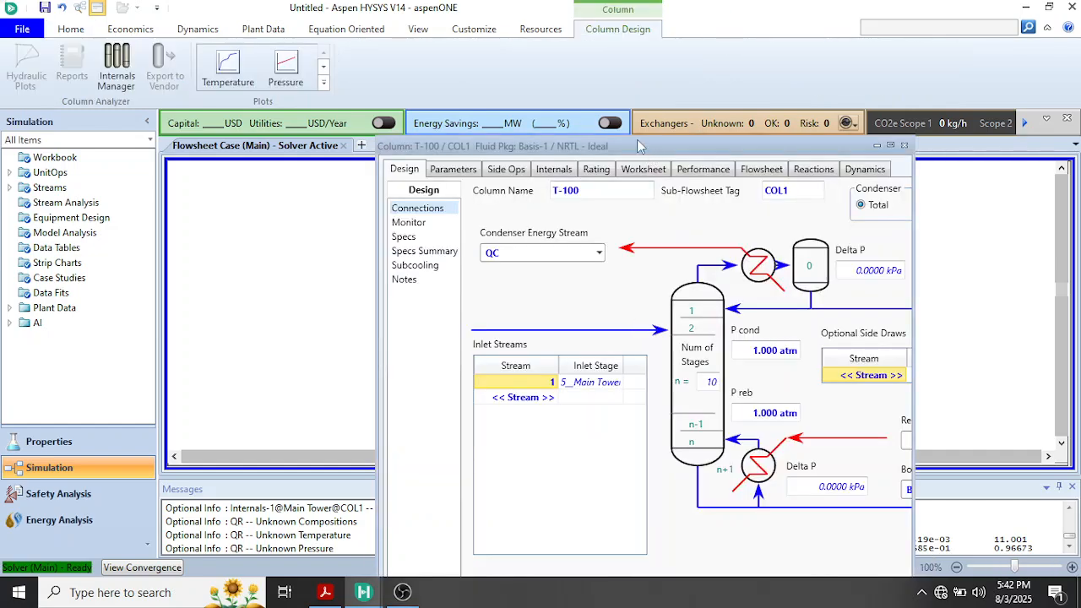
pyautogui.moveTo(614, 146); pyautogui.dragTo(508, 45)
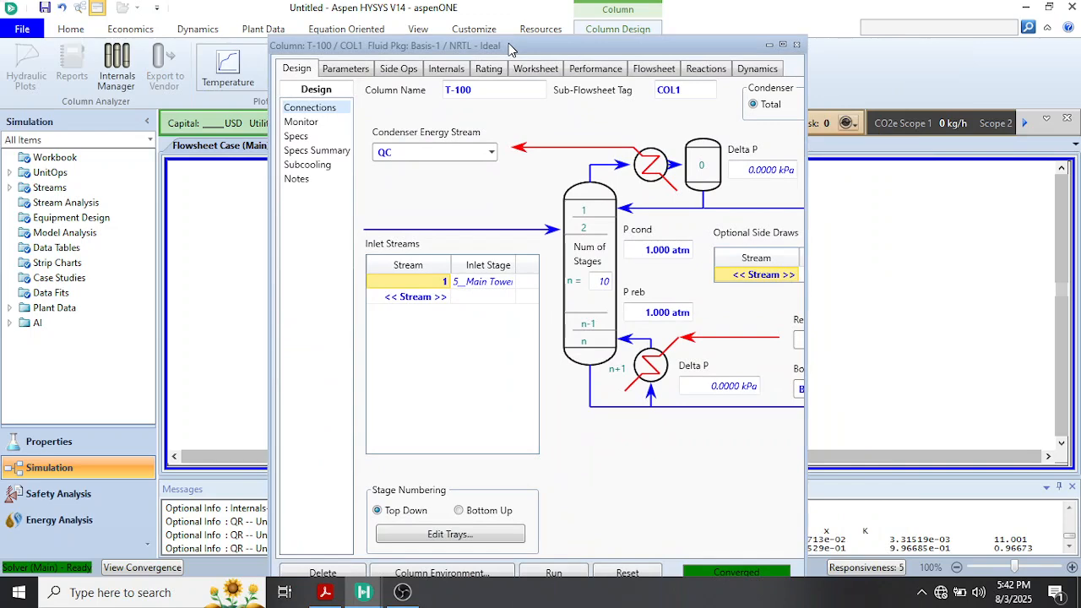
pyautogui.click(782, 45)
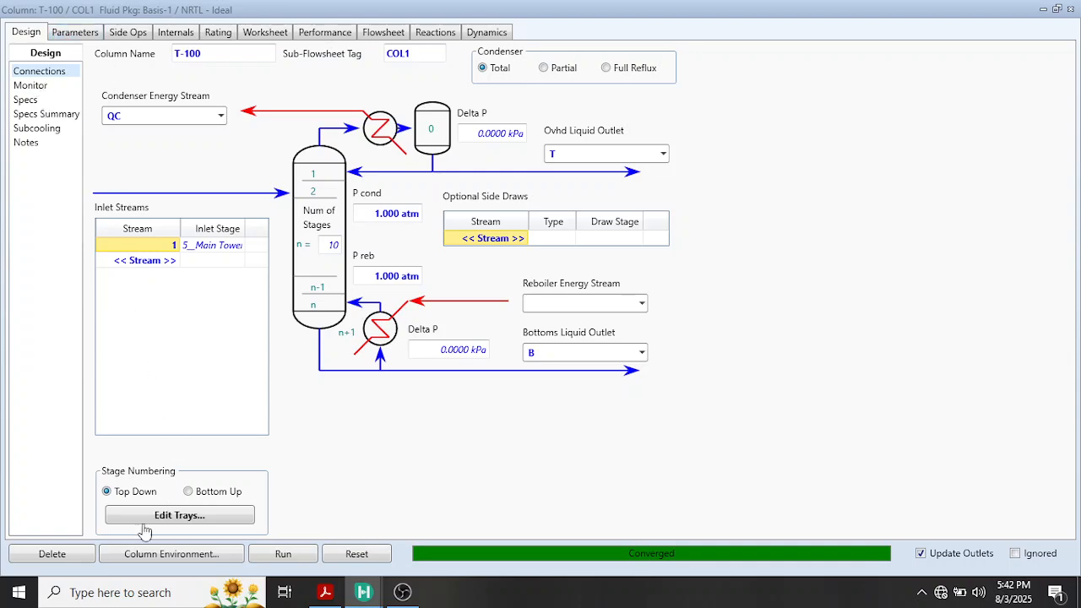
pyautogui.click(1072, 10)
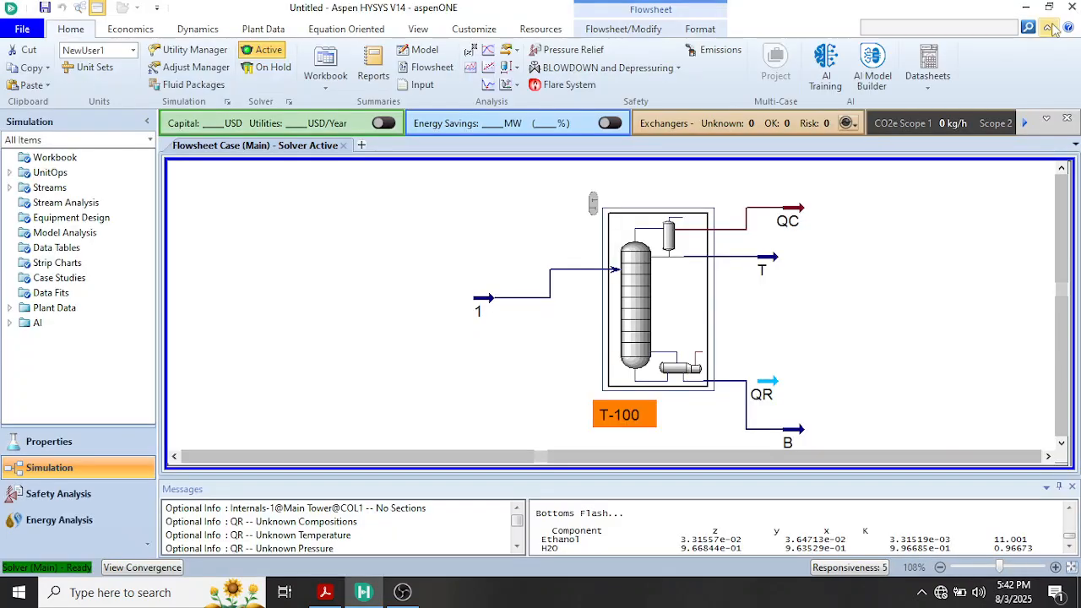
# Examine stream QR's conditions, attached unit operations and dynamic specifications, and close its window
pyautogui.click(773, 386)
pyautogui.doubleClick(773, 386)
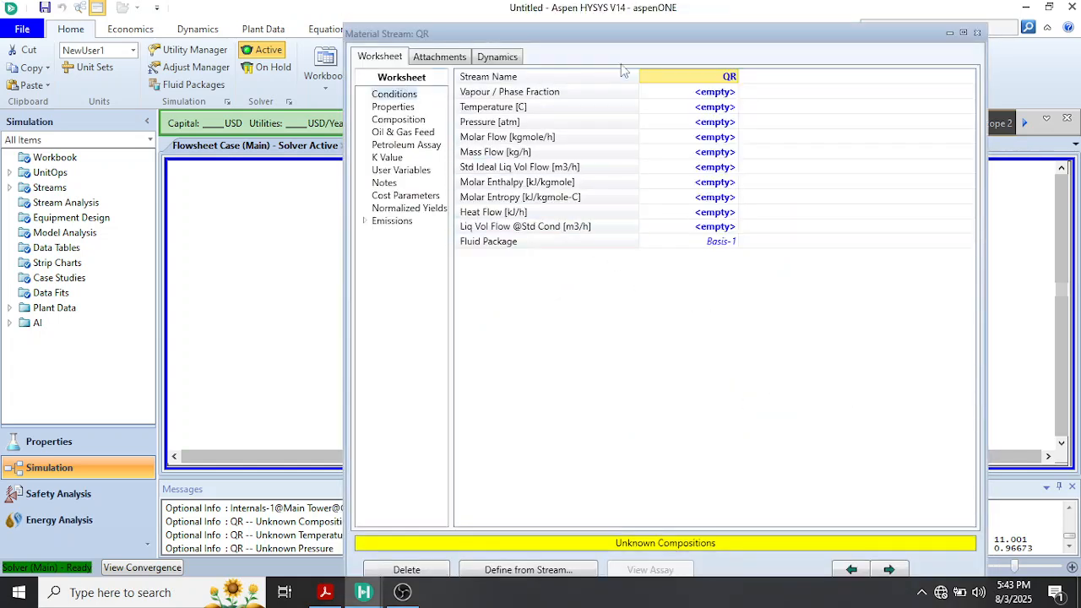
pyautogui.click(445, 58)
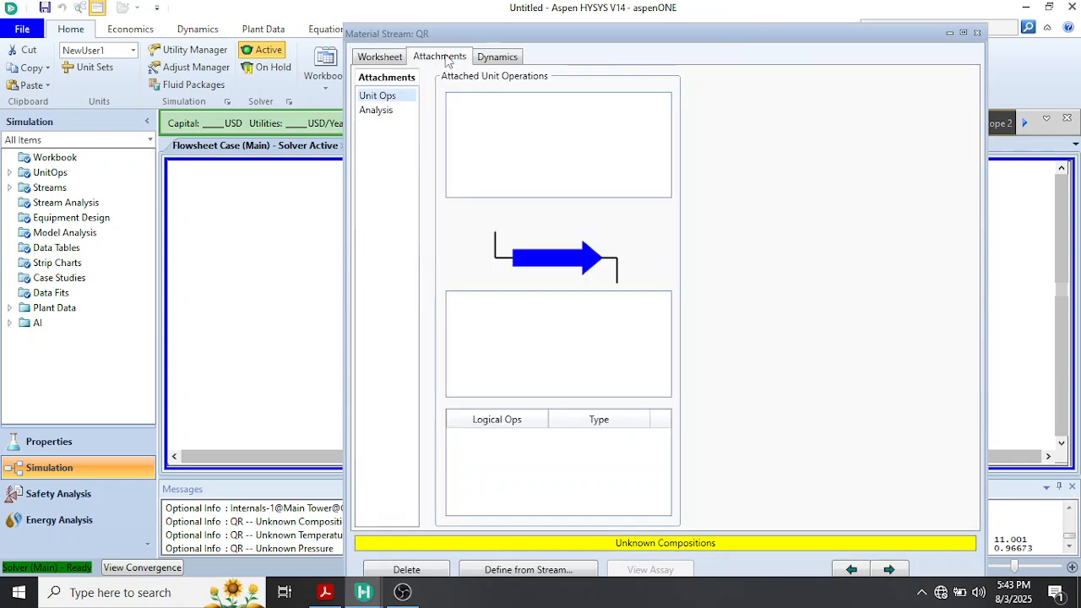
pyautogui.click(486, 57)
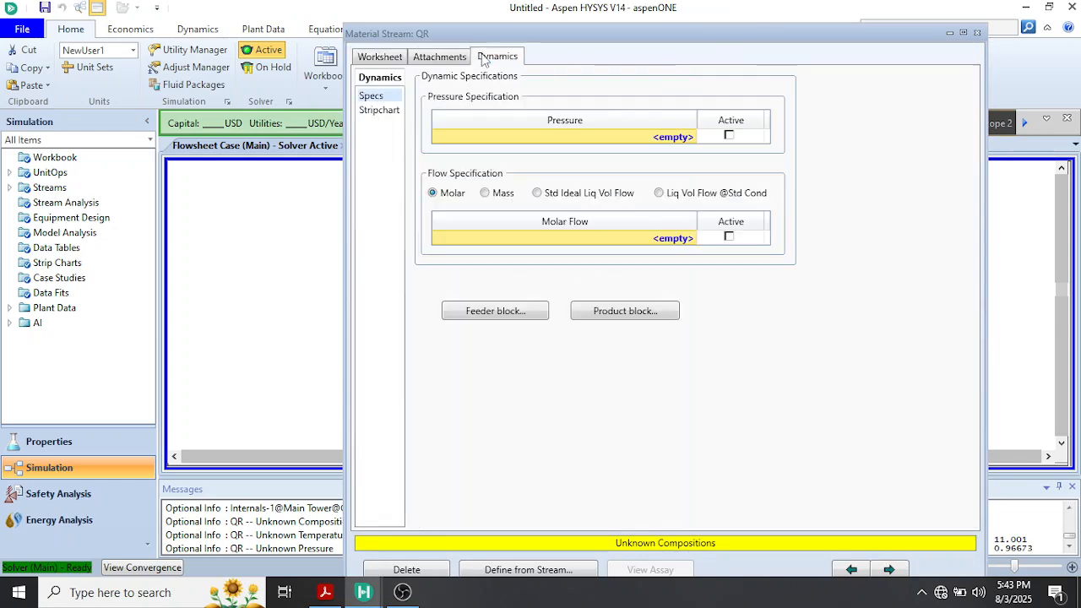
pyautogui.click(977, 33)
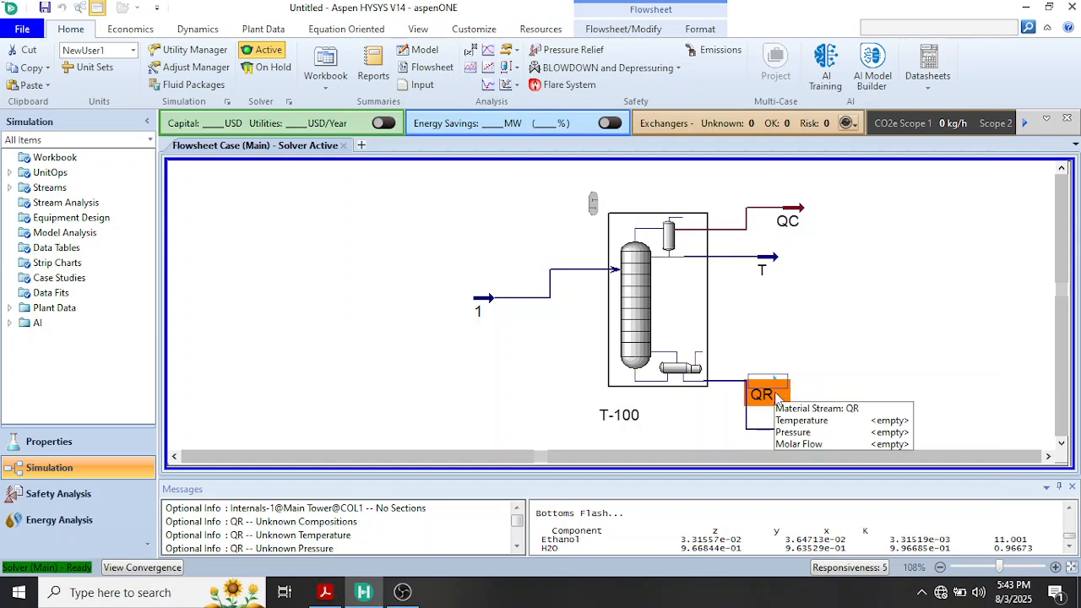
# Delete the unattached material stream QR from the flowsheet
pyautogui.rightClick(778, 394)
pyautogui.click(764, 381)
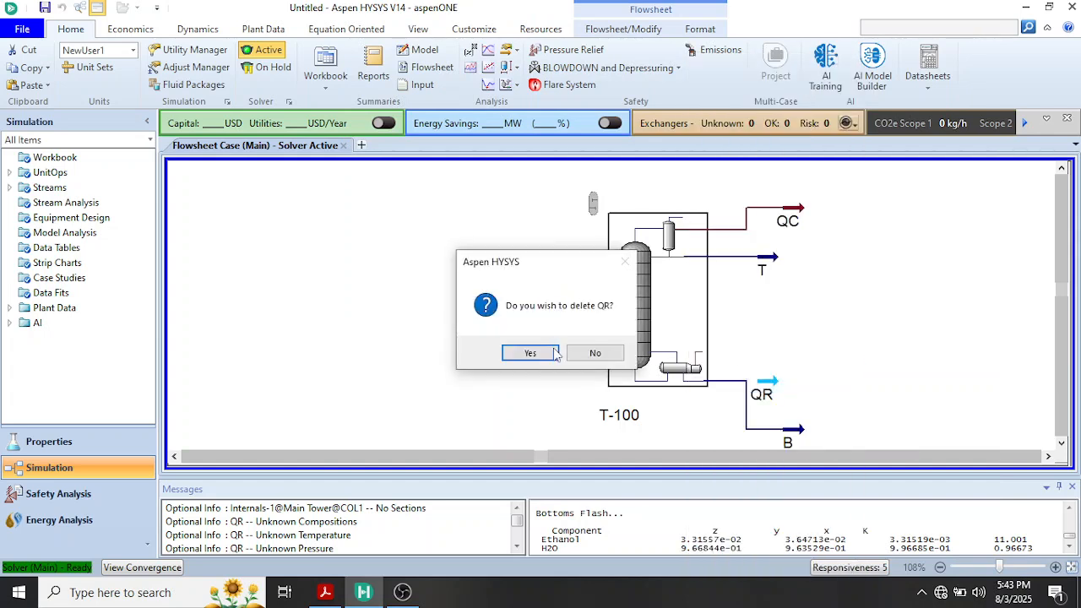
pyautogui.click(530, 354)
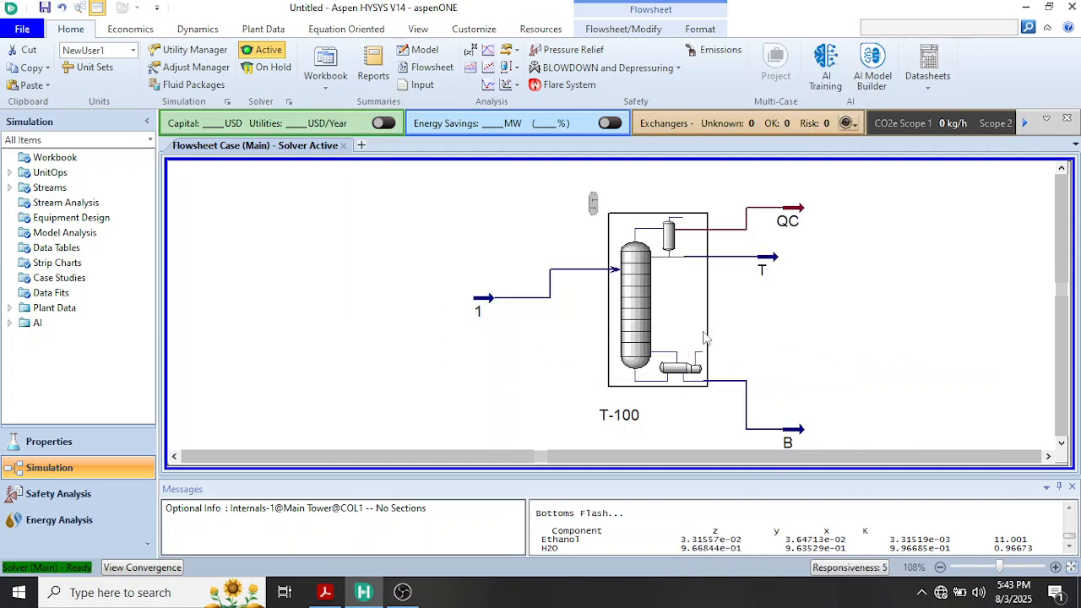
# Assign QR as column T-100's reboiler energy stream and check the heat flows of energy streams QR and QC on the flowsheet
pyautogui.click(628, 328)
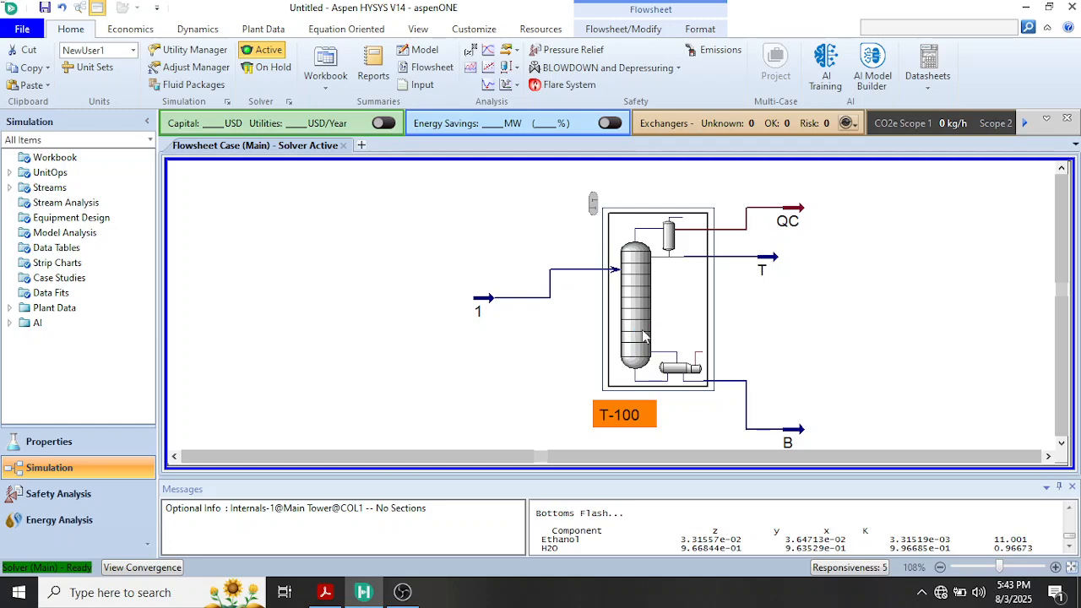
pyautogui.doubleClick(643, 336)
pyautogui.moveTo(642, 156); pyautogui.dragTo(513, 57)
pyautogui.click(768, 52)
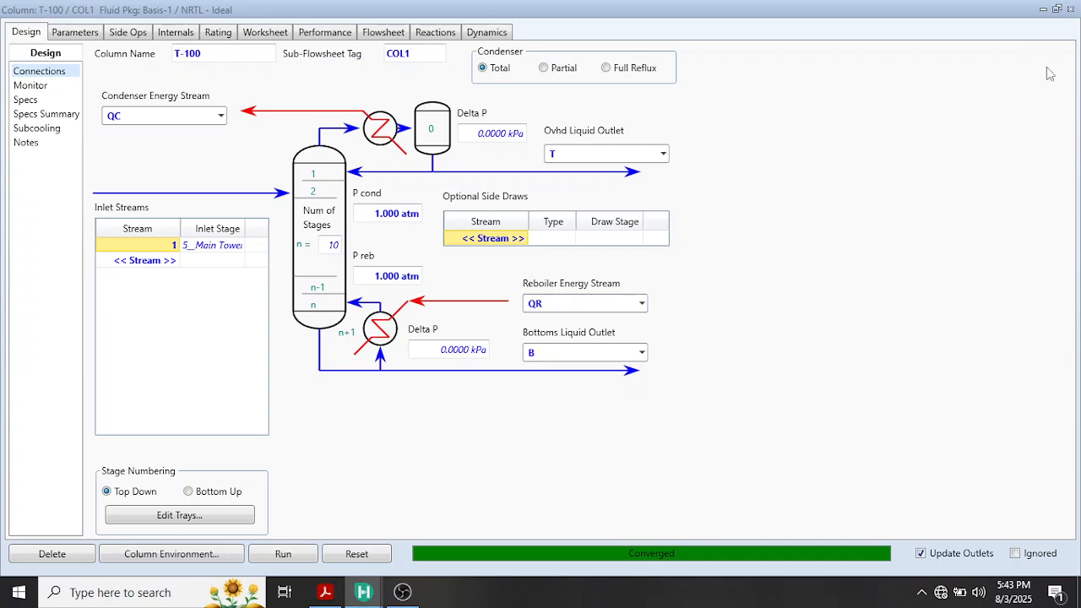
pyautogui.click(1070, 15)
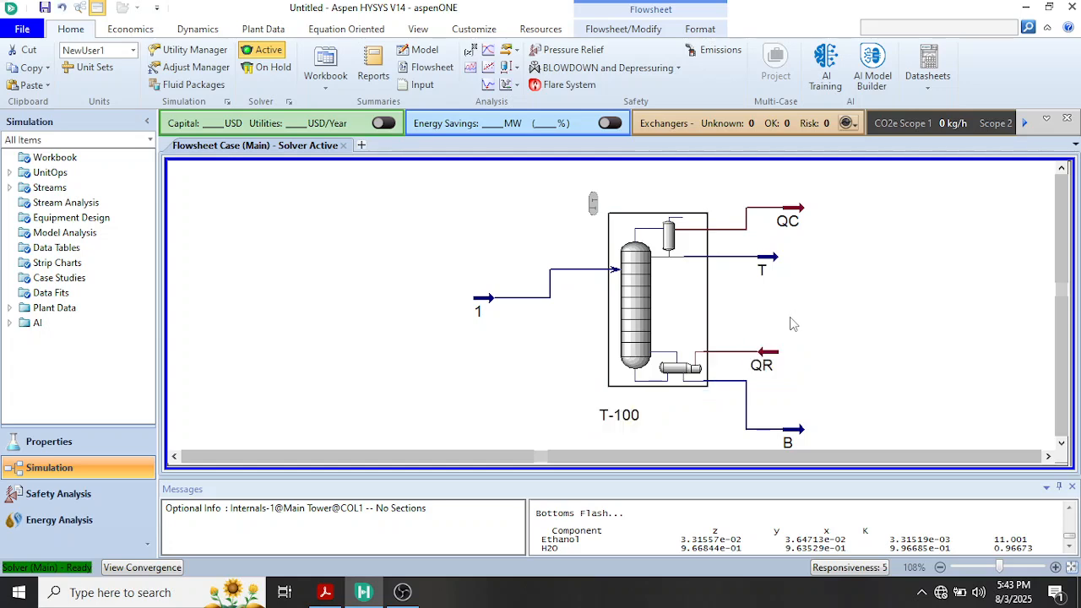
pyautogui.moveTo(781, 382)
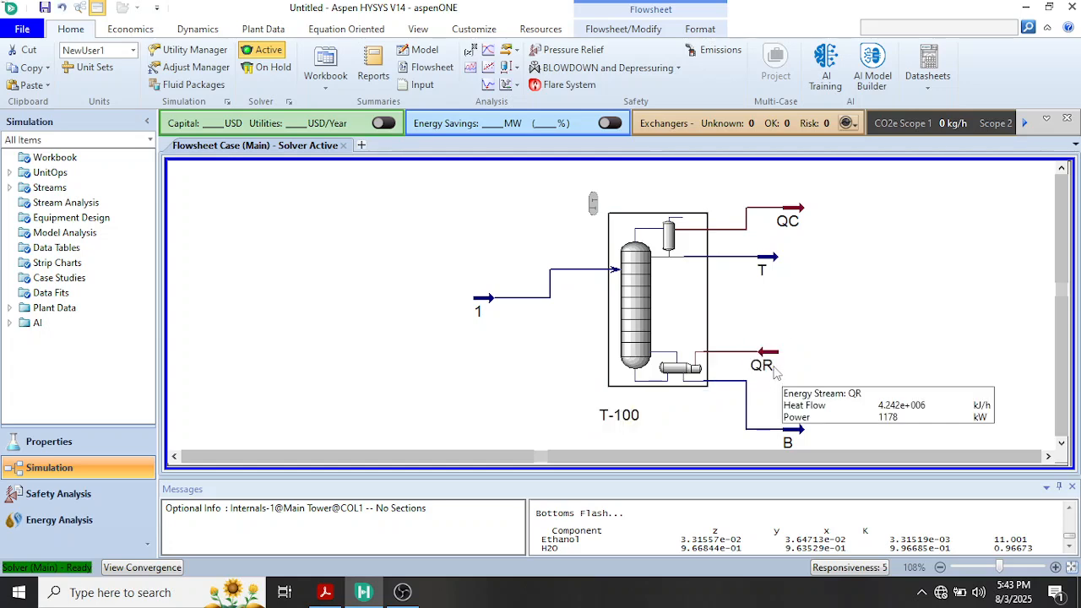
pyautogui.moveTo(804, 223)
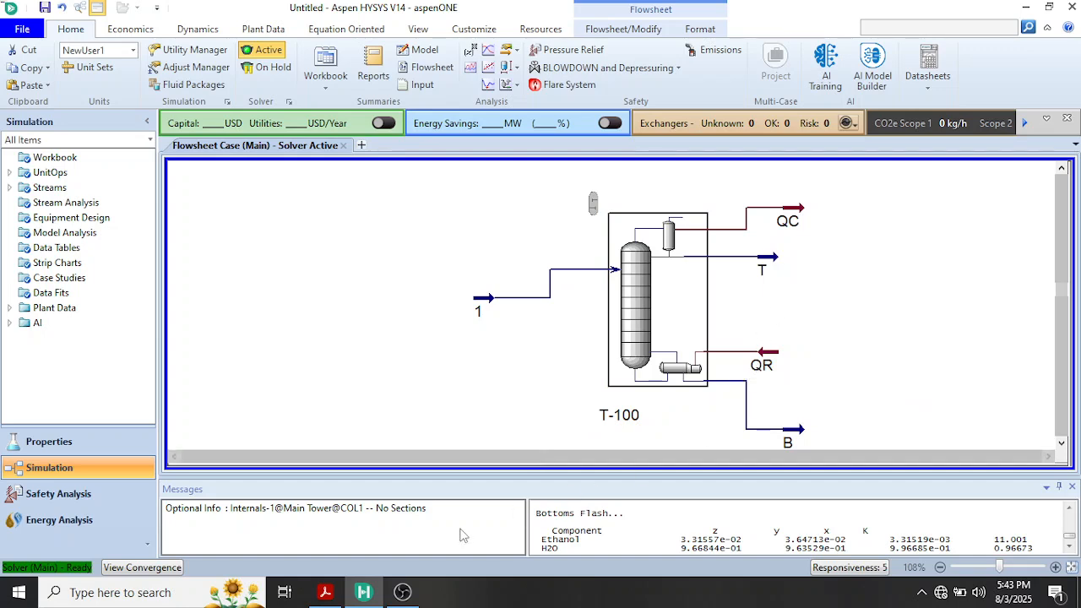
# Compare the condenser and reboiler heat duties in the textbook PDF's Example 7.24 solution with energy stream QR's heat flow in Aspen HYSYS
pyautogui.moveTo(329, 597)
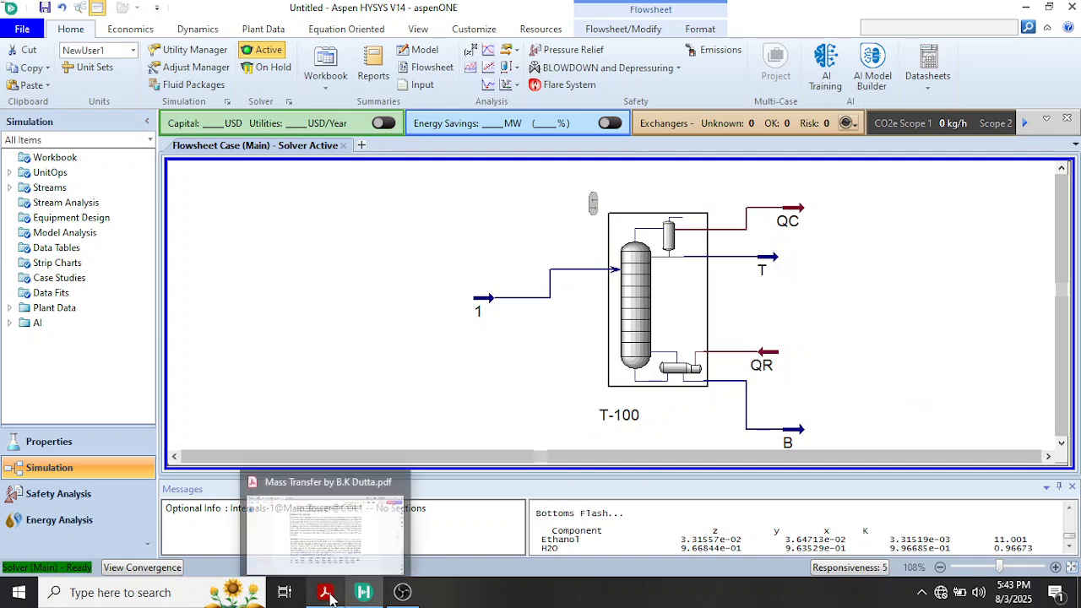
pyautogui.click(342, 549)
pyautogui.scroll(-15, 604, 378)
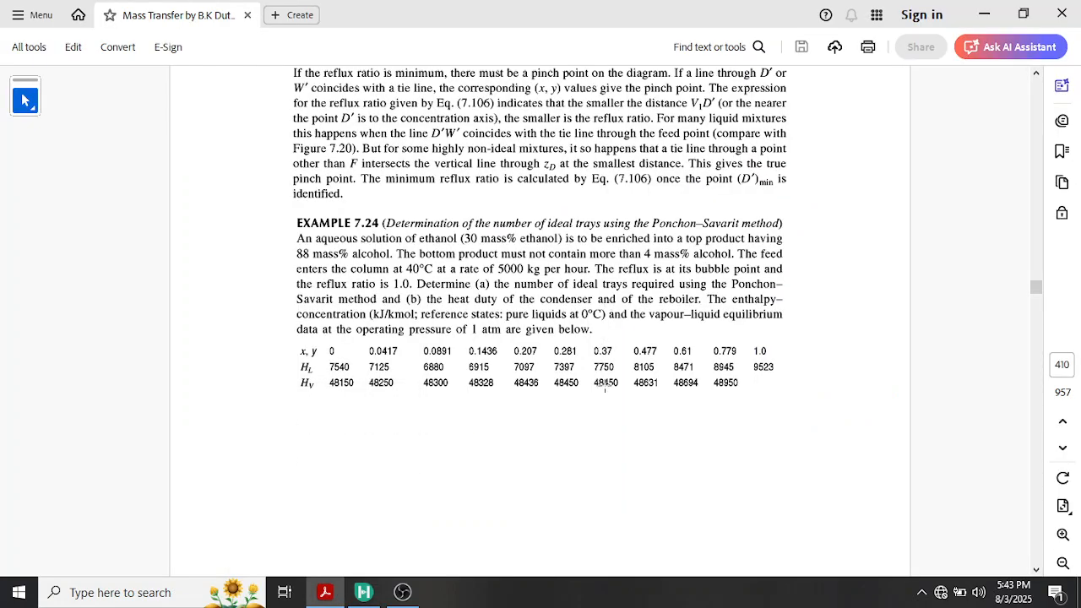
pyautogui.scroll(-10, 603, 395)
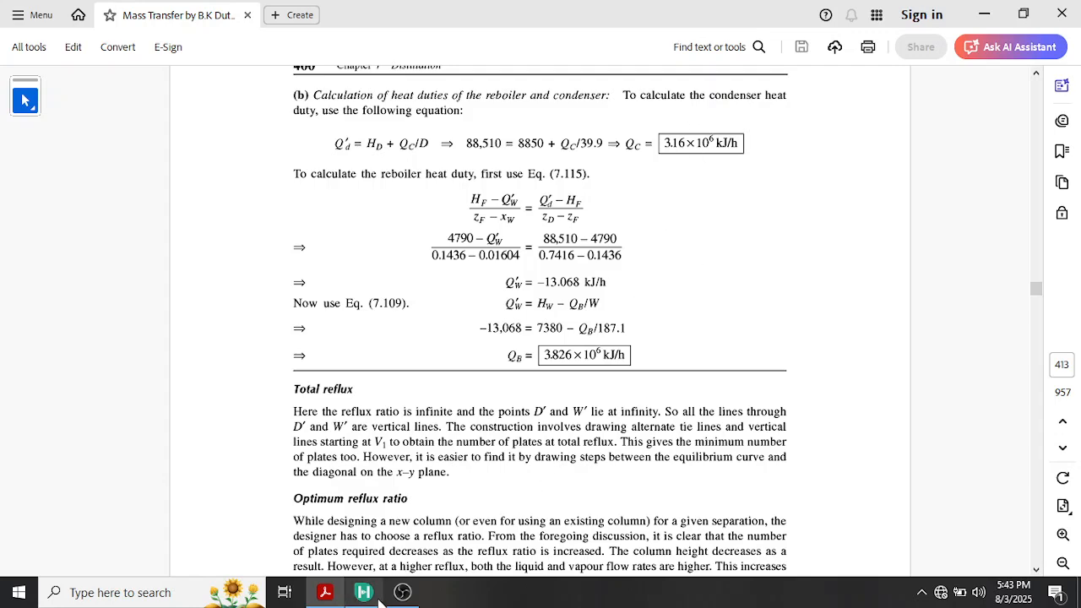
pyautogui.moveTo(363, 592)
pyautogui.click(429, 513)
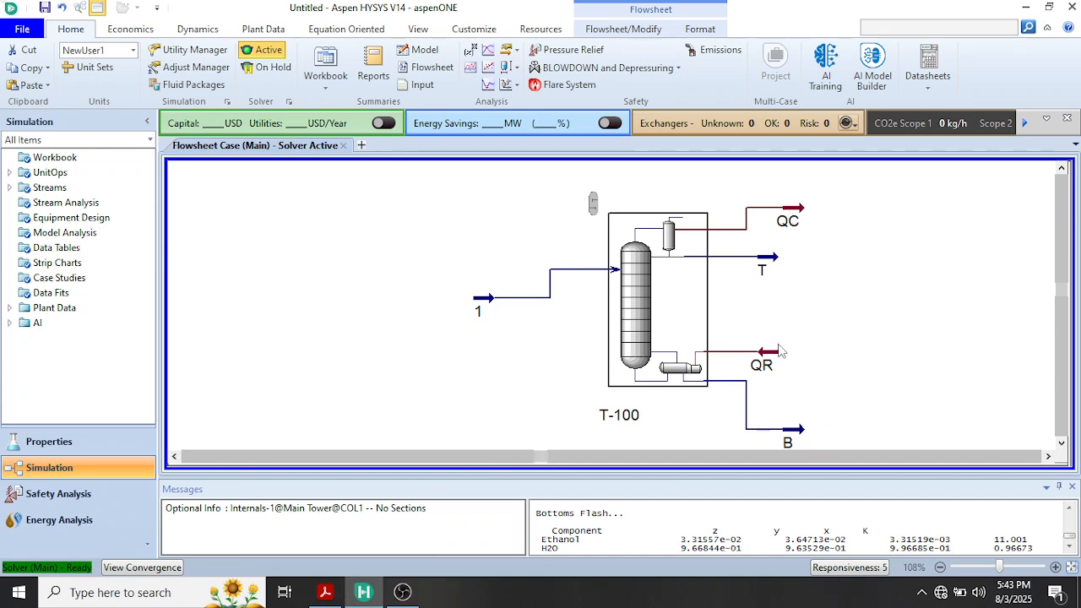
pyautogui.moveTo(774, 361)
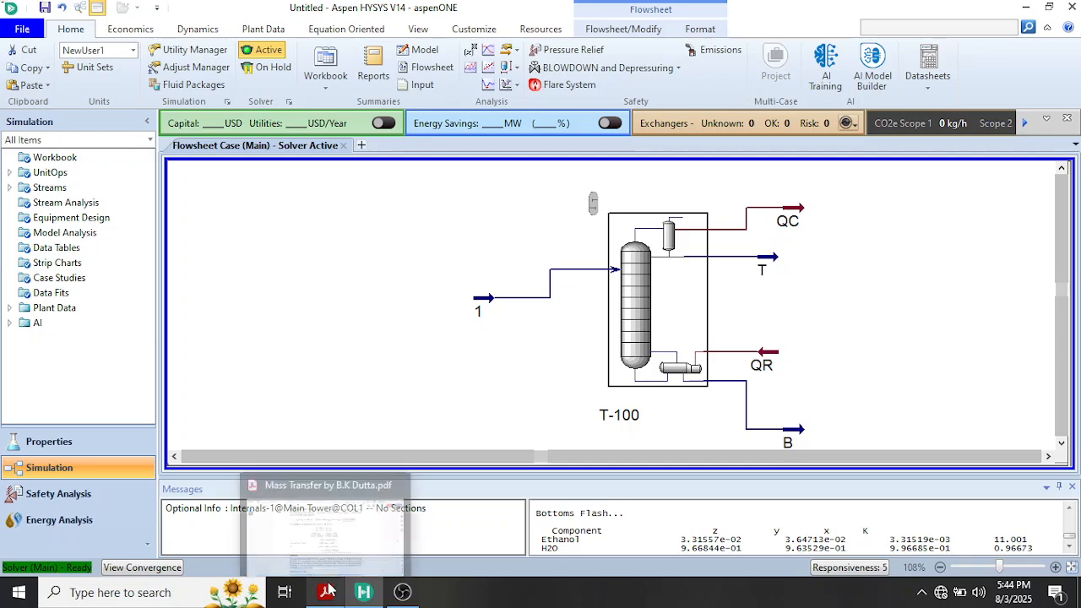
# Look up the number of ideal trays and the optimum feed tray in the textbook PDF's solution and return to Aspen HYSYS
pyautogui.click(355, 540)
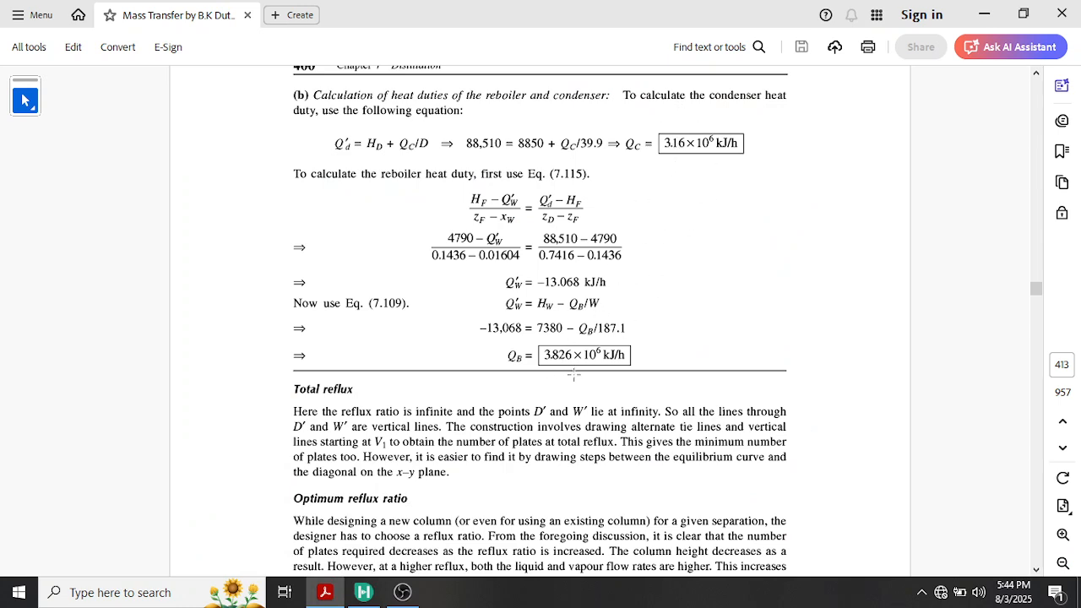
pyautogui.scroll(8, 579, 353)
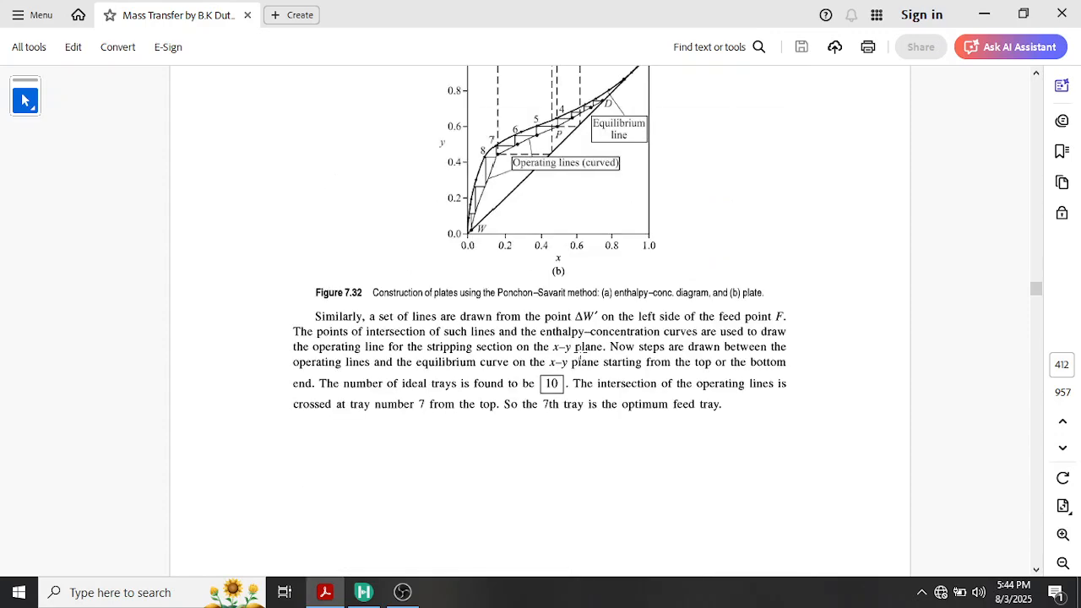
pyautogui.scroll(-7, 579, 353)
pyautogui.scroll(5, 579, 353)
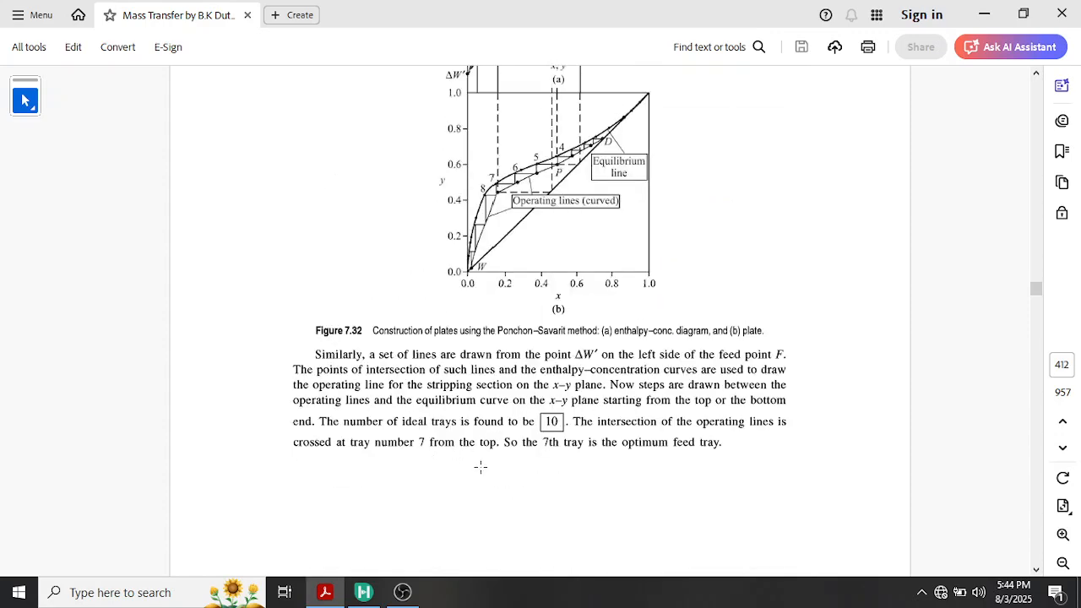
pyautogui.moveTo(372, 601)
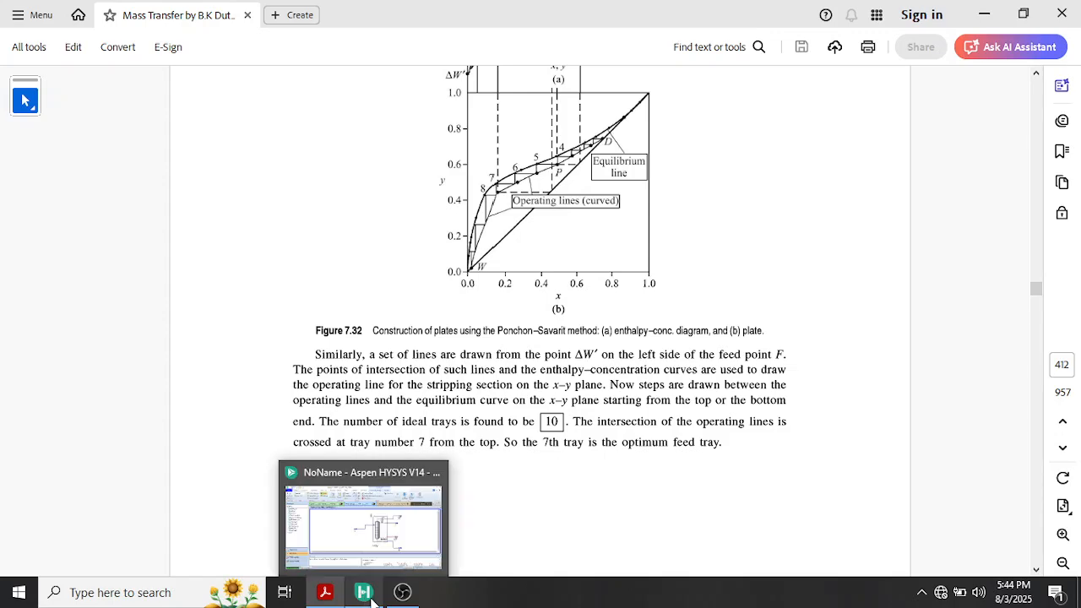
pyautogui.click(412, 532)
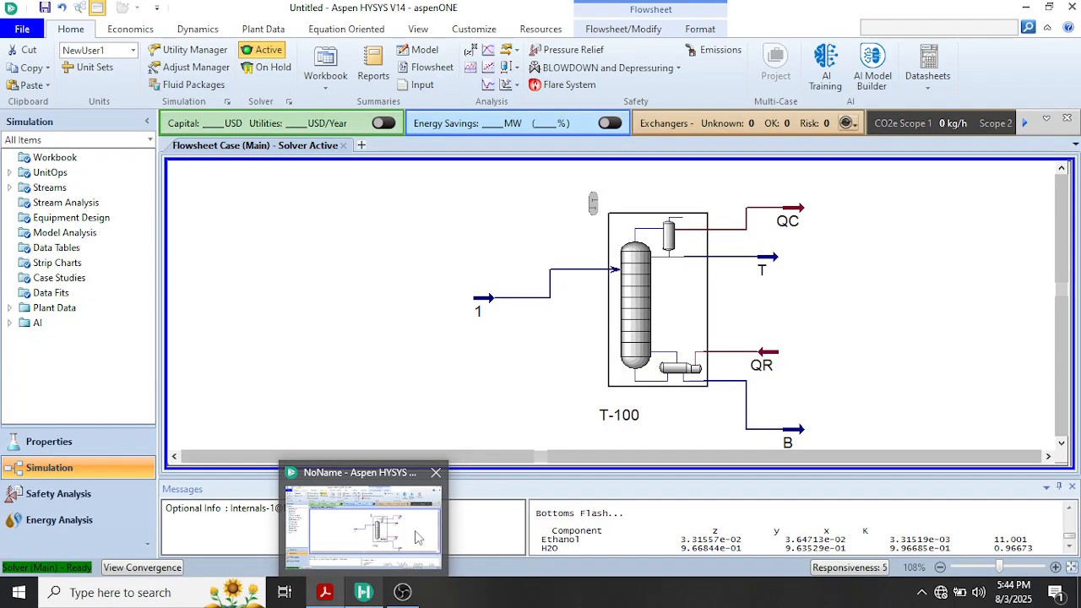
# Set the inlet stage of feed stream 1 on column T-100 to stage 7 of the main tower and close the column window
pyautogui.doubleClick(639, 347)
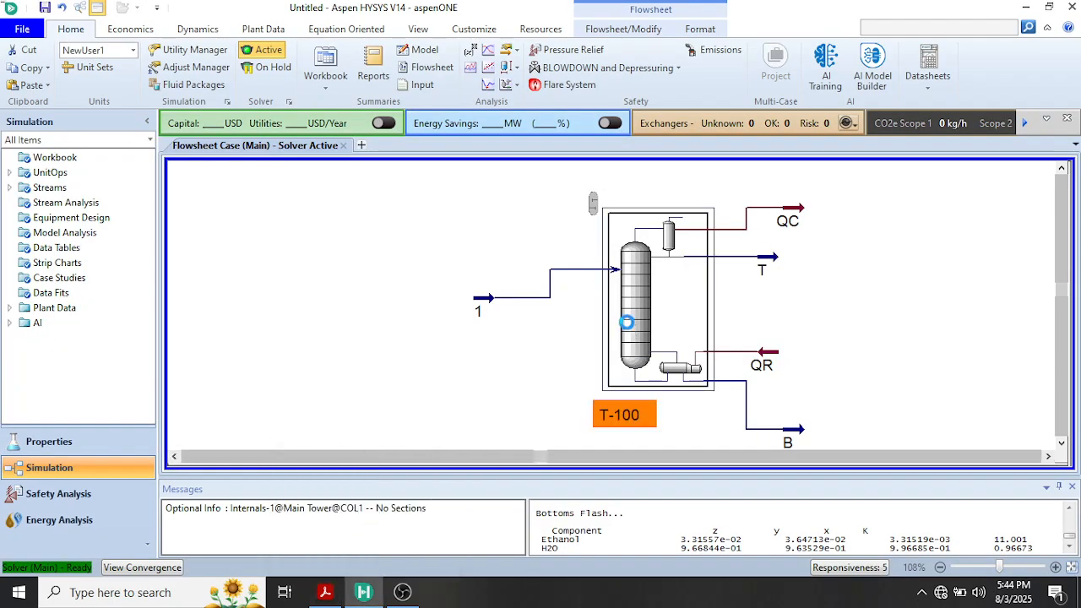
pyautogui.moveTo(616, 155); pyautogui.dragTo(539, 62)
pyautogui.click(530, 287)
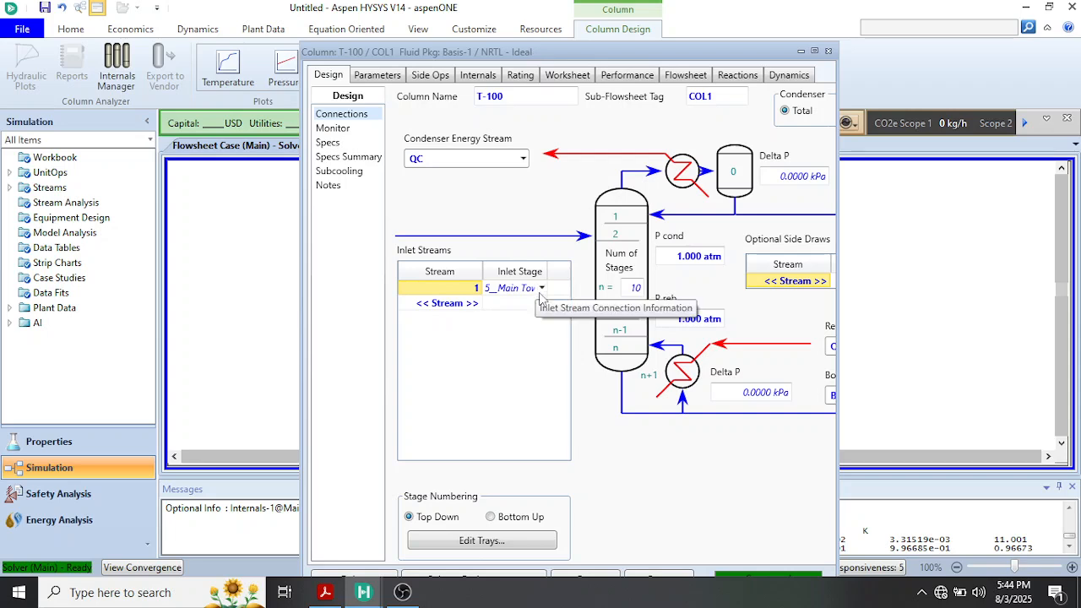
pyautogui.click(544, 288)
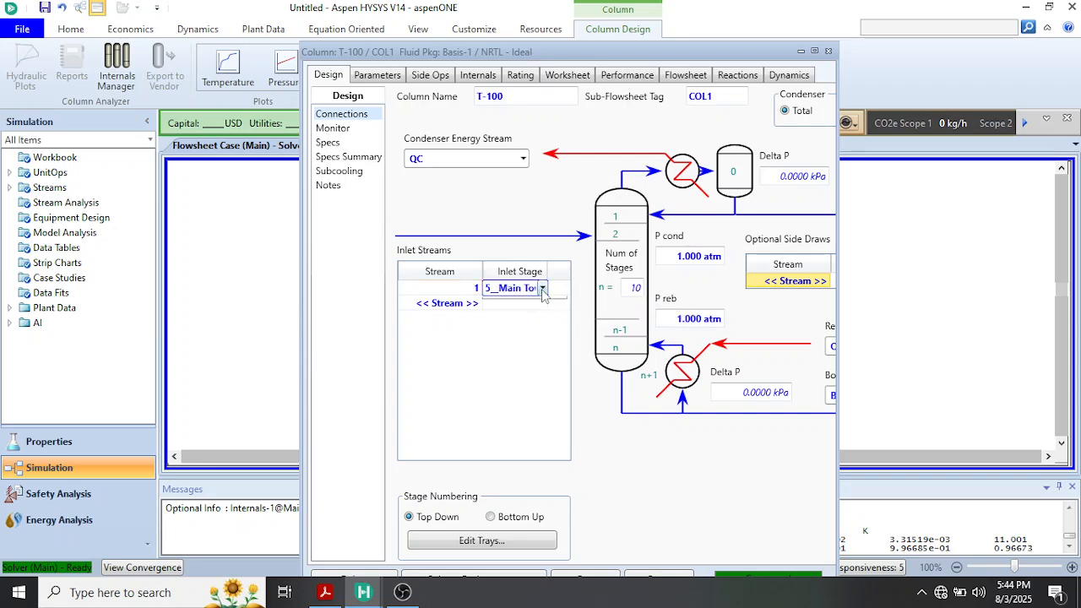
pyautogui.click(542, 288)
pyautogui.click(515, 420)
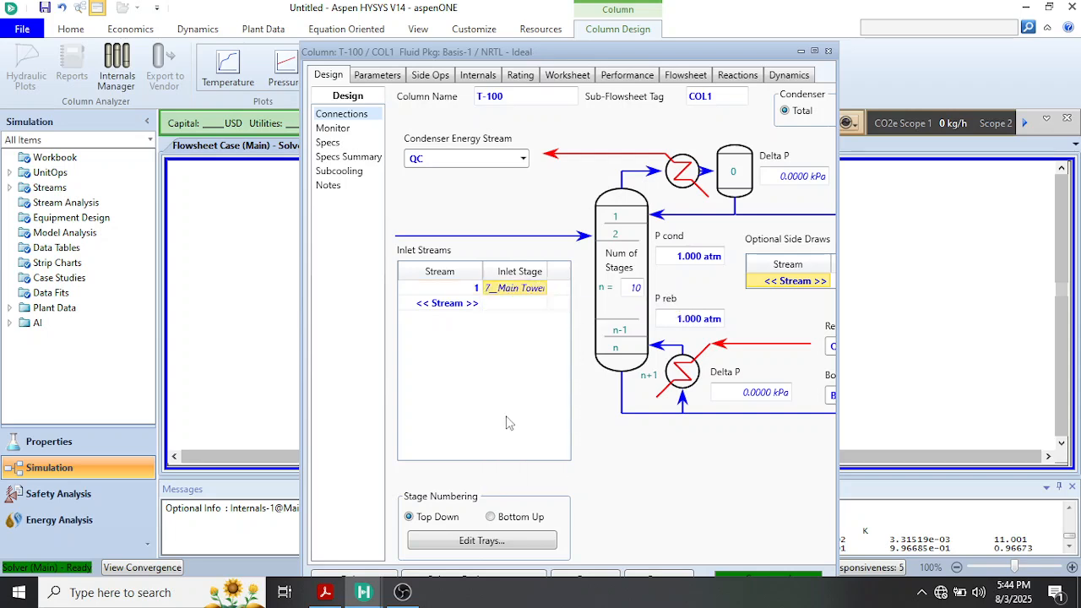
pyautogui.click(827, 51)
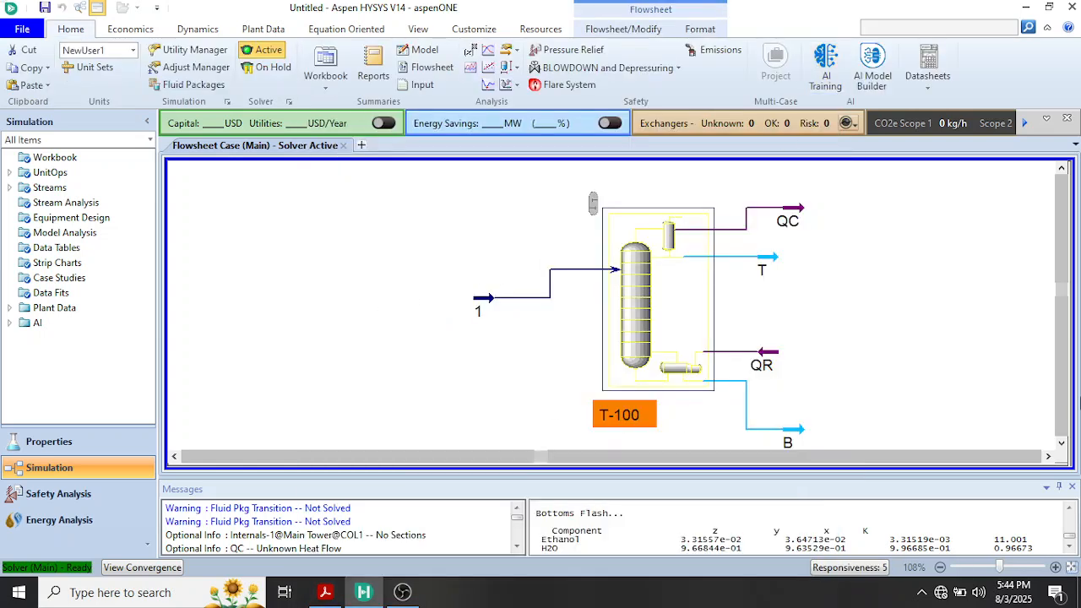
pyautogui.scroll(-3, 1064, 390)
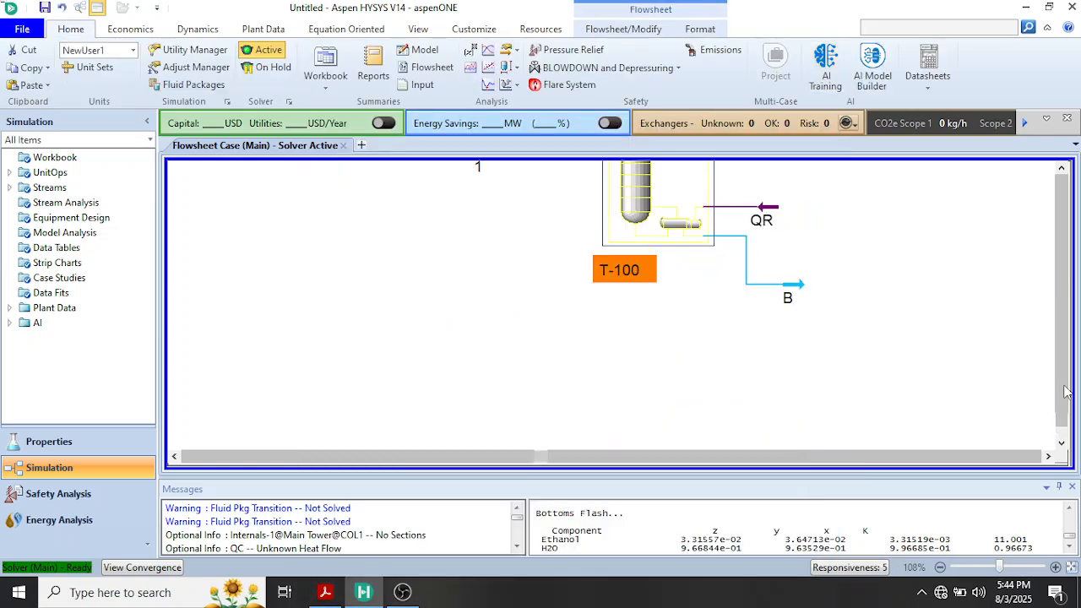
pyautogui.click(1062, 168)
pyautogui.click(1062, 169)
pyautogui.scroll(2, 942, 251)
pyautogui.scroll(-4, 942, 250)
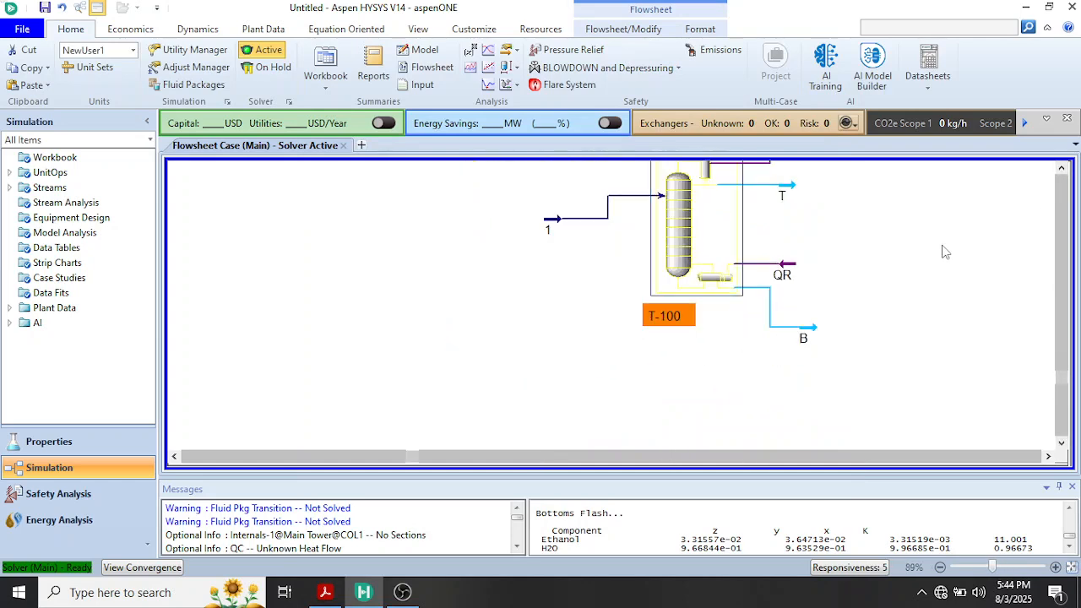
pyautogui.click(1062, 167)
pyautogui.click(1062, 167)
pyautogui.scroll(1, 886, 275)
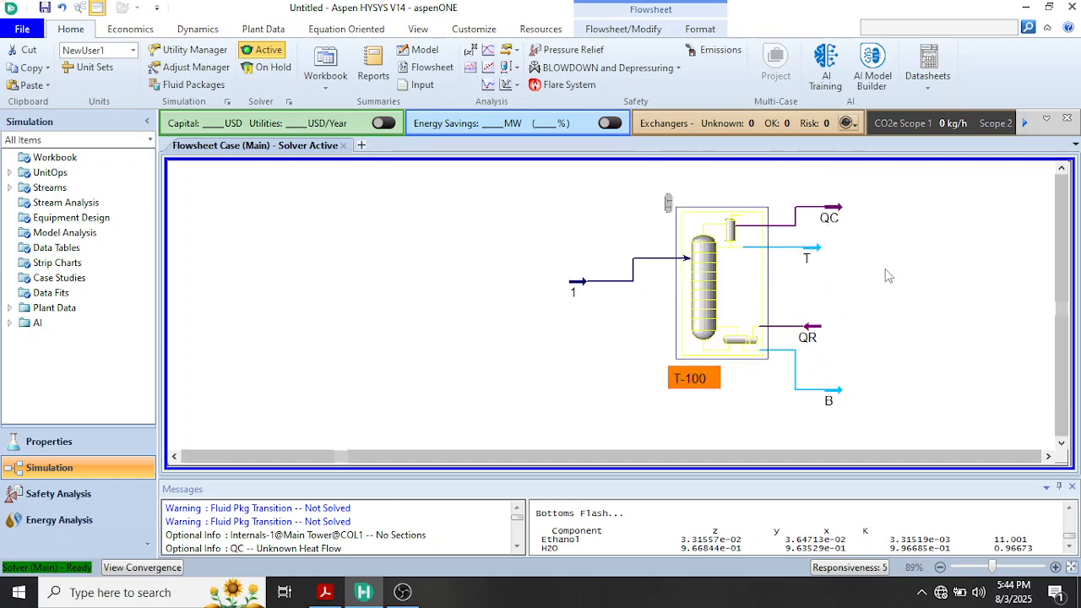
pyautogui.scroll(1, 884, 274)
pyautogui.click(1062, 169)
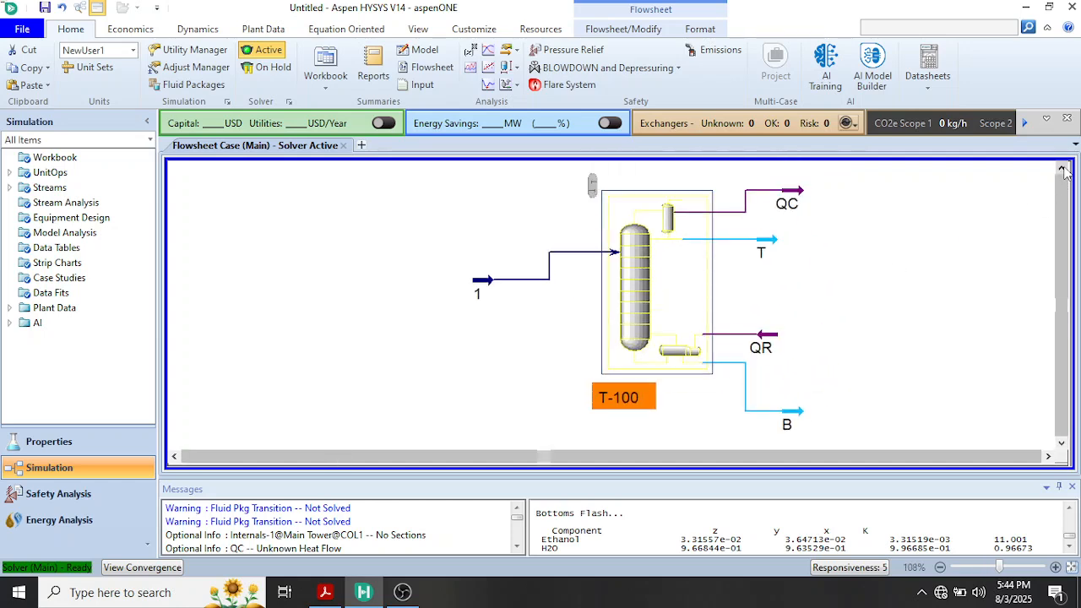
pyautogui.click(535, 350)
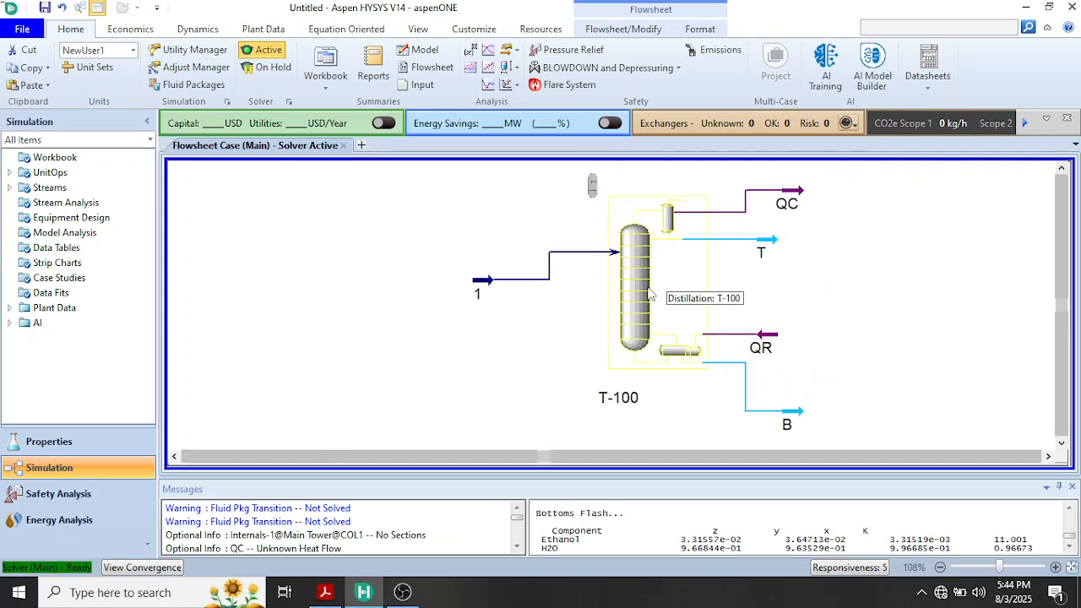
# Review column T-100's specifications in a maximized window, run the column calculation, and close the window
pyautogui.click(649, 296)
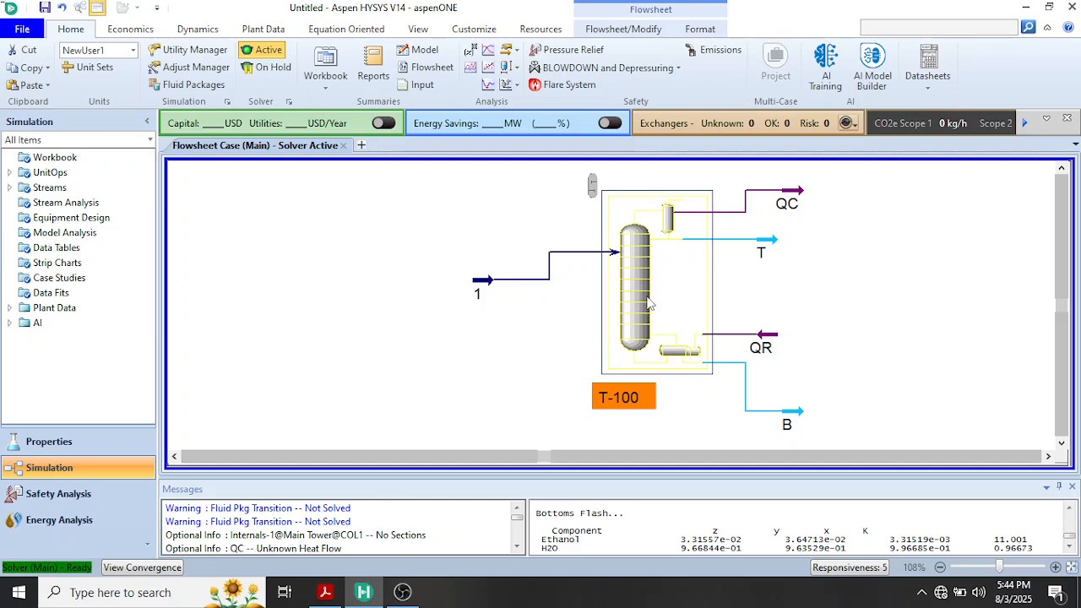
pyautogui.doubleClick(648, 303)
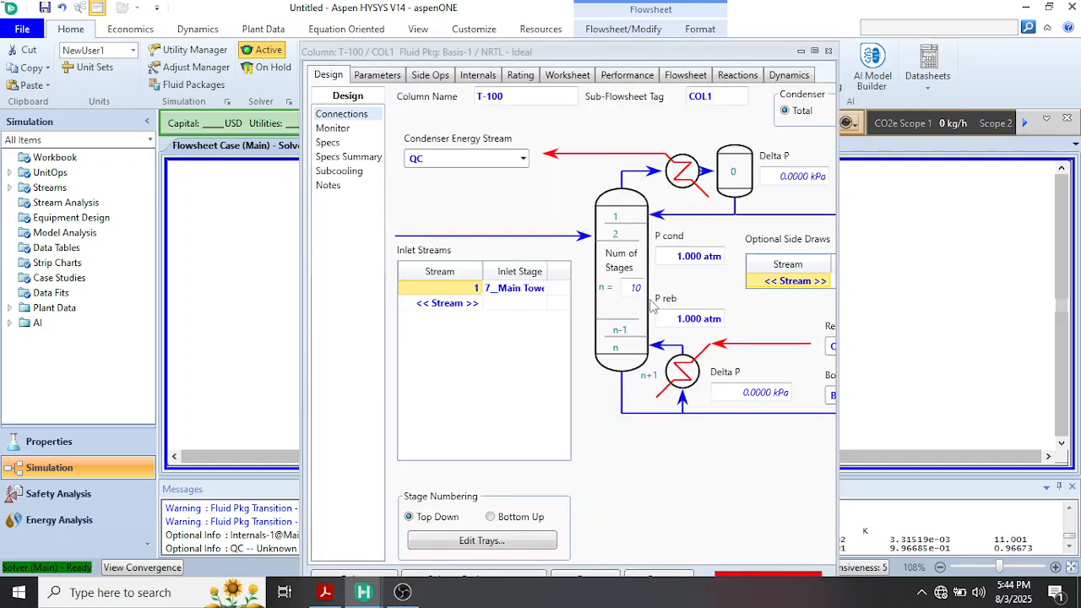
pyautogui.click(814, 52)
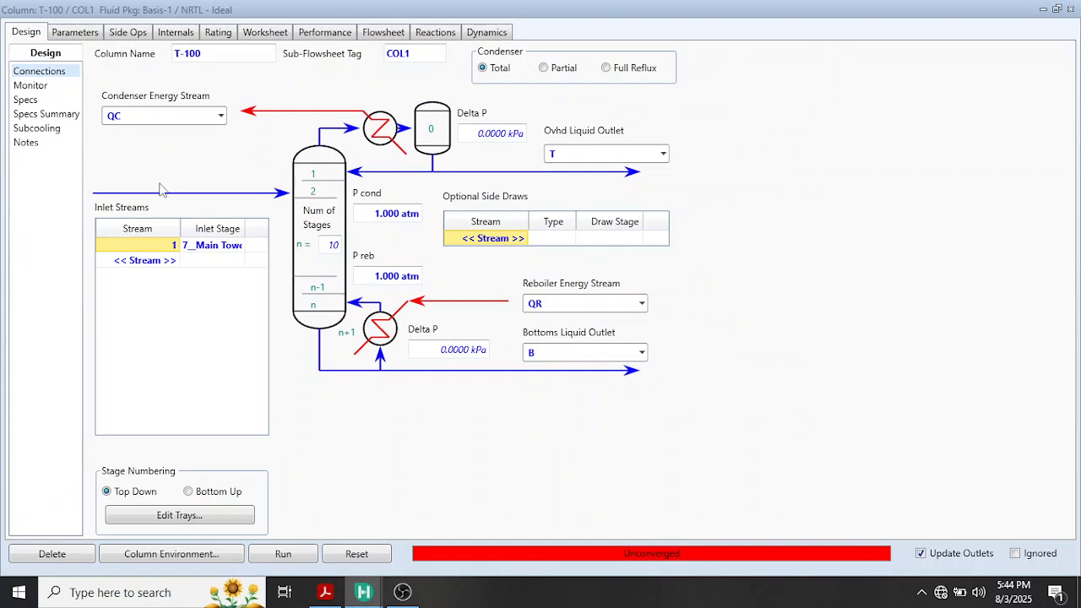
pyautogui.click(34, 85)
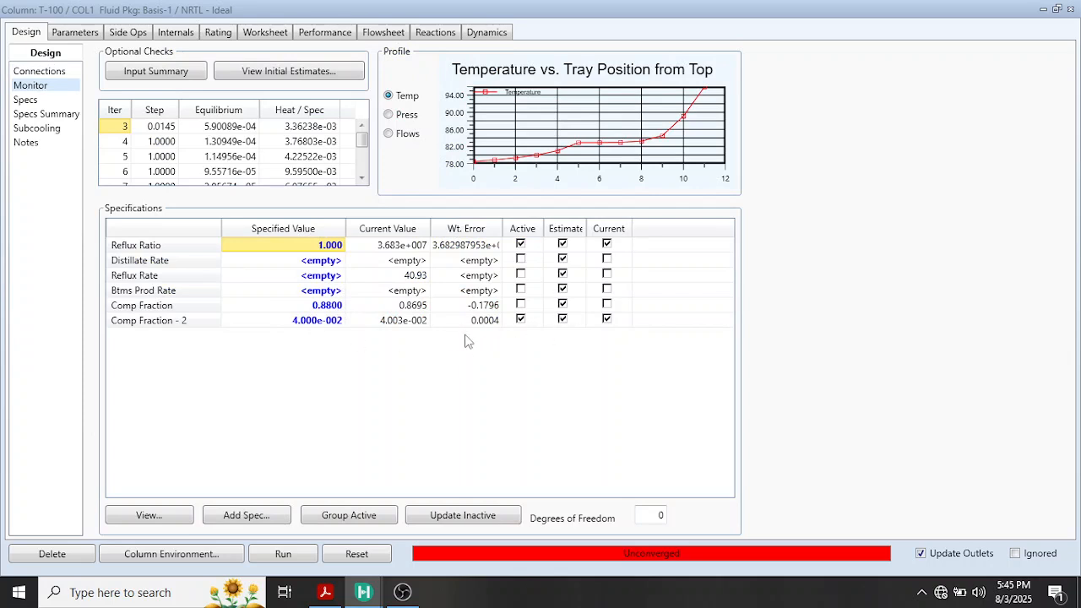
pyautogui.click(283, 560)
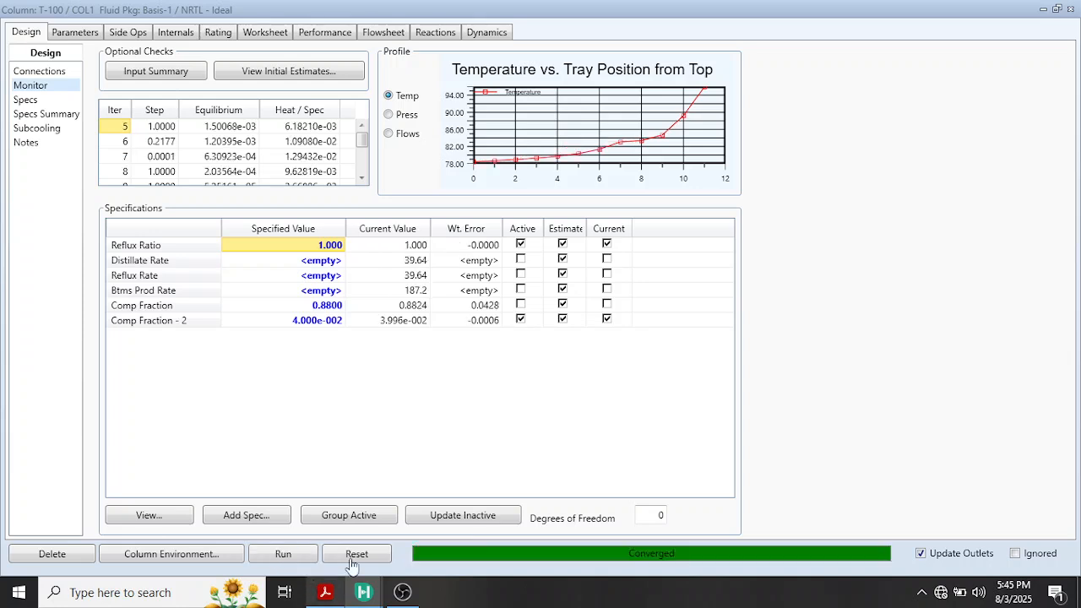
pyautogui.click(1069, 14)
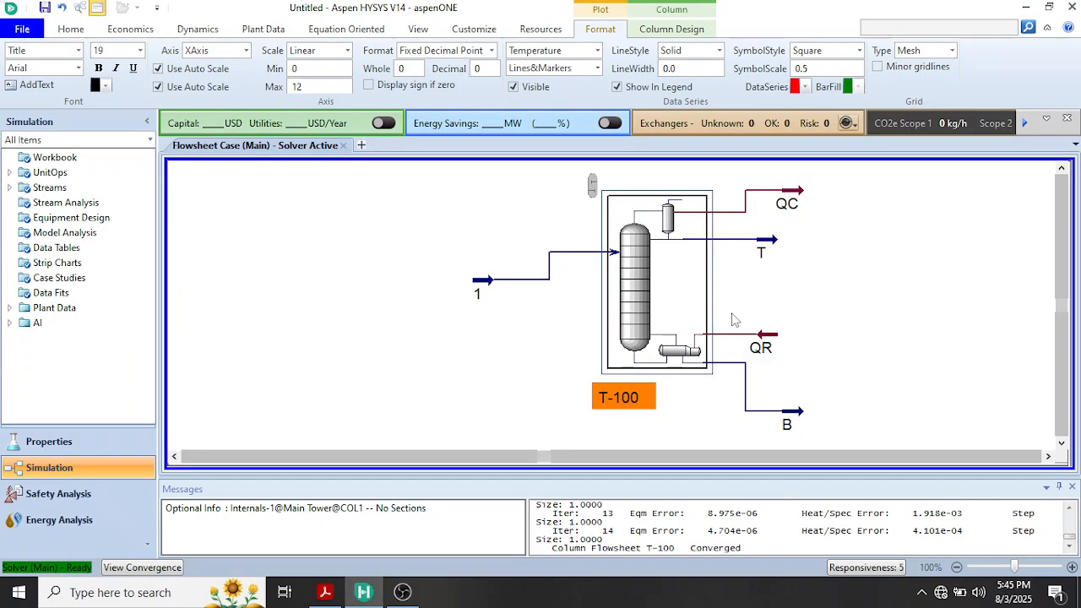
# Check the heat flows of energy streams QC and QR on the flowsheet against the heat duties calculated in the textbook PDF
pyautogui.moveTo(794, 198)
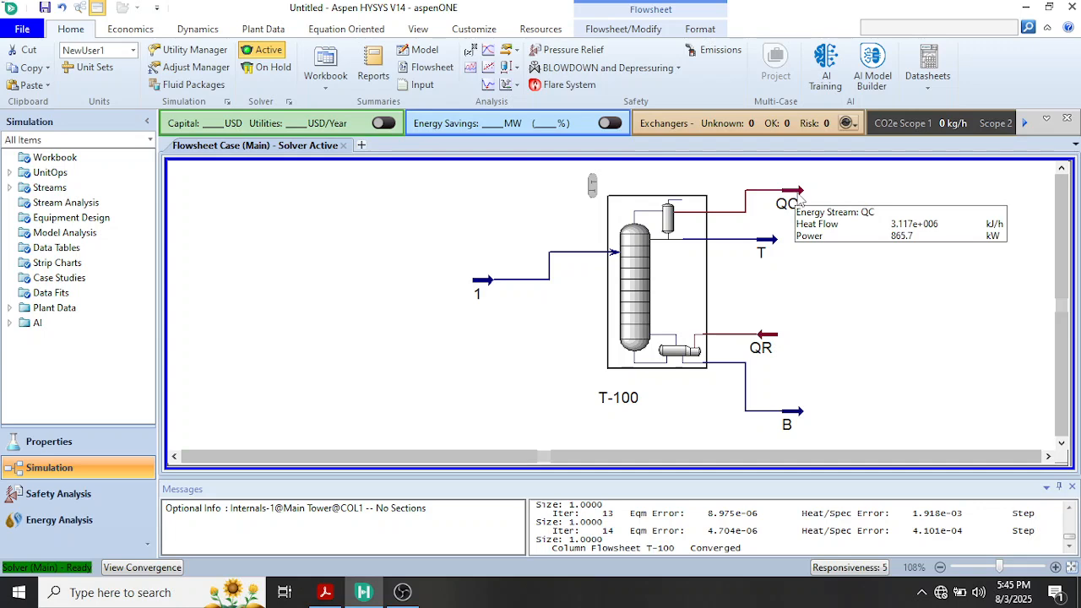
pyautogui.moveTo(336, 596)
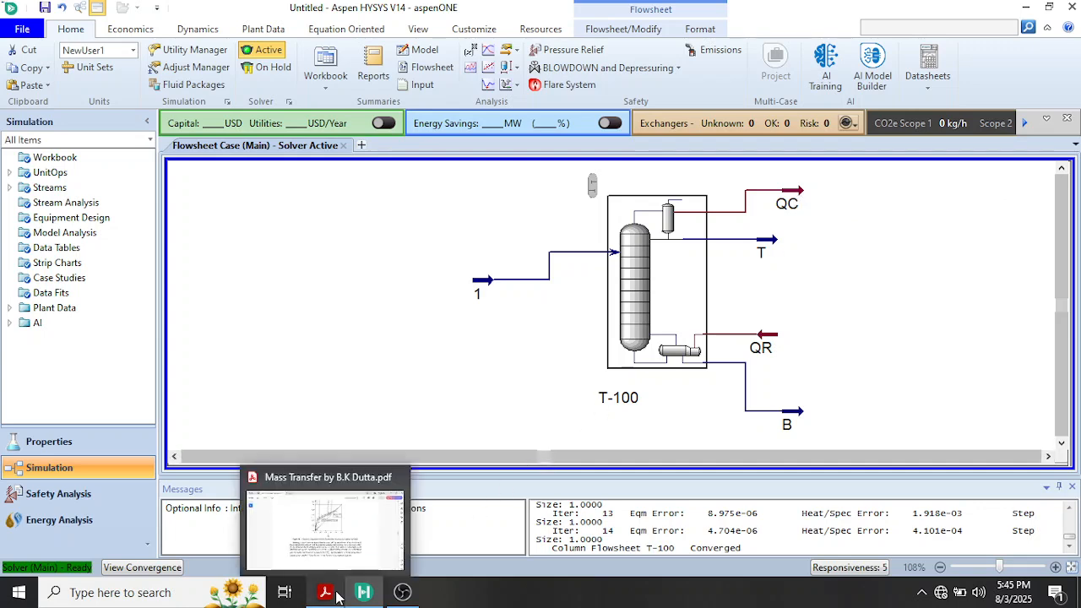
pyautogui.click(393, 524)
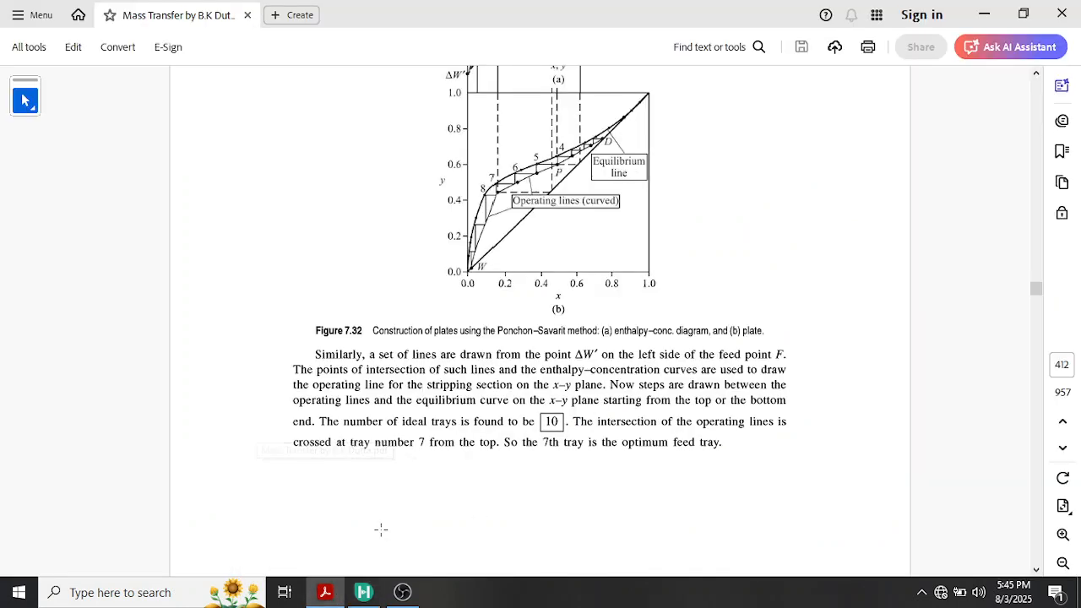
pyautogui.scroll(3, 550, 444)
pyautogui.scroll(-8, 550, 444)
pyautogui.scroll(1, 550, 444)
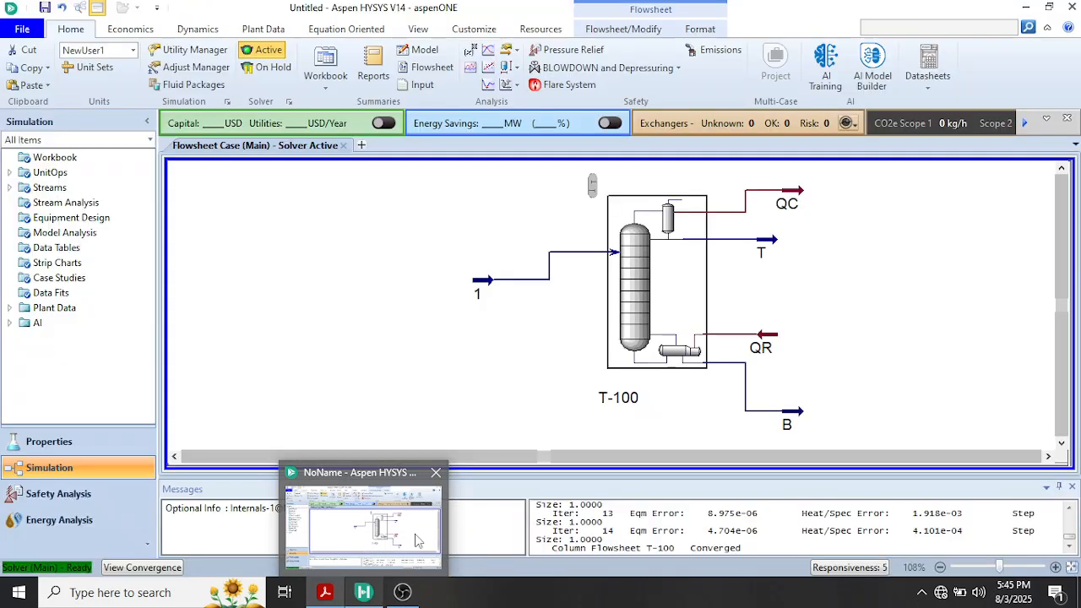
pyautogui.click(363, 523)
pyautogui.moveTo(773, 339)
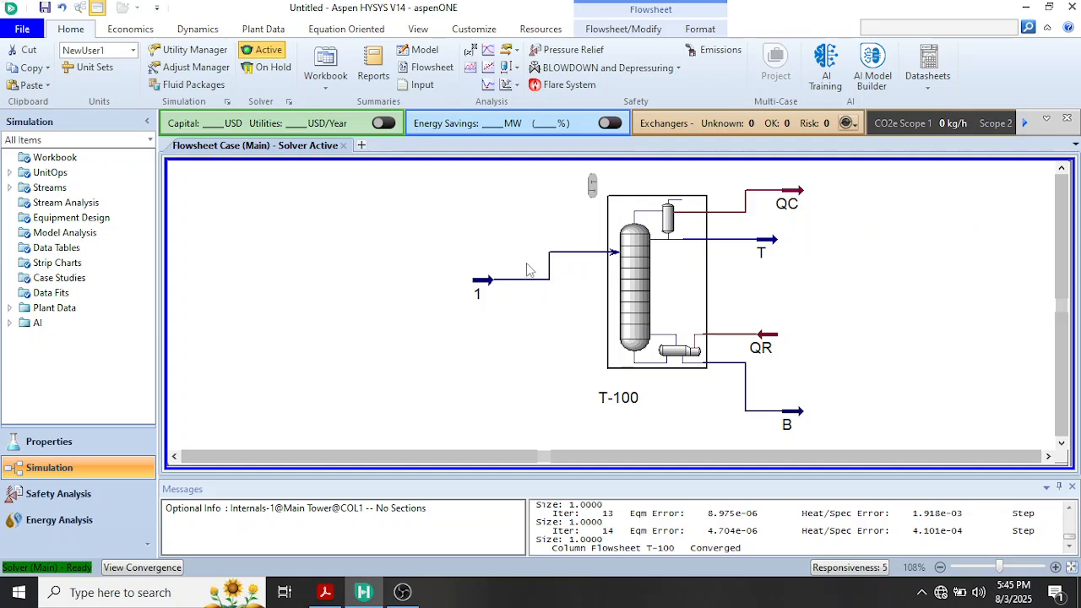
pyautogui.moveTo(803, 212)
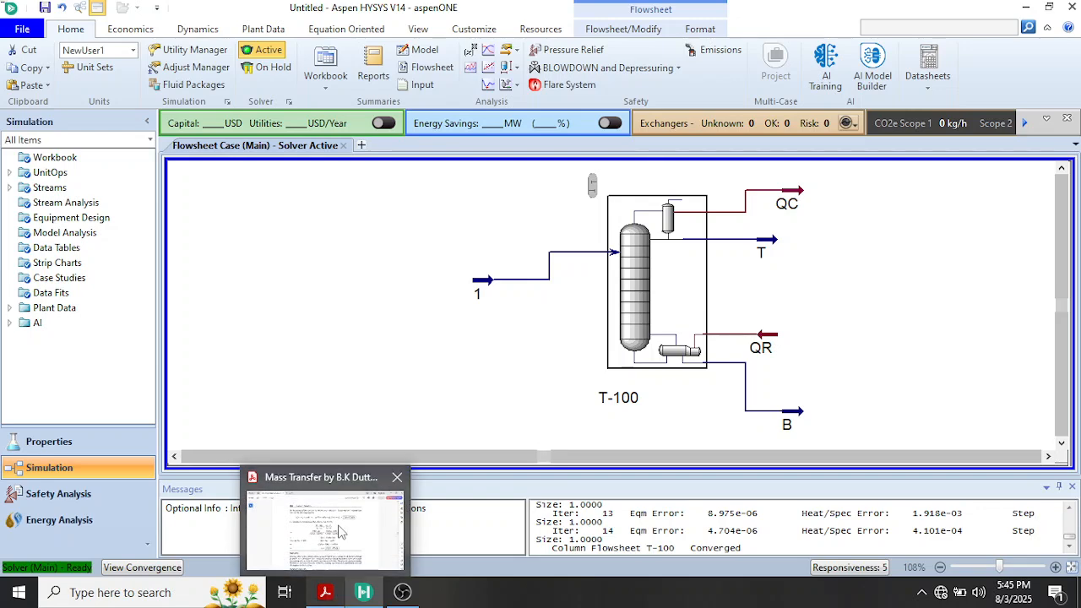
# Review the textbook PDF's Ponchon–Savarit tray construction and its calculation of the condenser and reboiler heat duties
pyautogui.click(326, 596)
pyautogui.scroll(5, 471, 373)
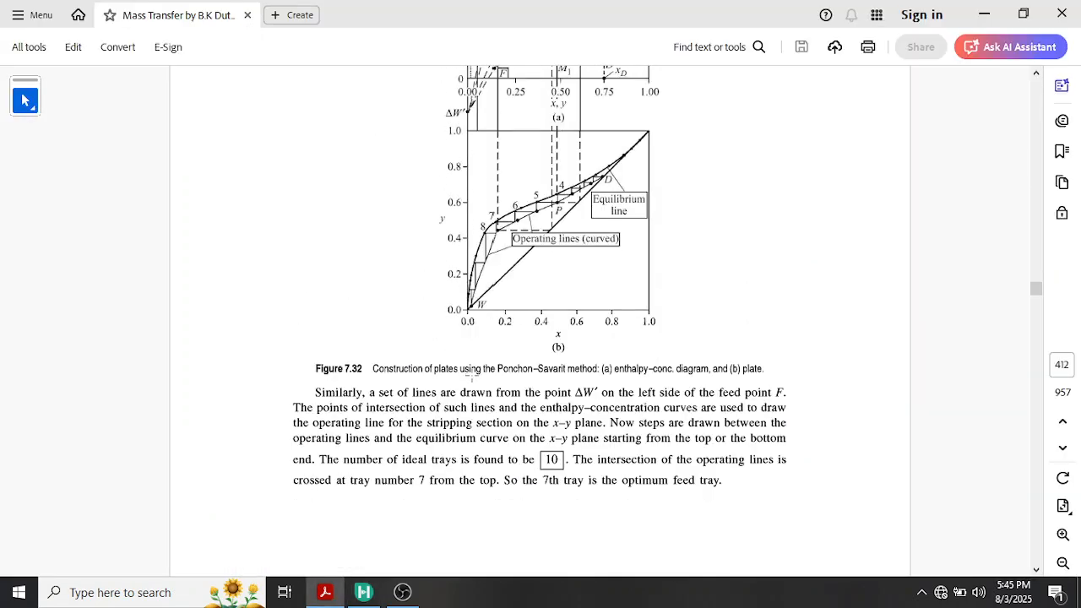
pyautogui.scroll(5, 471, 375)
pyautogui.scroll(-2, 473, 366)
pyautogui.scroll(-5, 471, 367)
pyautogui.scroll(-6, 471, 363)
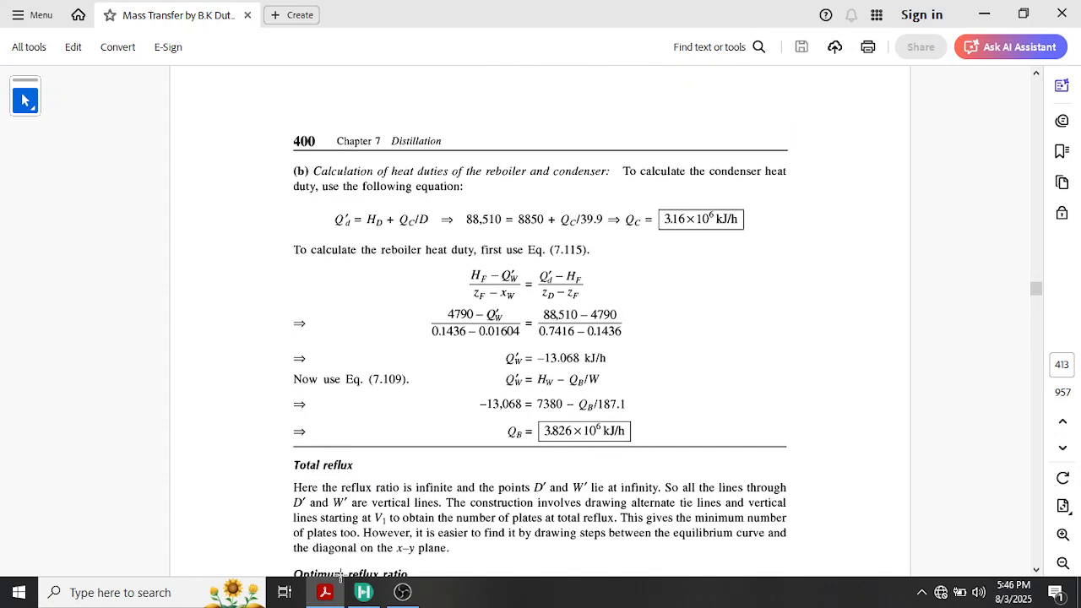
pyautogui.moveTo(367, 594)
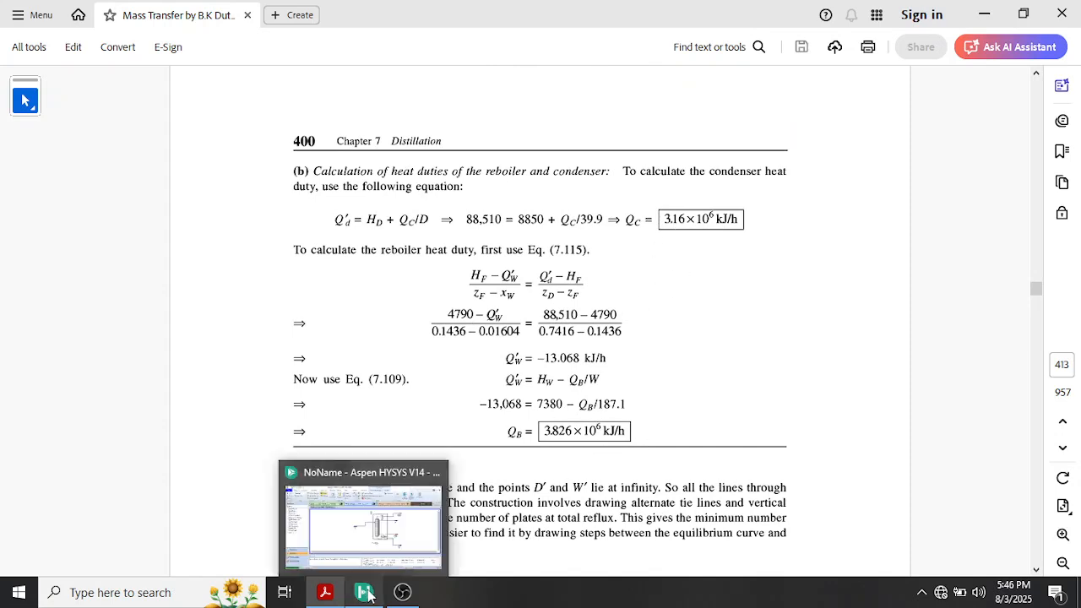
# Switch back to Aspen HYSYS and add a first case study to the simulation
pyautogui.click(403, 538)
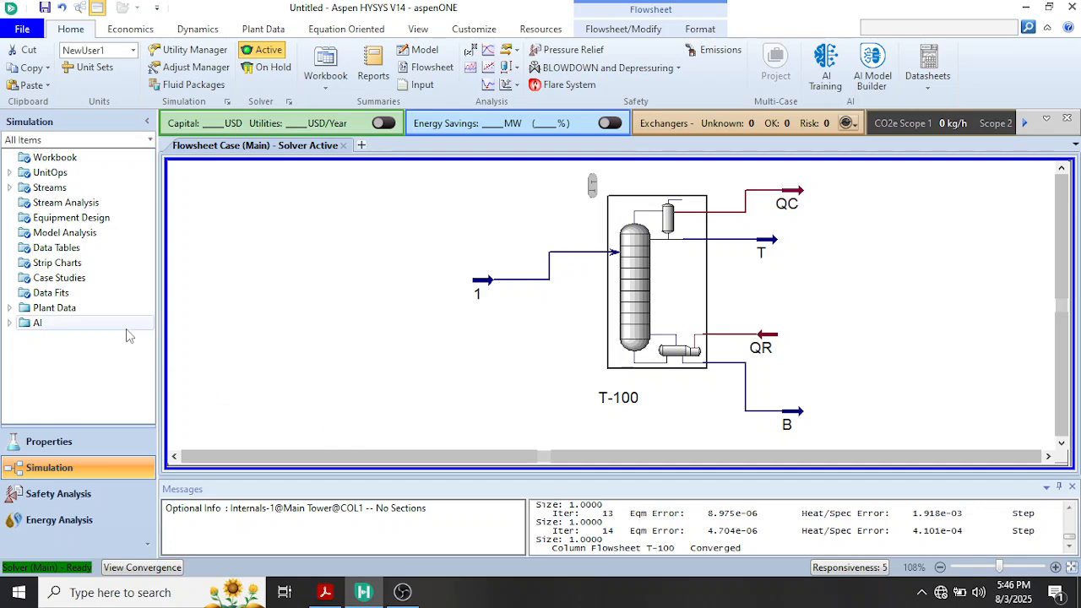
pyautogui.click(44, 284)
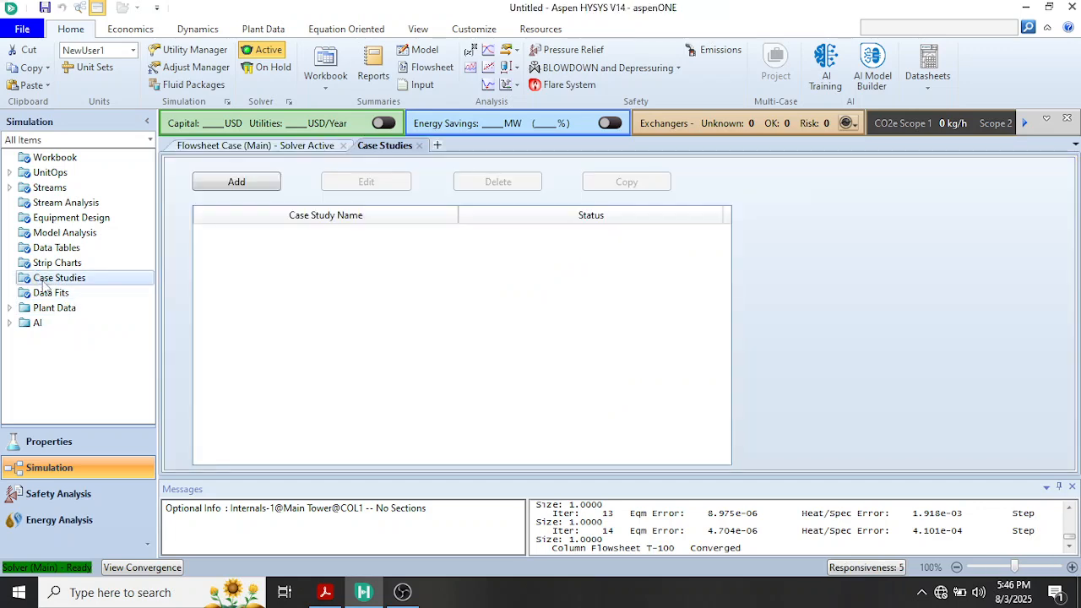
pyautogui.click(233, 181)
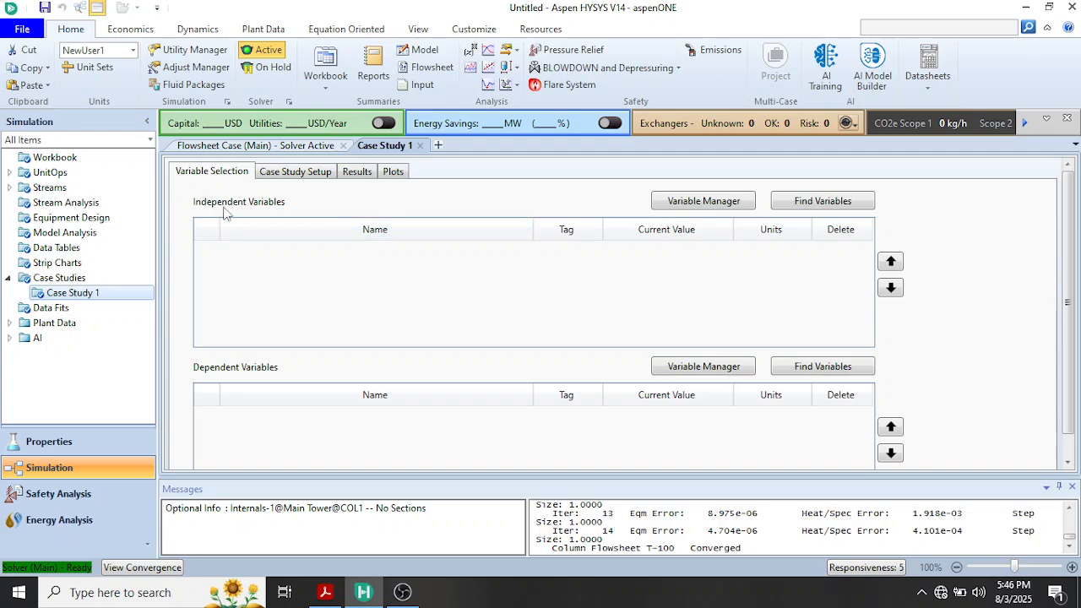
# Add the Temperature of feed stream 1 as the case study's independent variable
pyautogui.click(806, 203)
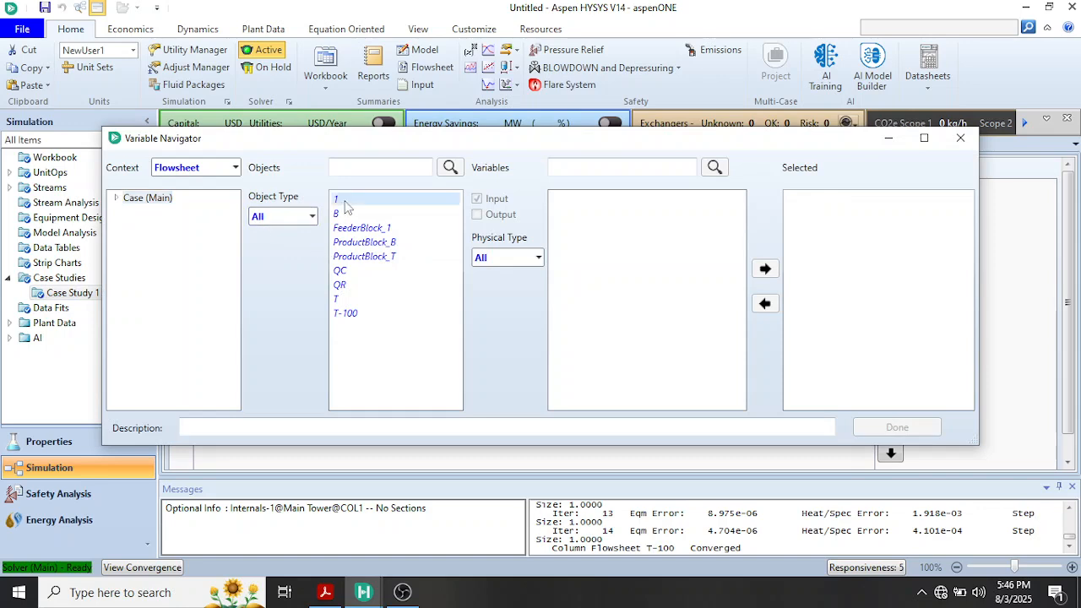
pyautogui.click(342, 201)
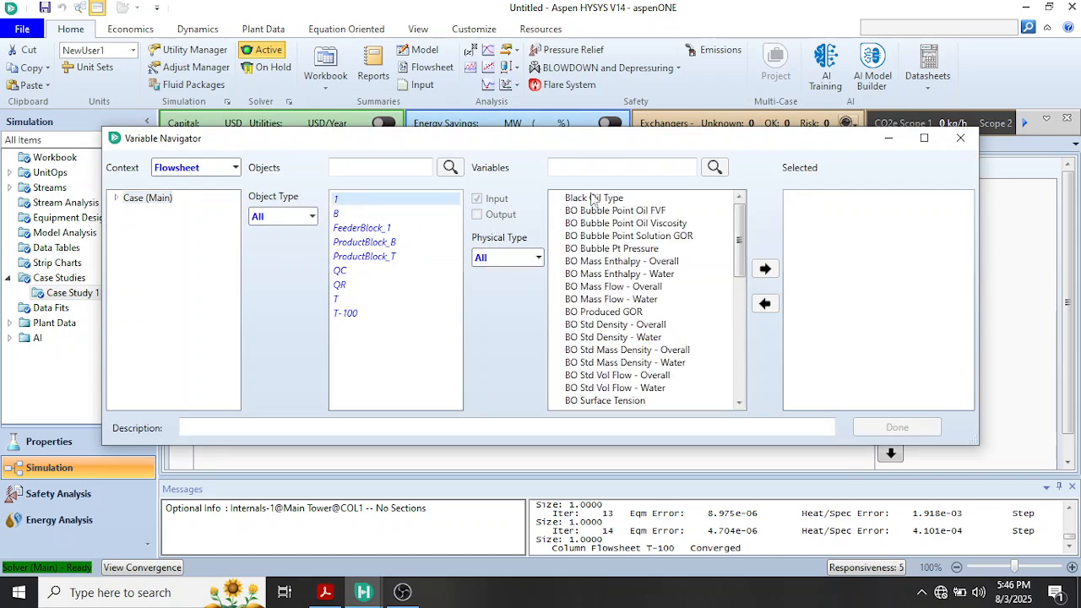
pyautogui.click(588, 171)
pyautogui.write('TEM')
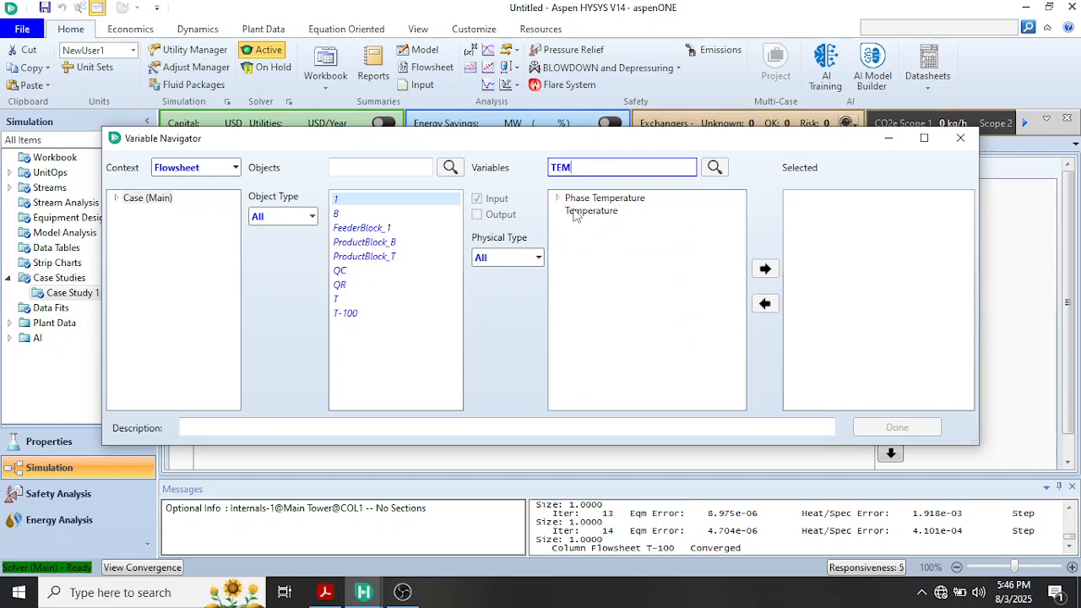
pyautogui.click(573, 212)
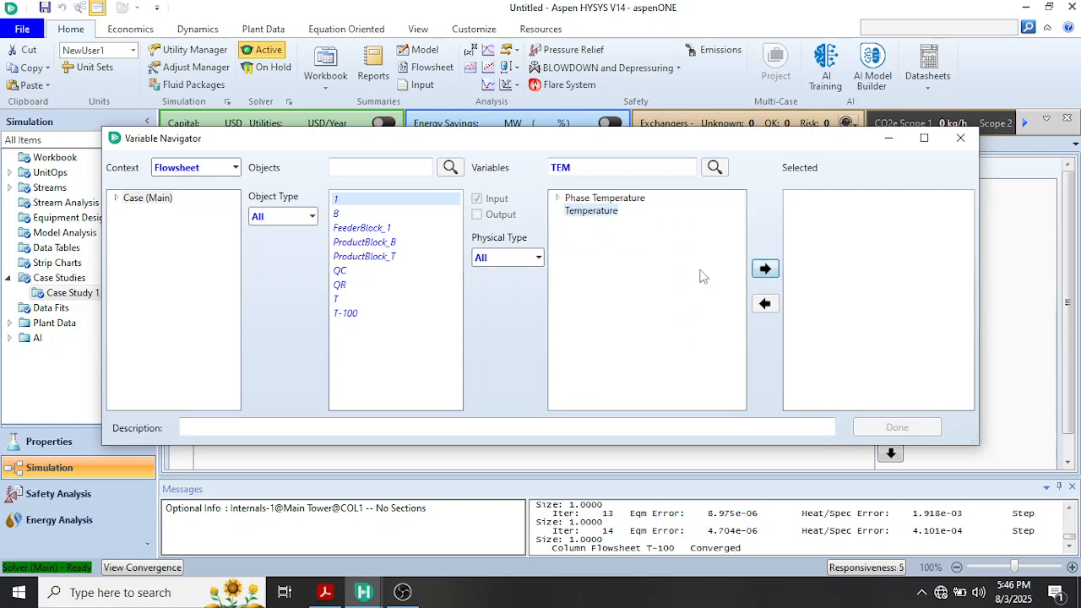
pyautogui.click(764, 271)
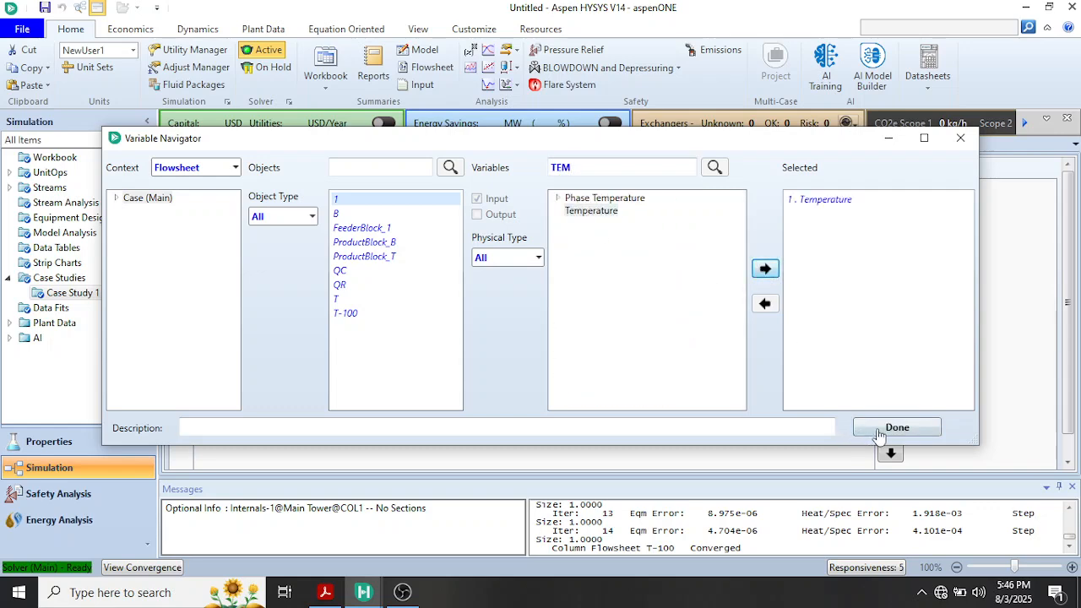
pyautogui.click(882, 428)
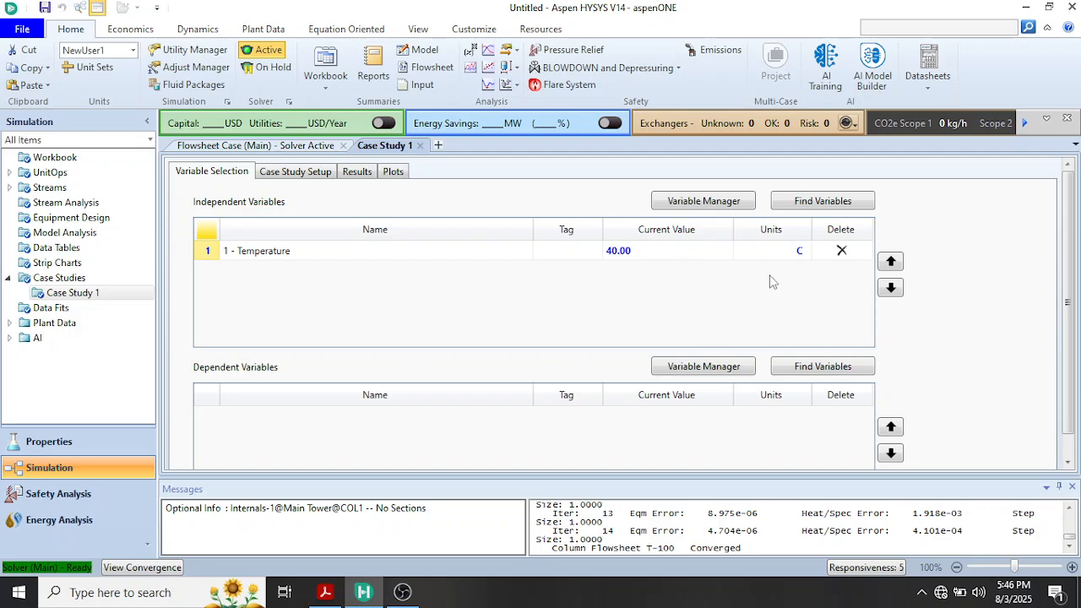
# Add stream B's Master Comp Mass Frac for Ethanol as the case study's dependent variable
pyautogui.click(817, 366)
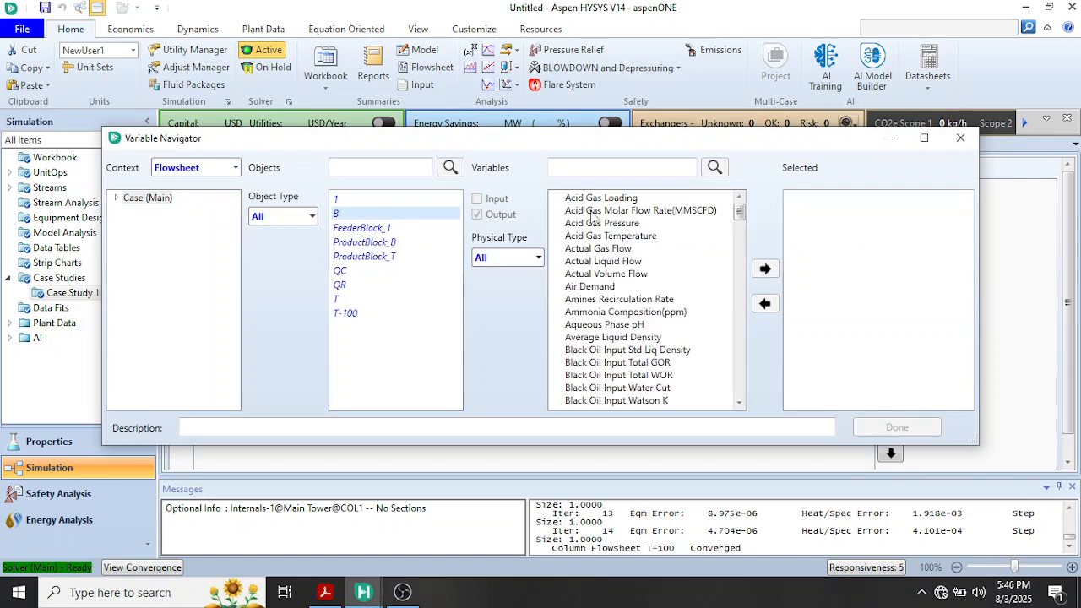
pyautogui.click(574, 167)
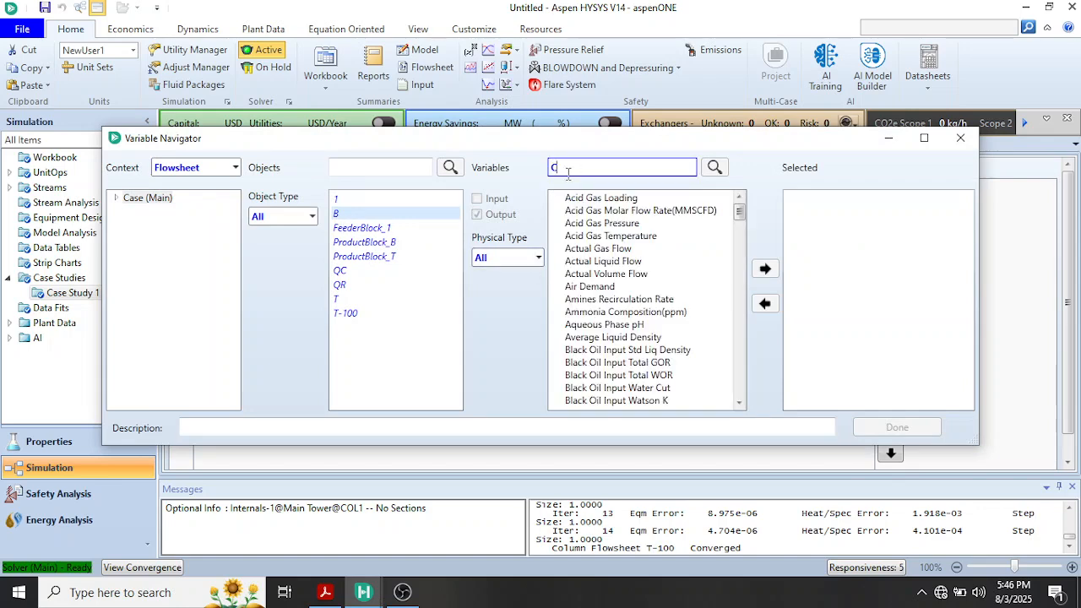
pyautogui.write('COM')
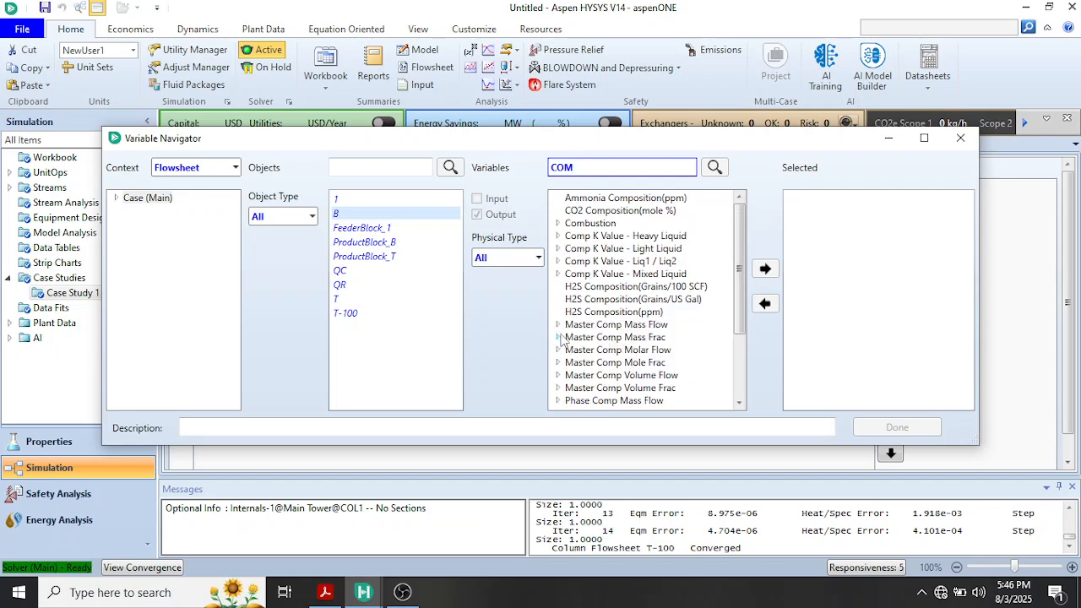
pyautogui.click(557, 337)
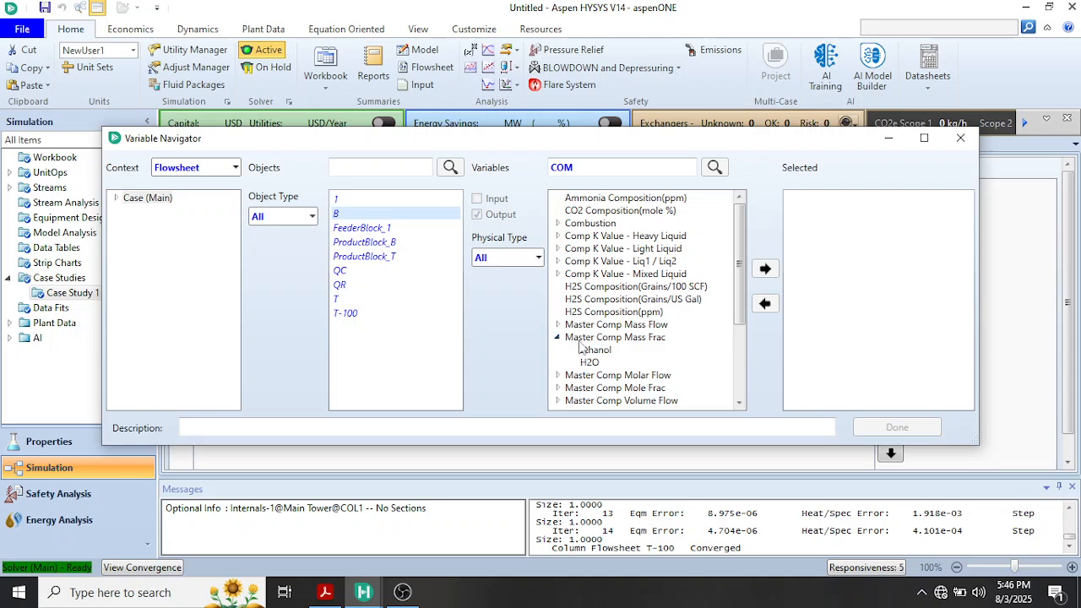
pyautogui.click(594, 352)
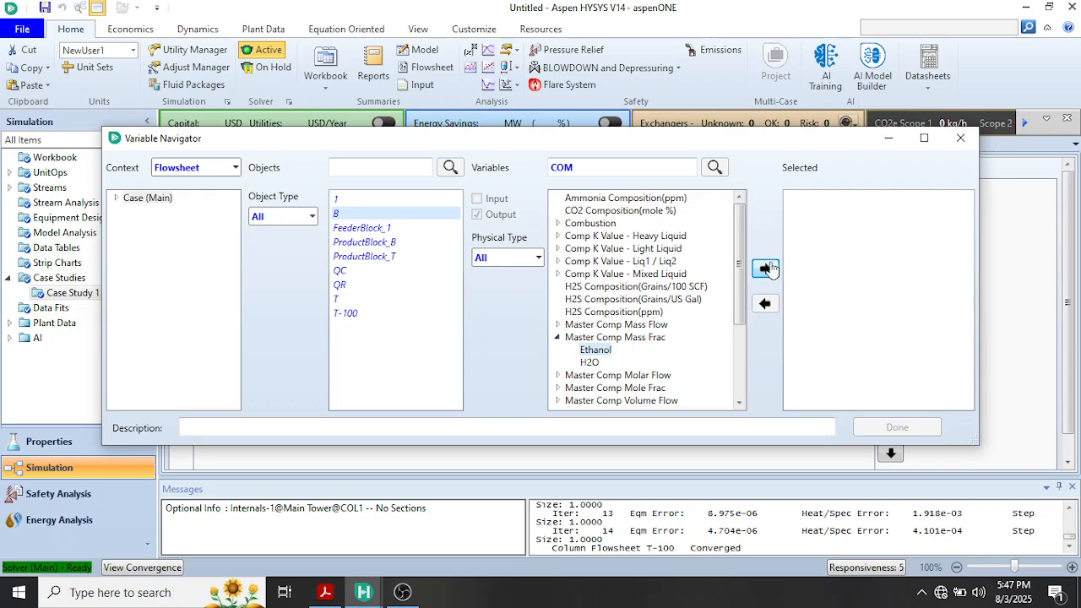
pyautogui.click(765, 269)
pyautogui.click(888, 426)
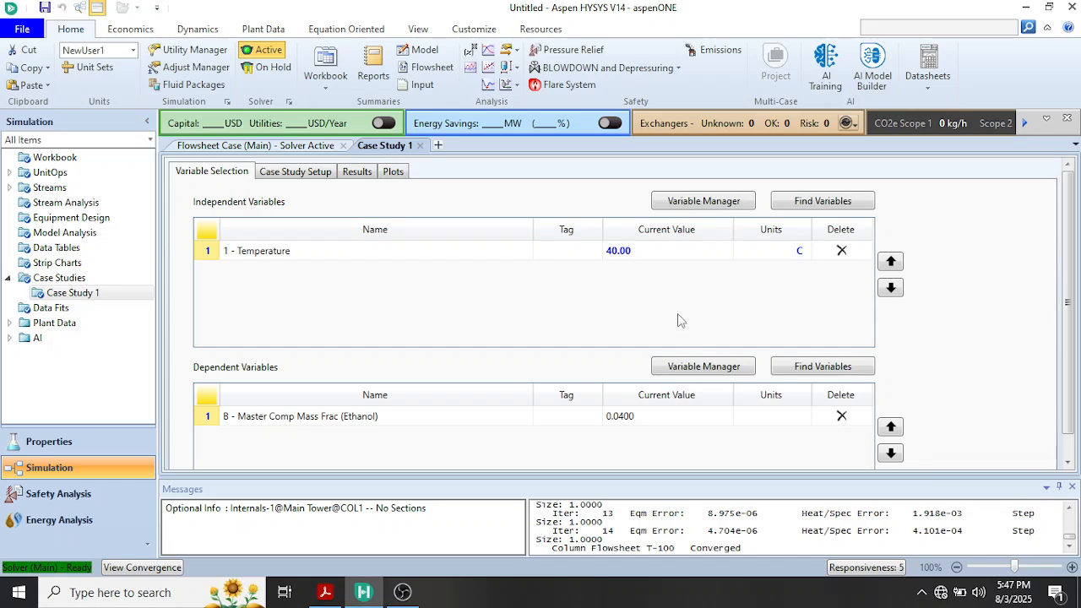
# Set up the case study to vary stream 1's temperature from 20 to 45 C with a step size of 5 C
pyautogui.click(296, 172)
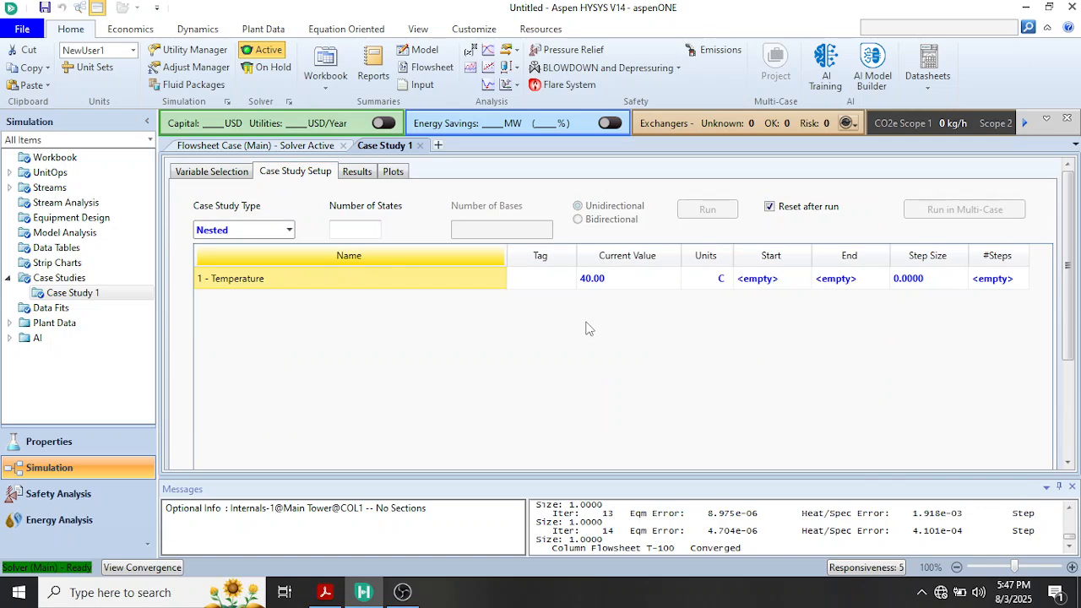
pyautogui.click(771, 283)
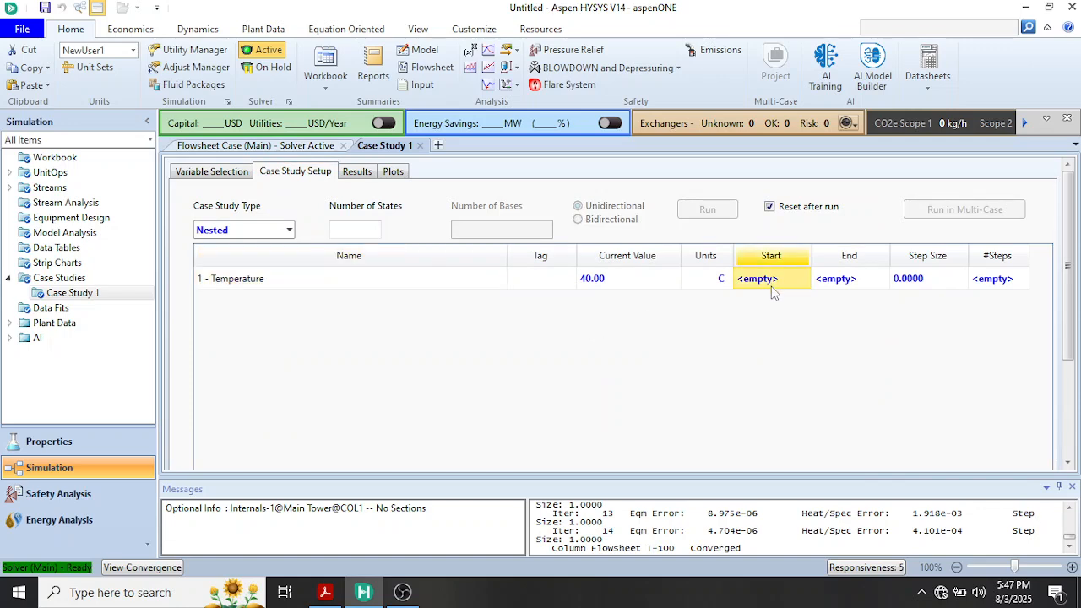
pyautogui.write('20')
pyautogui.press('Return')
pyautogui.click(831, 287)
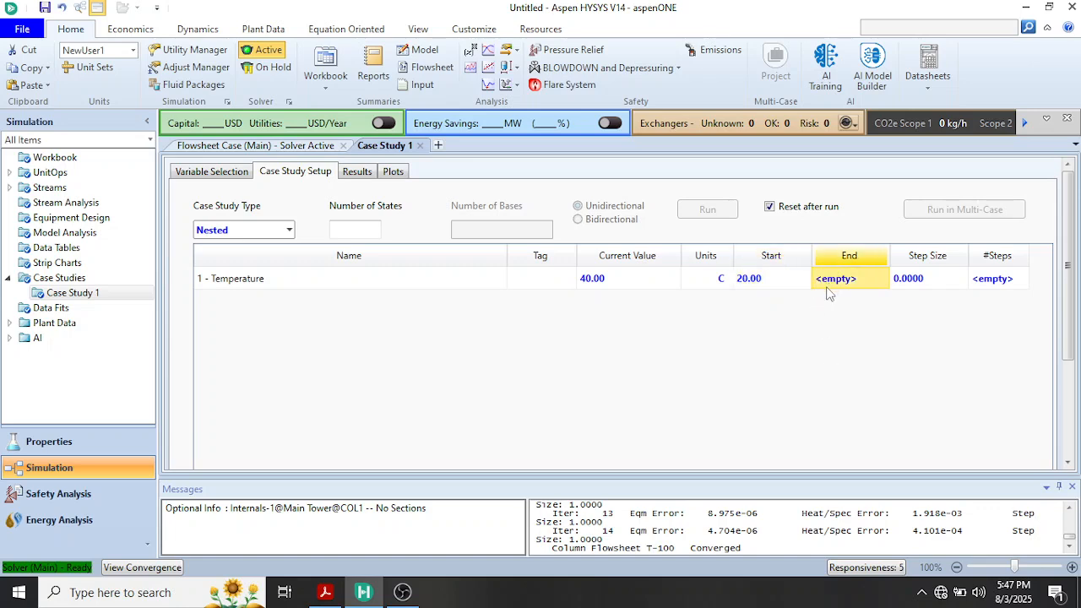
pyautogui.write('45')
pyautogui.press('Return')
pyautogui.moveTo(754, 291)
pyautogui.moveTo(832, 287)
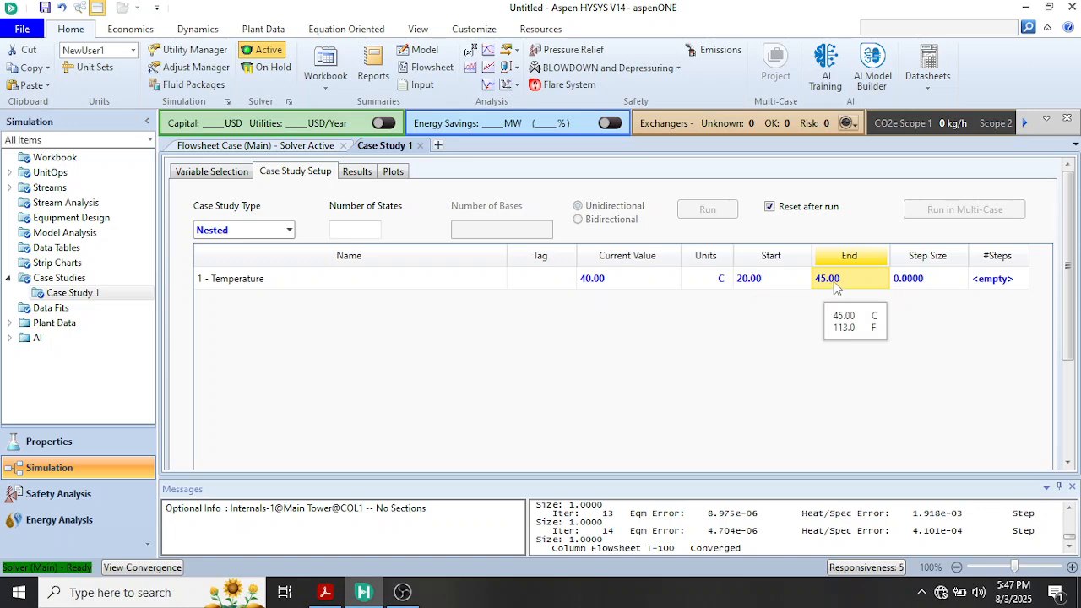
pyautogui.click(912, 286)
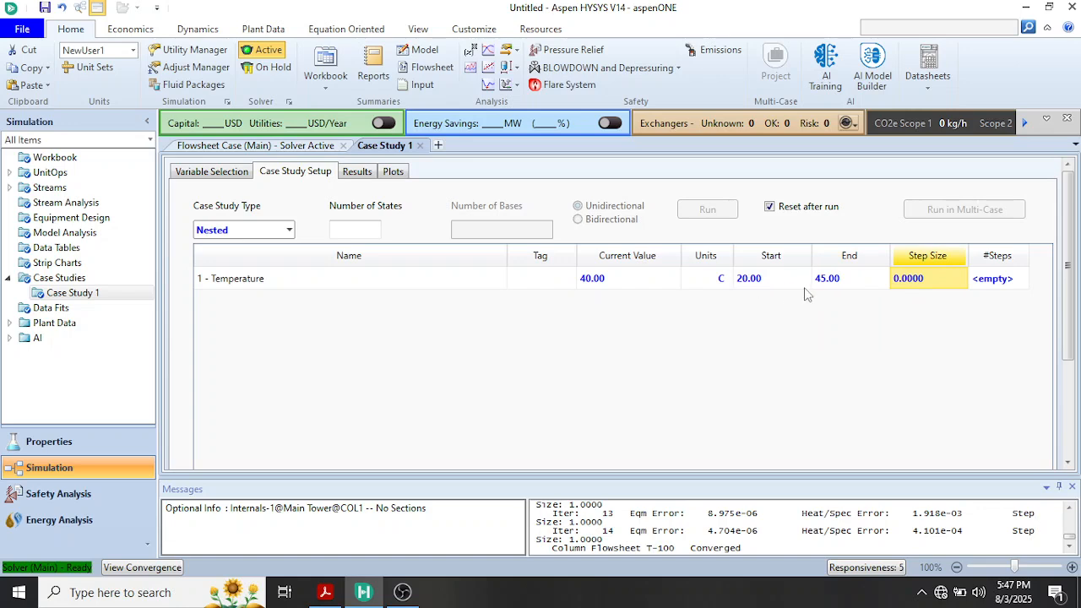
pyautogui.moveTo(794, 280)
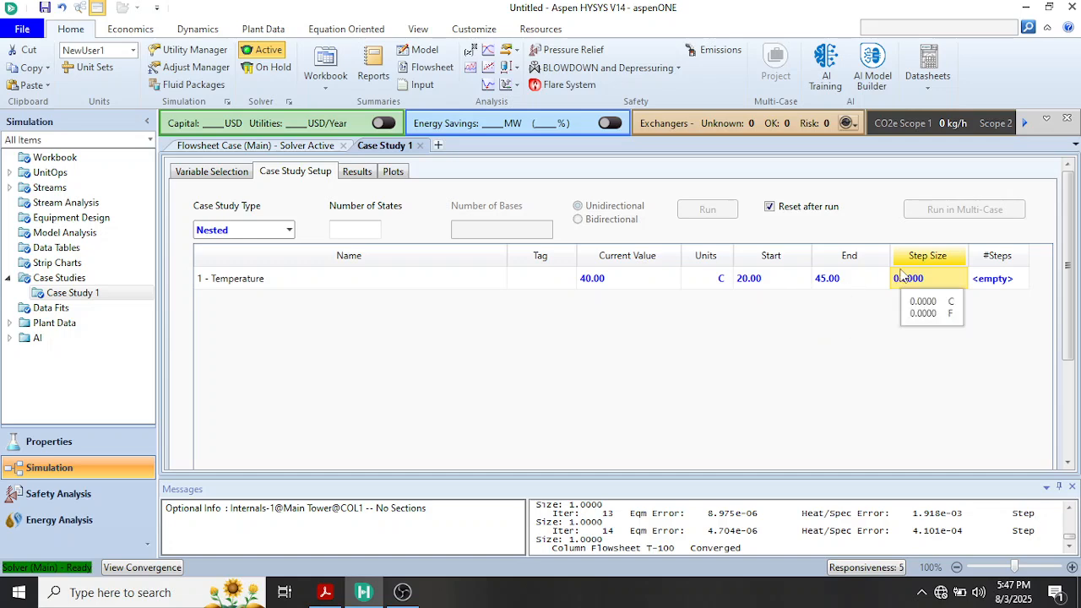
pyautogui.write('5')
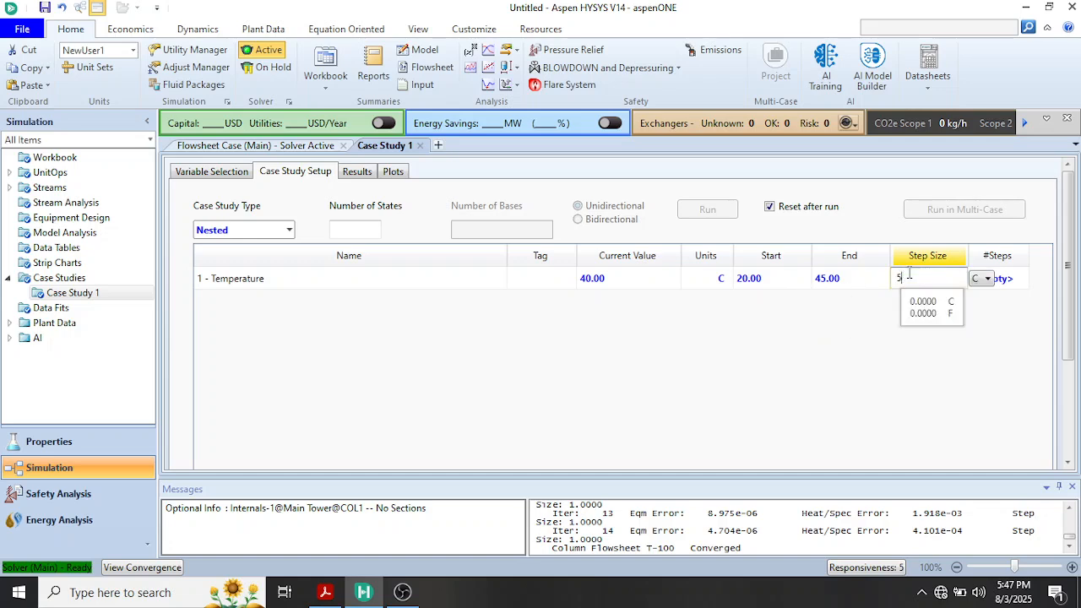
pyautogui.press('Tab')
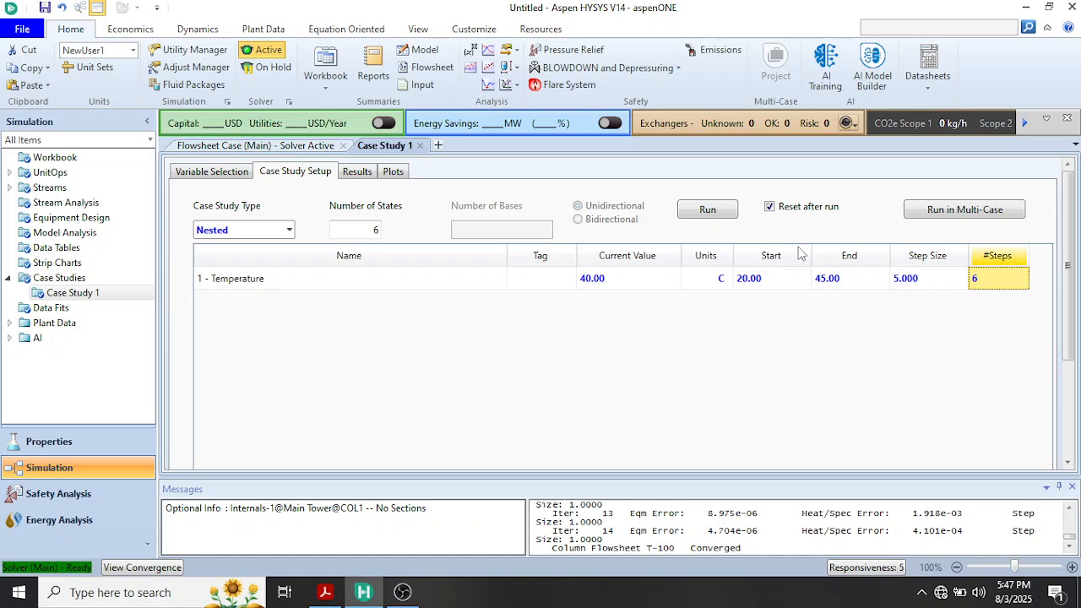
# Run the case study, review its results table, and open its plot
pyautogui.click(713, 210)
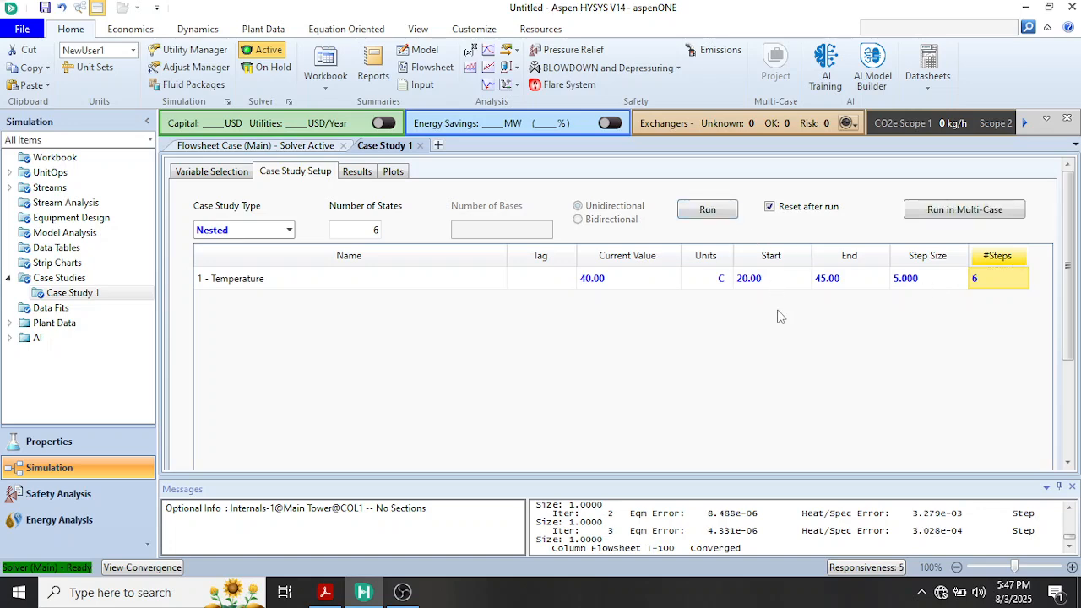
pyautogui.click(355, 171)
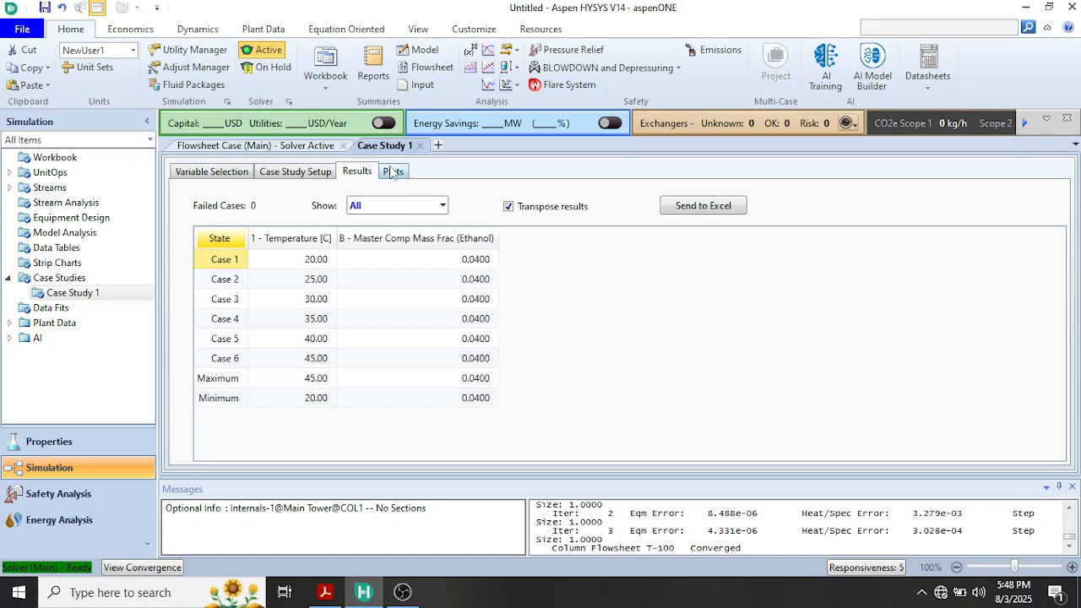
pyautogui.click(393, 172)
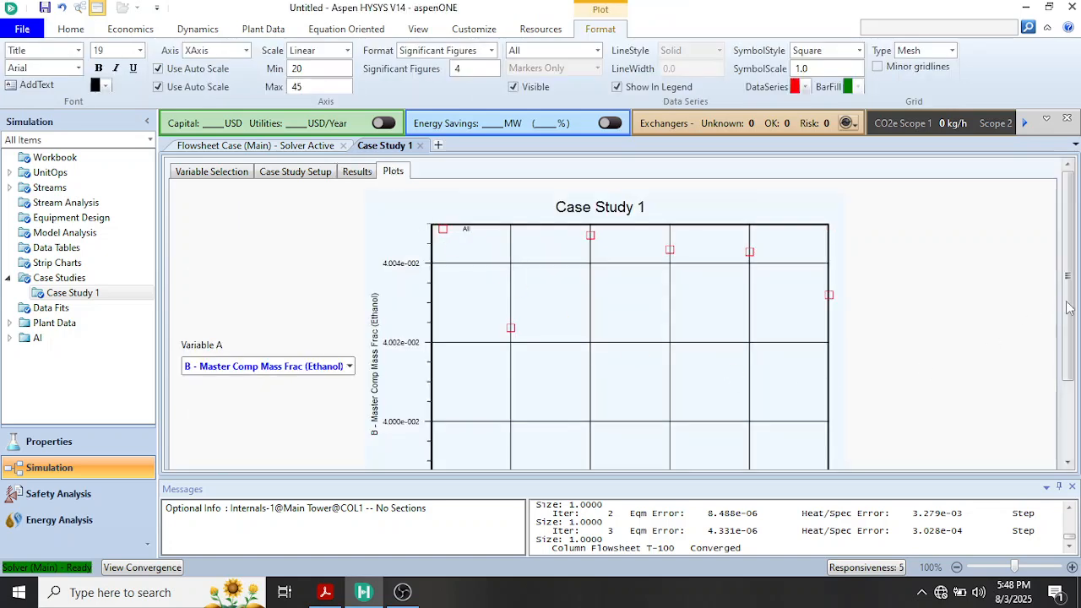
# Set the plot's base case to Case 1 and examine stream B's ethanol mass fraction against stream 1's temperature
pyautogui.moveTo(1068, 306); pyautogui.dragTo(1066, 383)
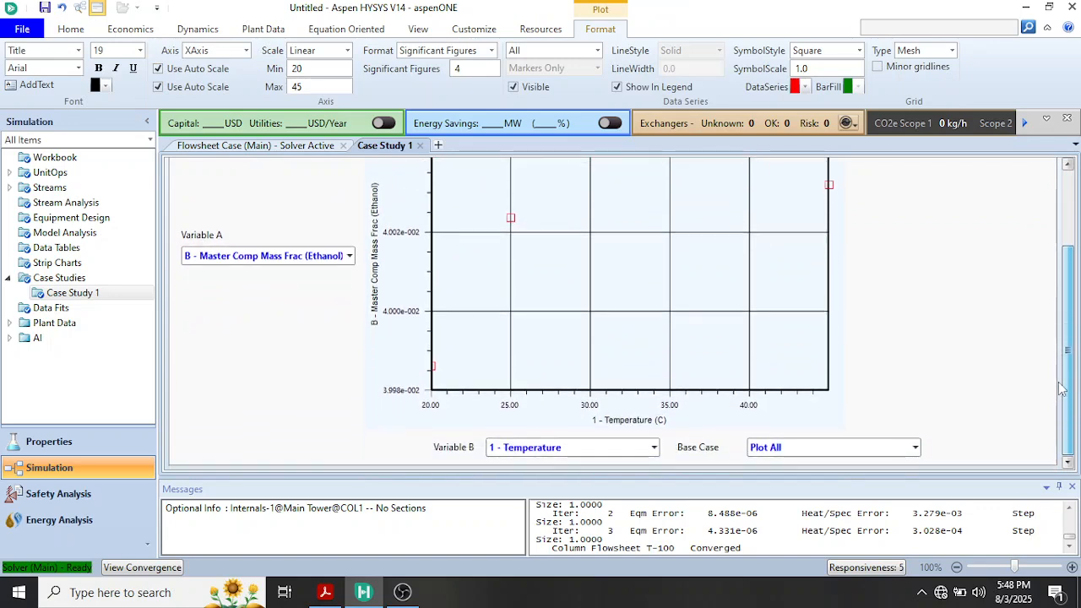
pyautogui.click(914, 448)
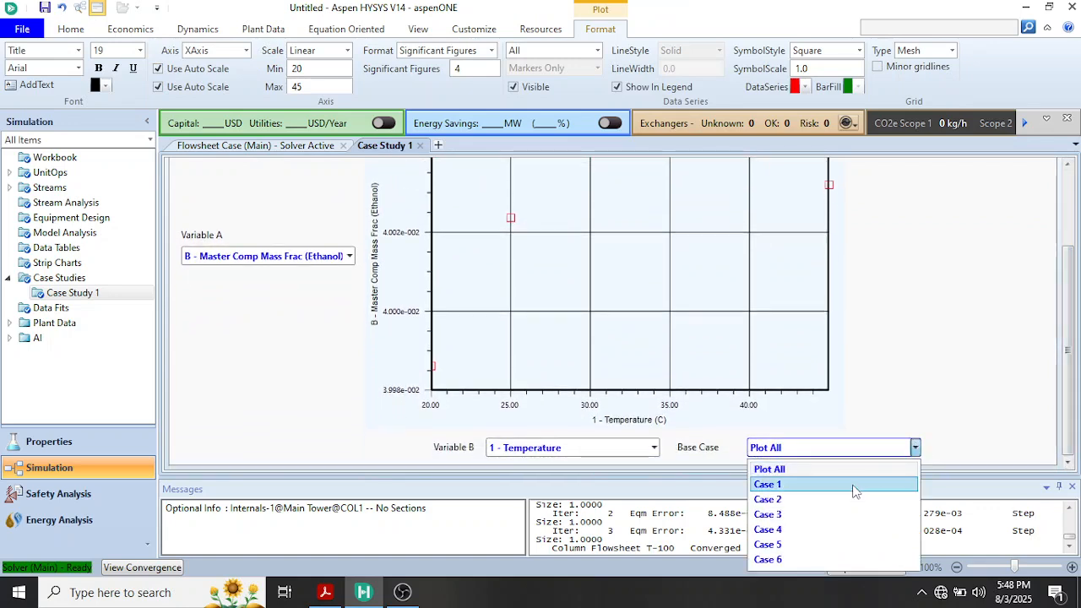
pyautogui.click(854, 486)
pyautogui.moveTo(1067, 428); pyautogui.dragTo(1066, 397)
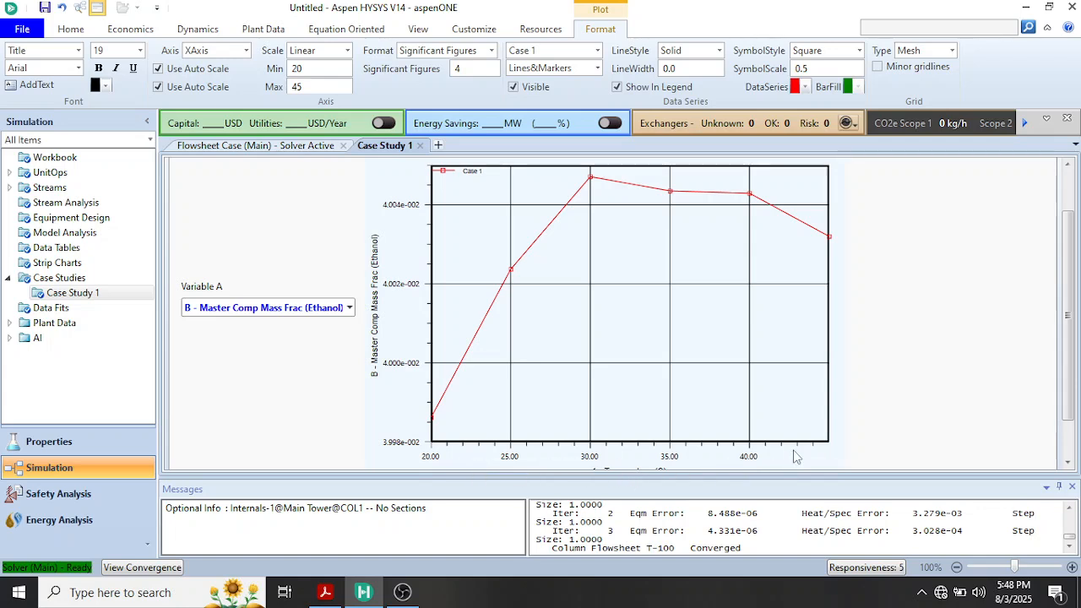
pyautogui.moveTo(1068, 391)
pyautogui.mouseDown()
pyautogui.moveTo(1067, 402)
pyautogui.moveTo(1063, 381)
pyautogui.mouseUp()
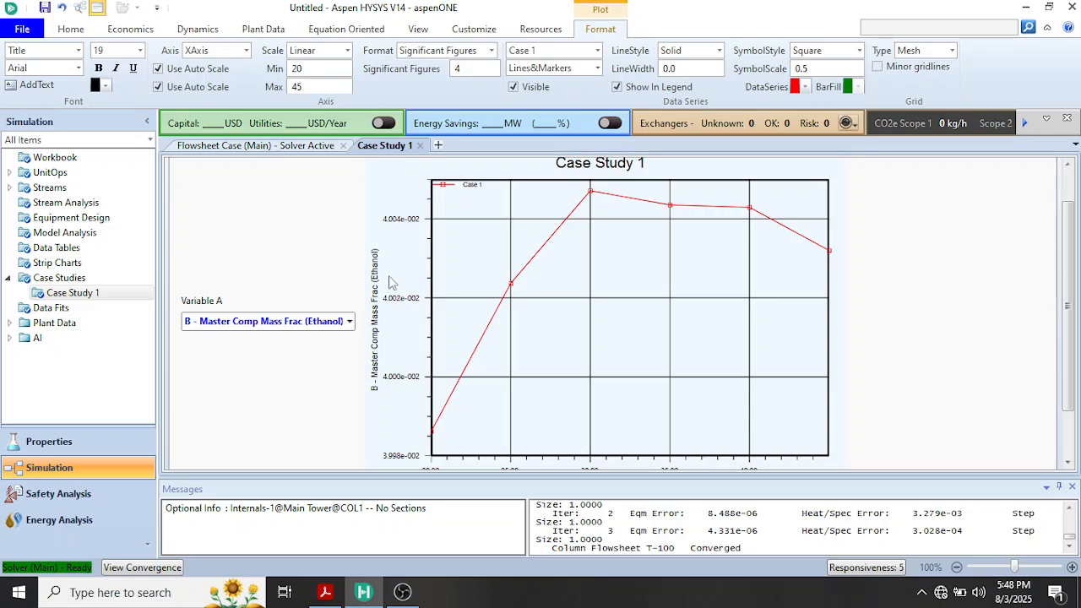
pyautogui.moveTo(445, 404)
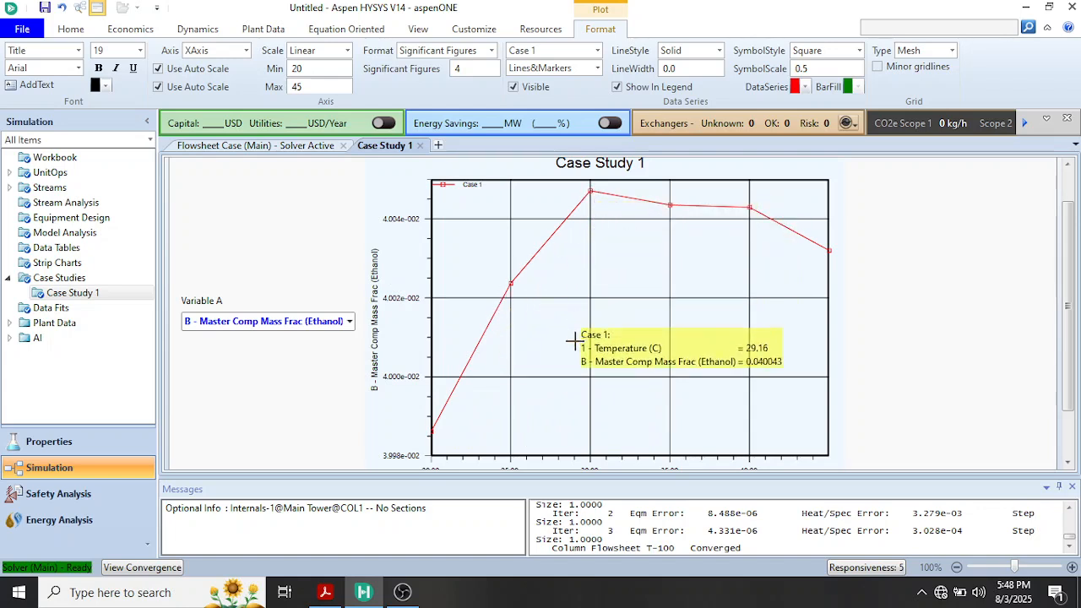
pyautogui.moveTo(592, 191)
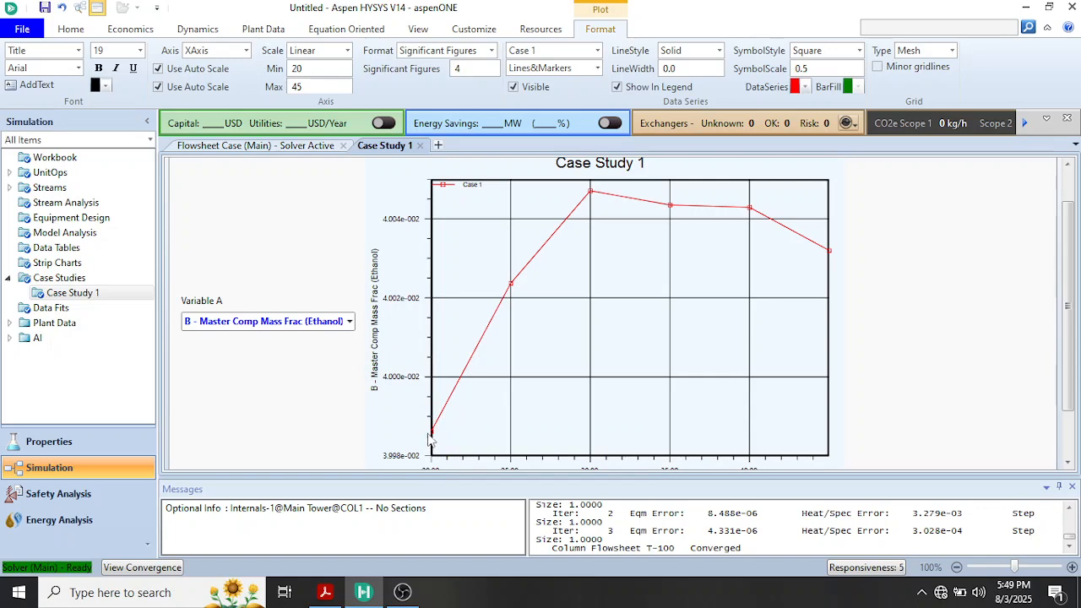
pyautogui.moveTo(429, 432)
pyautogui.moveTo(764, 231)
# Return to the list of case studies and add a second case study
pyautogui.doubleClick(72, 278)
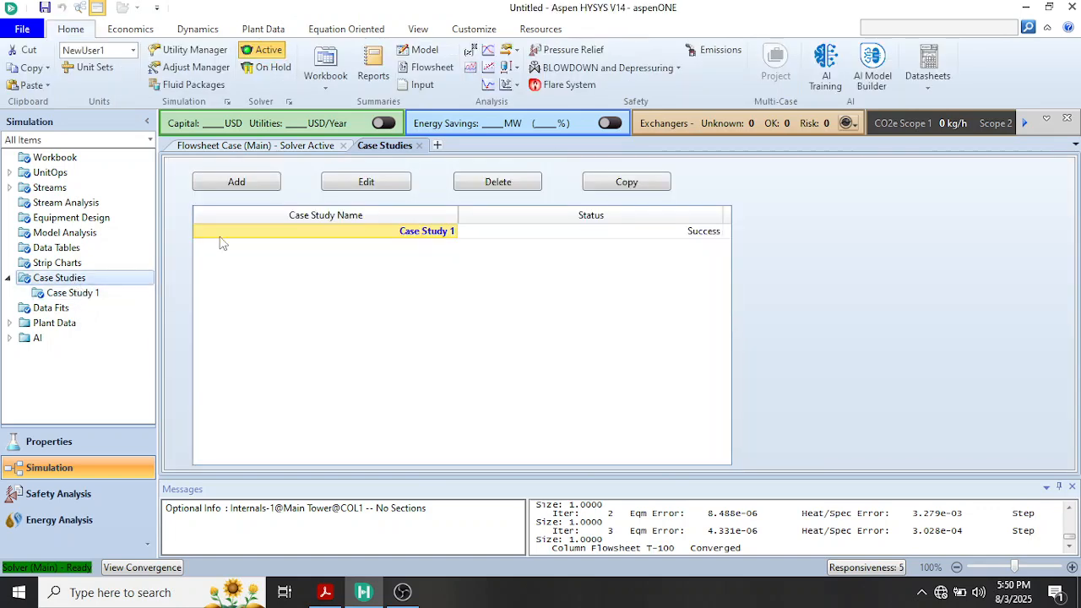
pyautogui.click(235, 184)
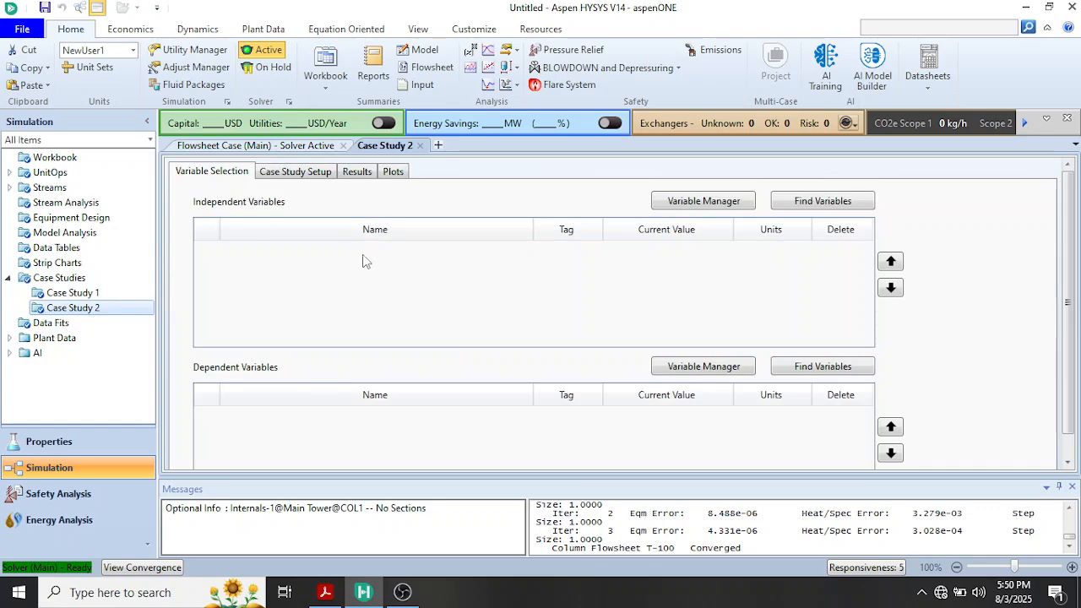
# Add column T-100's Diameter_1 as the independent variable of Case Study 2
pyautogui.click(806, 203)
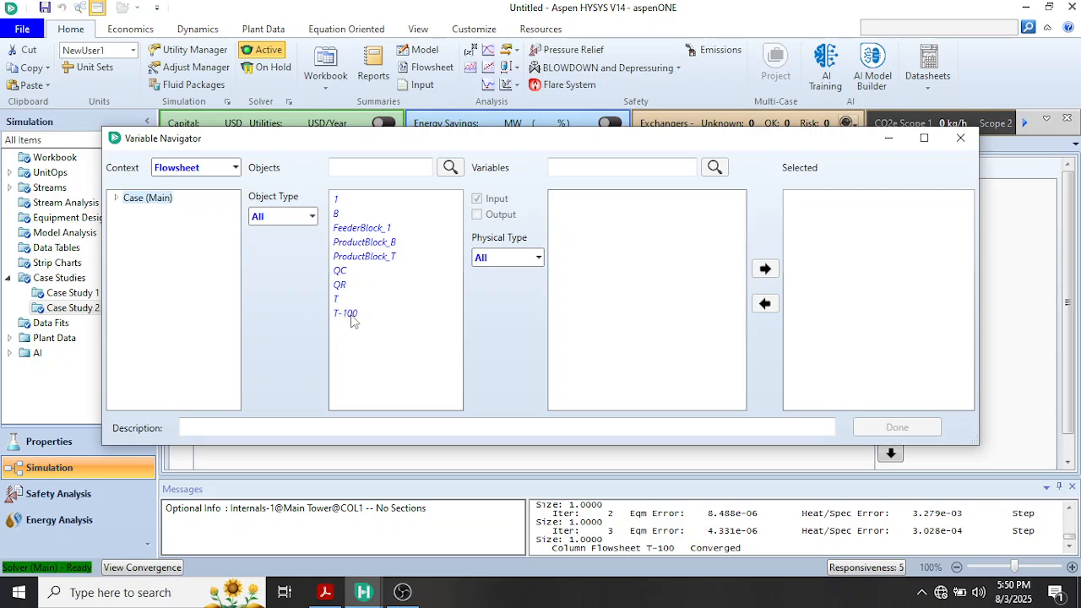
pyautogui.click(347, 314)
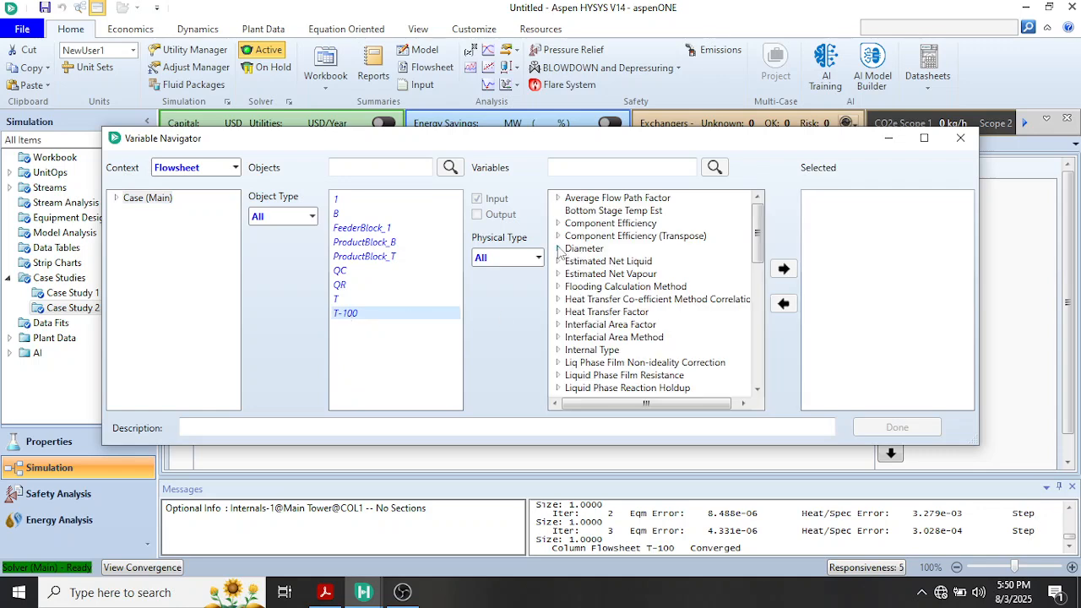
pyautogui.click(558, 249)
pyautogui.click(605, 262)
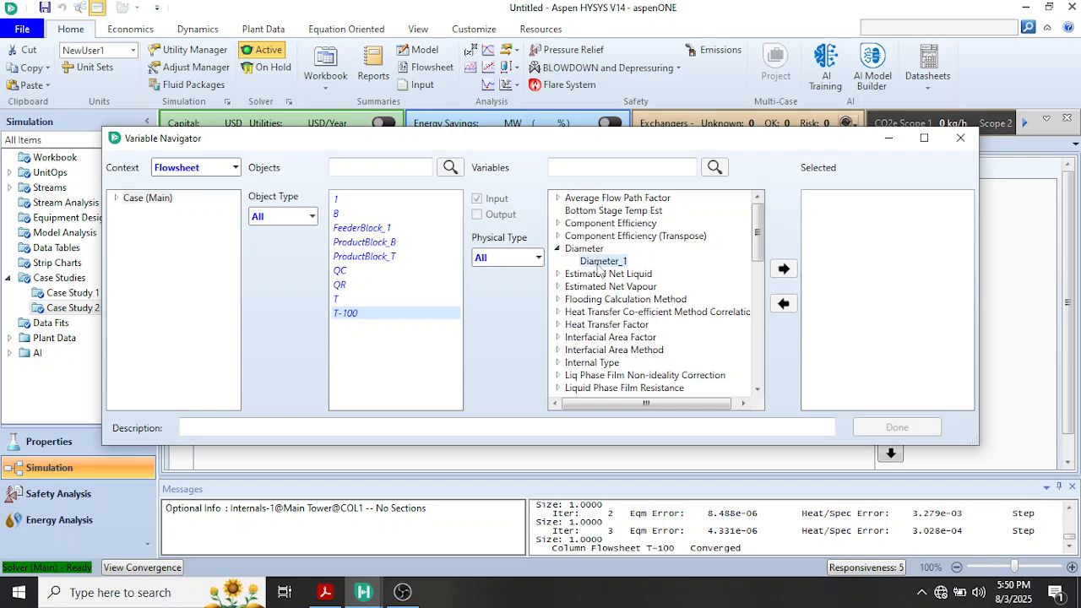
pyautogui.click(785, 269)
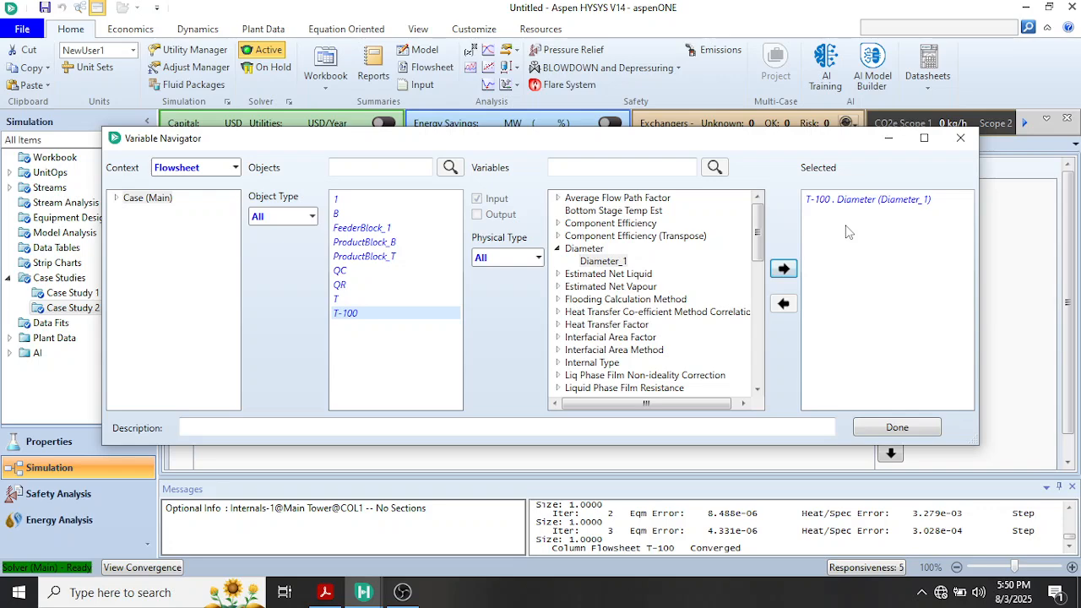
pyautogui.click(895, 427)
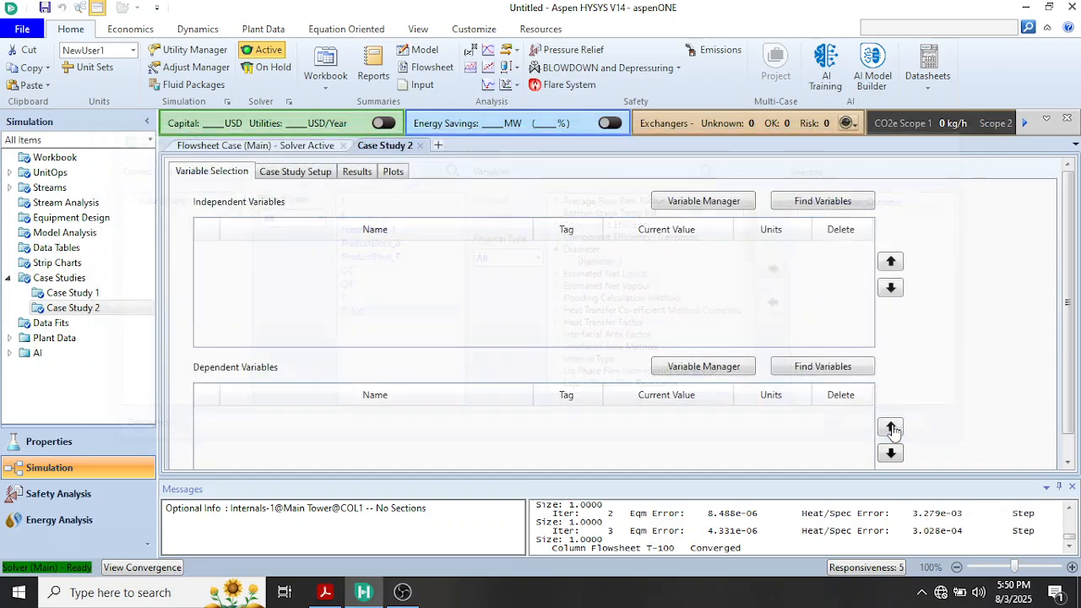
# Add stream T's Master Comp Mass Frac for Ethanol as the dependent variable of Case Study 2
pyautogui.click(817, 368)
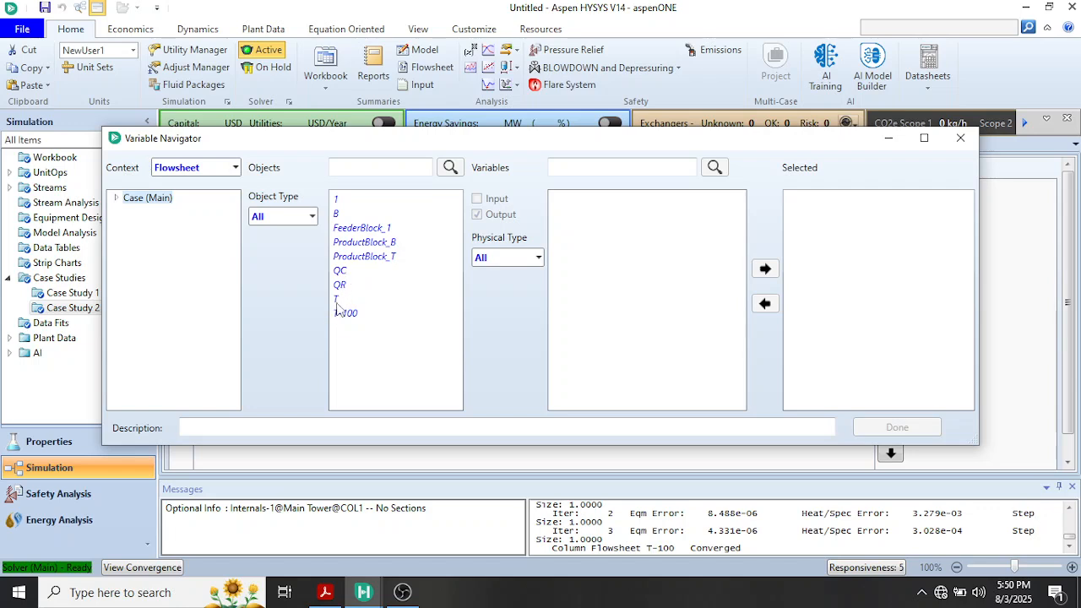
pyautogui.click(336, 302)
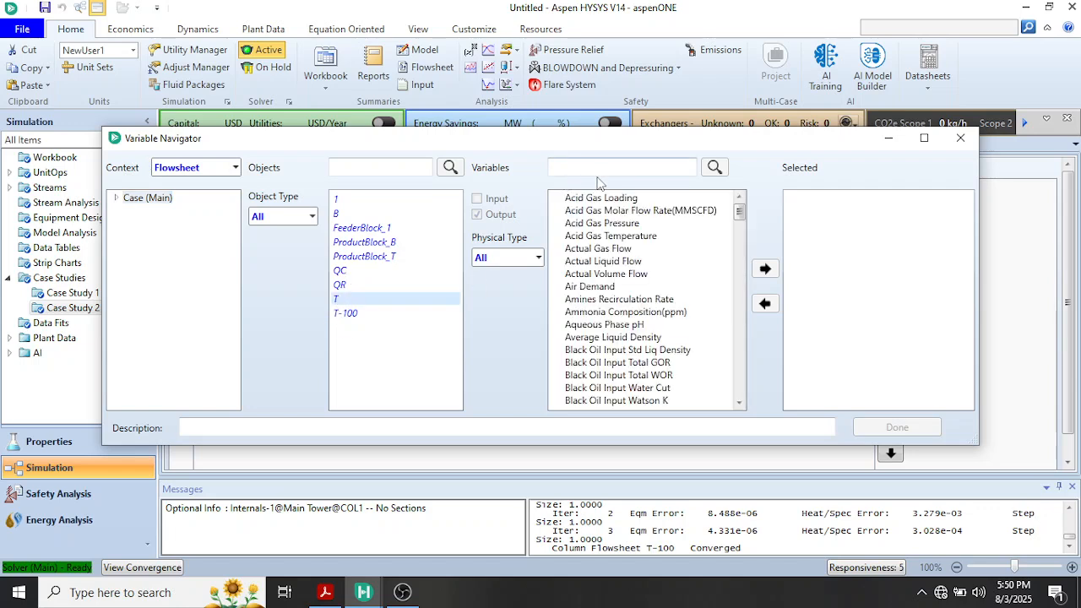
pyautogui.click(586, 168)
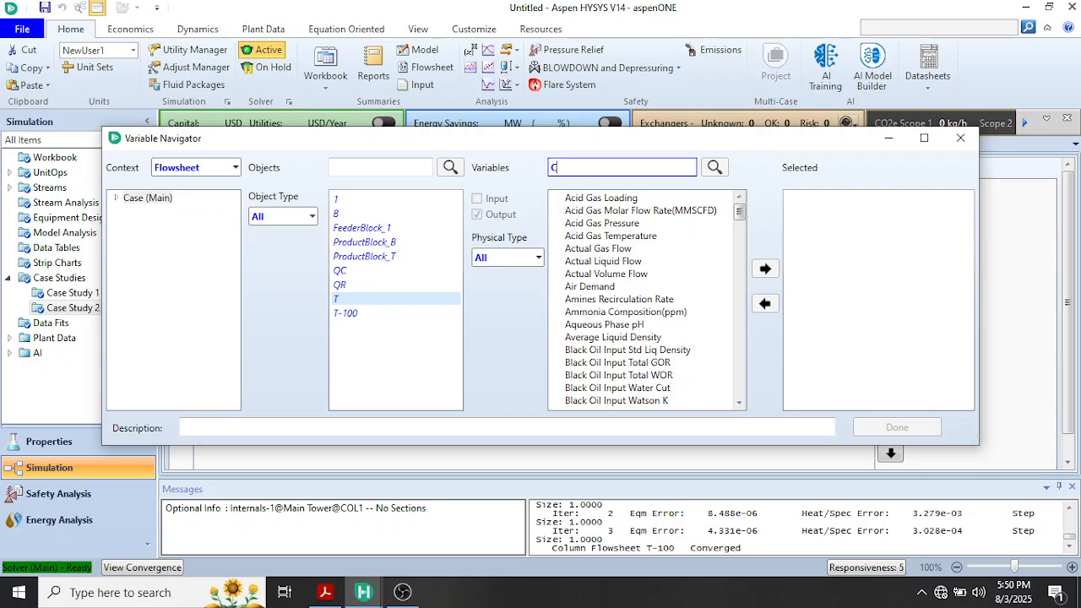
pyautogui.write('COM')
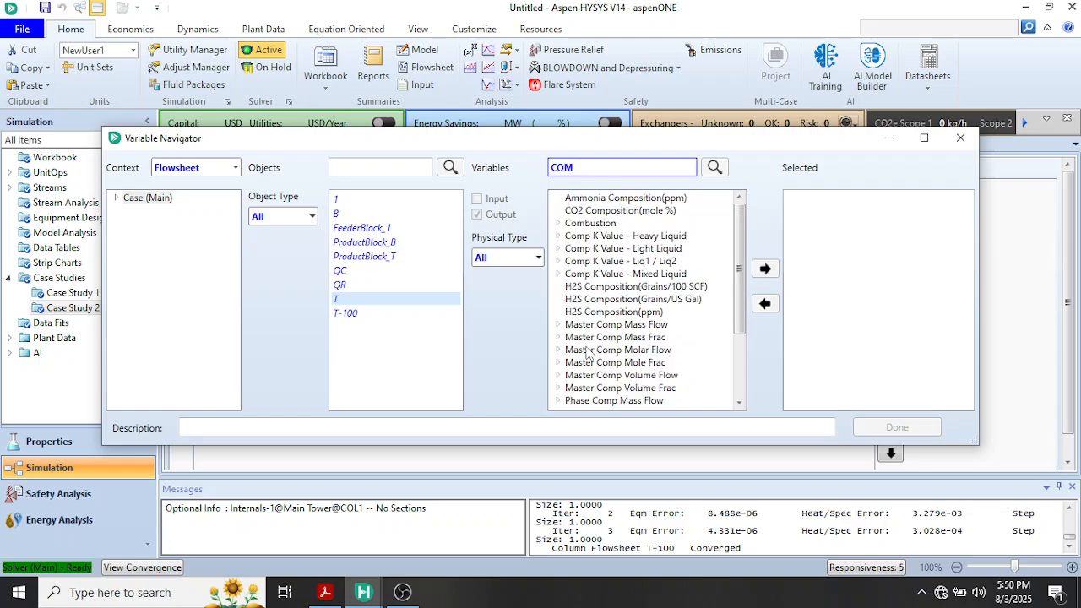
pyautogui.click(558, 338)
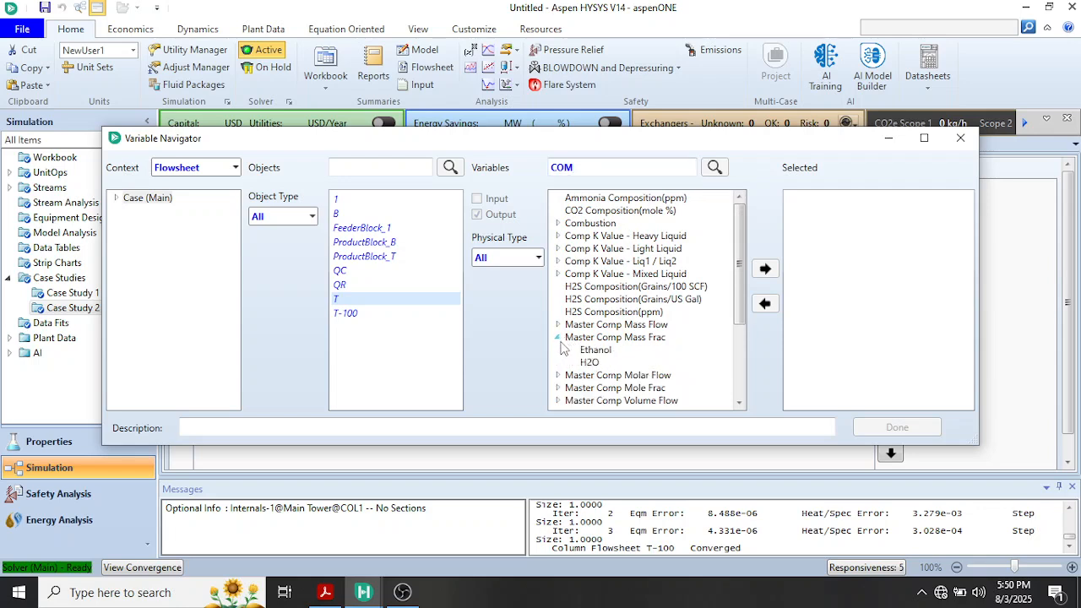
pyautogui.click(601, 349)
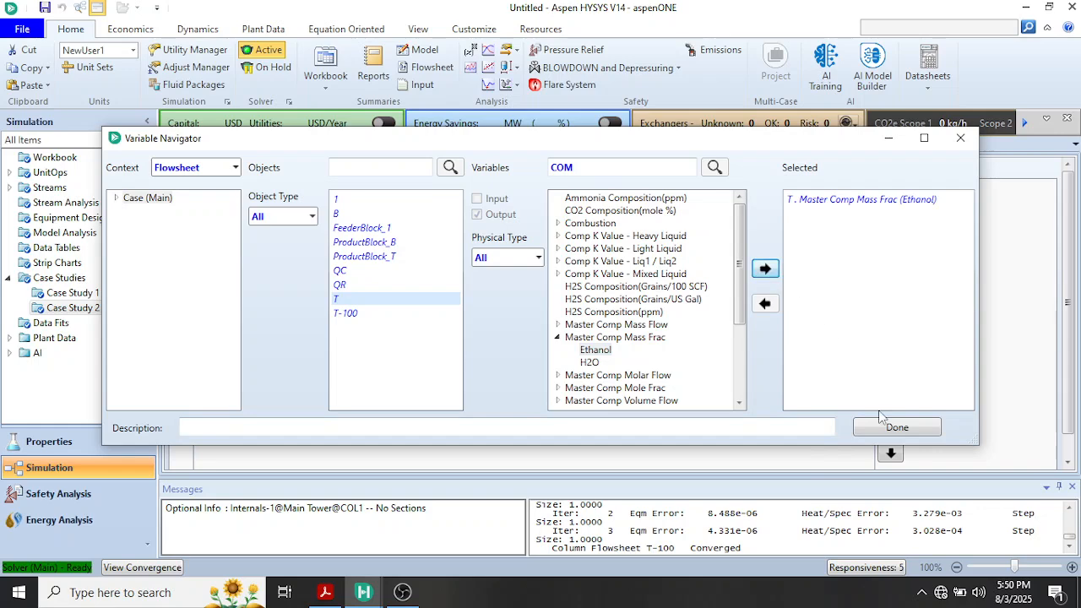
pyautogui.click(895, 428)
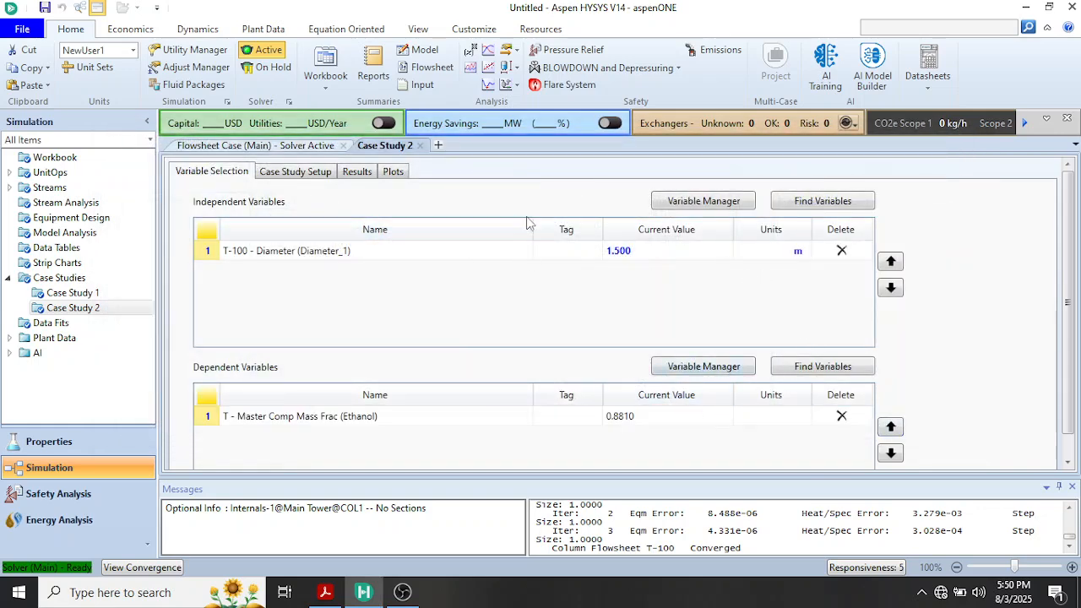
# Set up the case study to vary the T-100 diameter from 1 to 2 m with a step size of 0.1 m
pyautogui.click(278, 179)
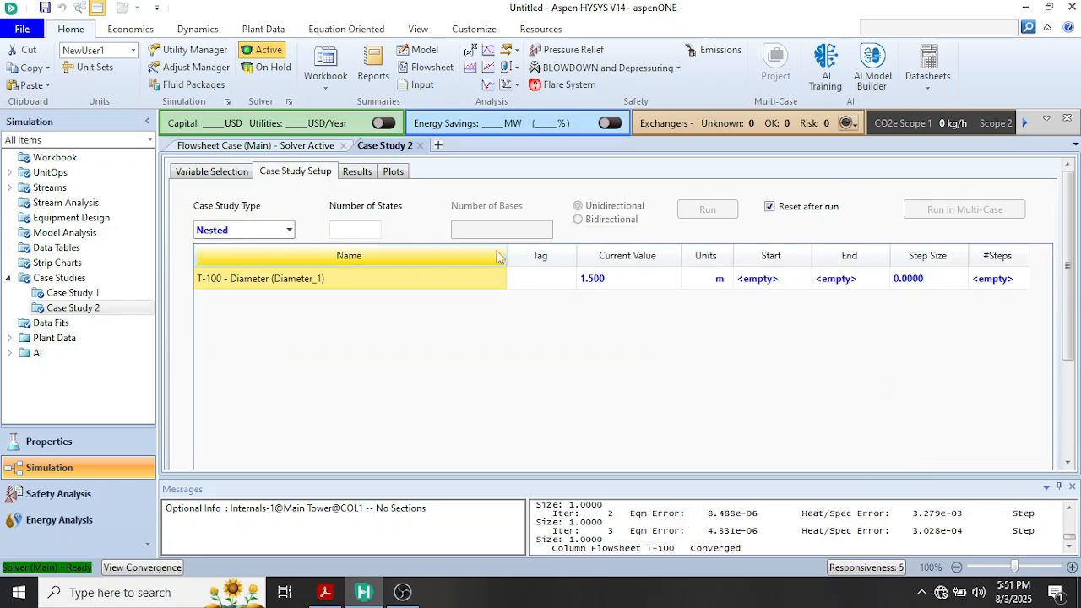
pyautogui.moveTo(606, 291)
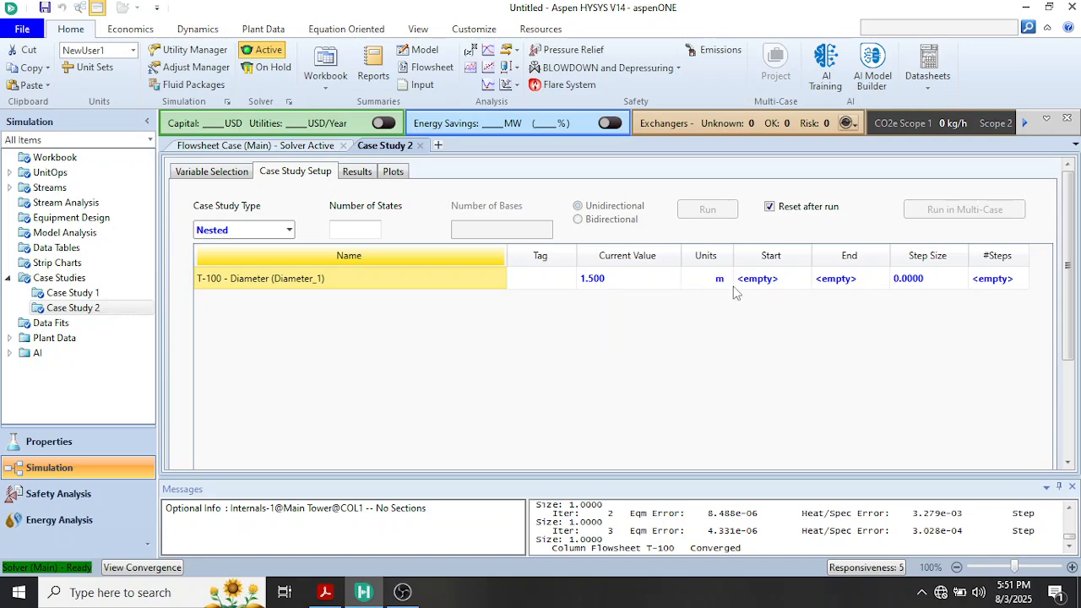
pyautogui.click(767, 284)
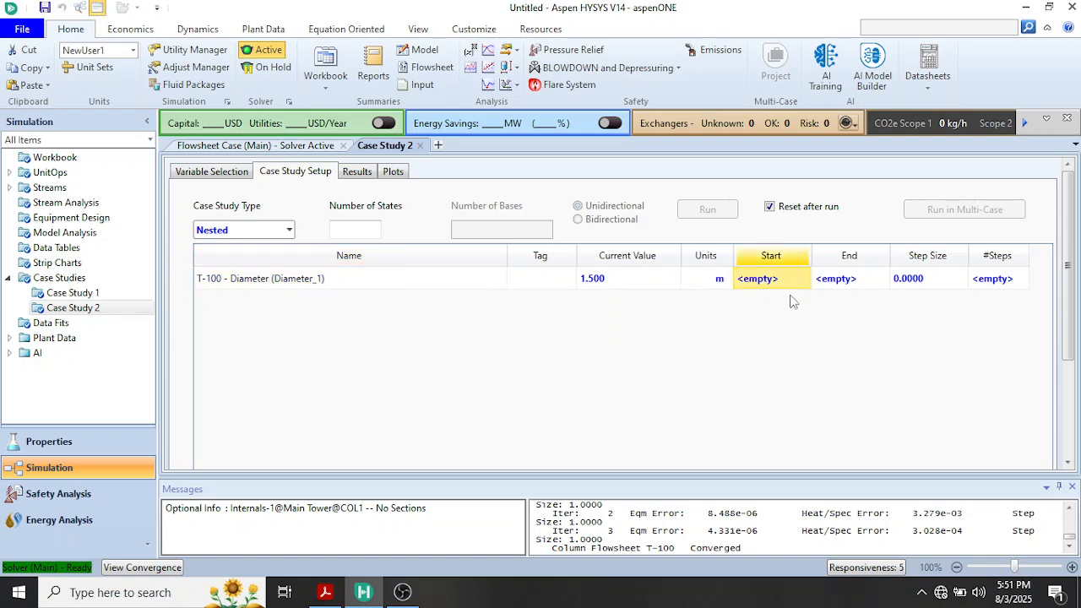
pyautogui.write('1')
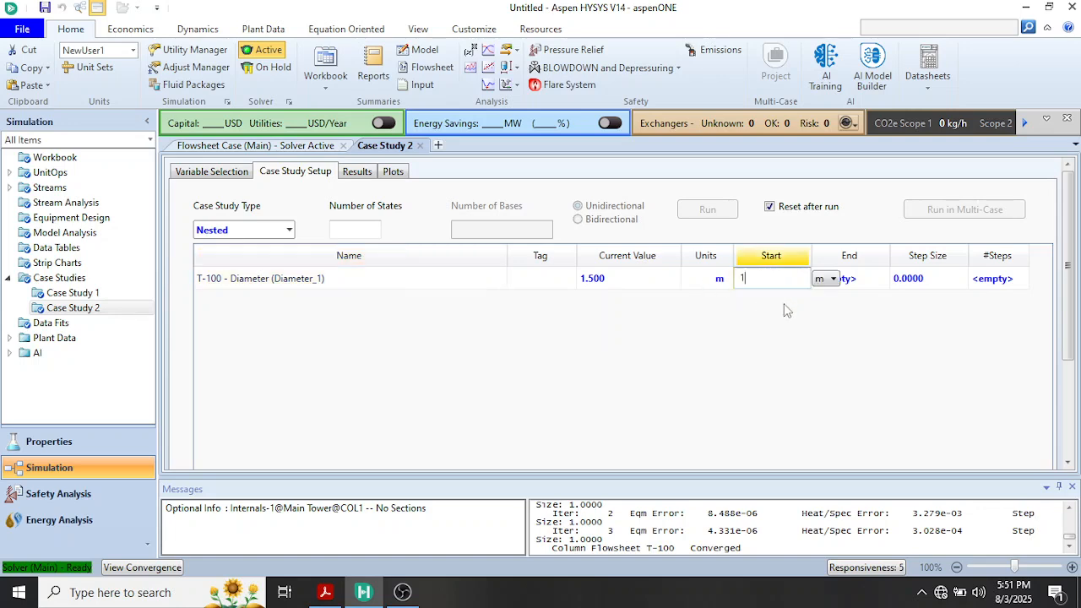
pyautogui.click(855, 285)
pyautogui.write('2')
pyautogui.press('Return')
pyautogui.click(918, 287)
pyautogui.write('0.1')
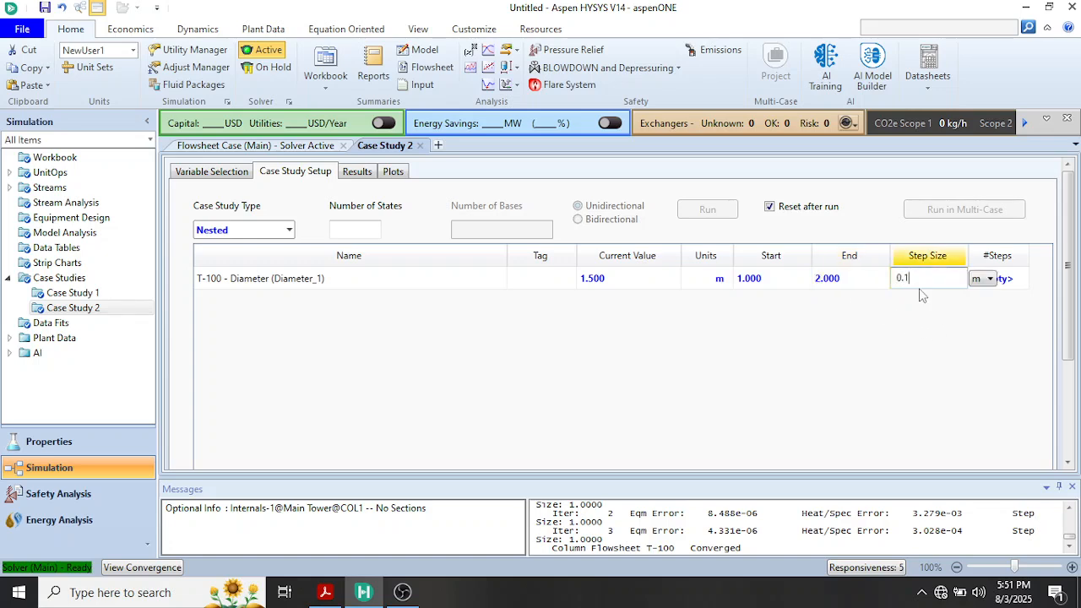
pyautogui.press('Return')
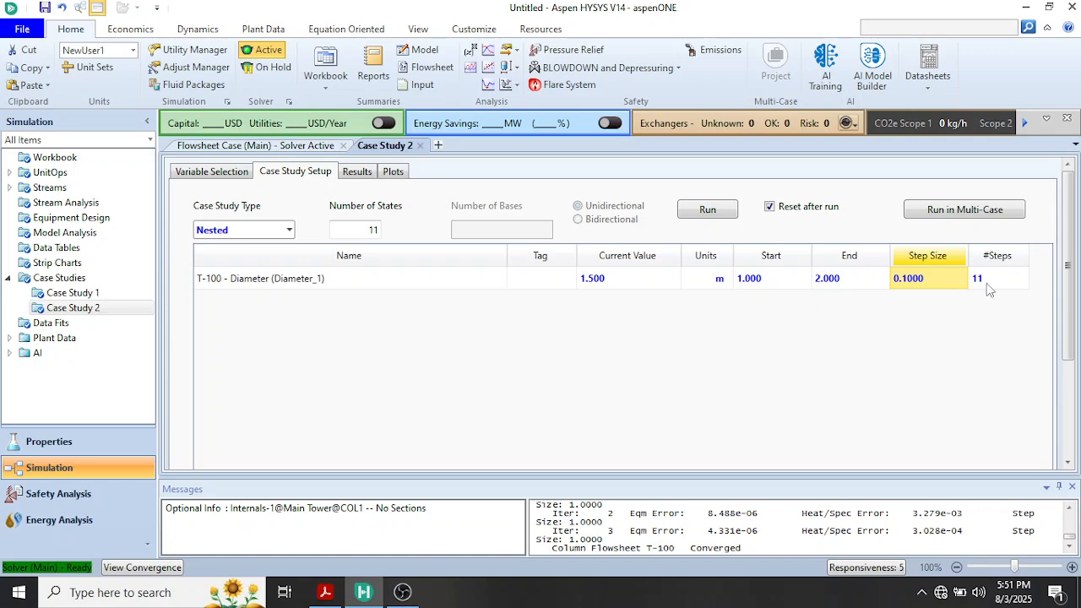
# Run Case Study 2 and review its results table of stream T's ethanol mass fraction for each column diameter
pyautogui.click(712, 211)
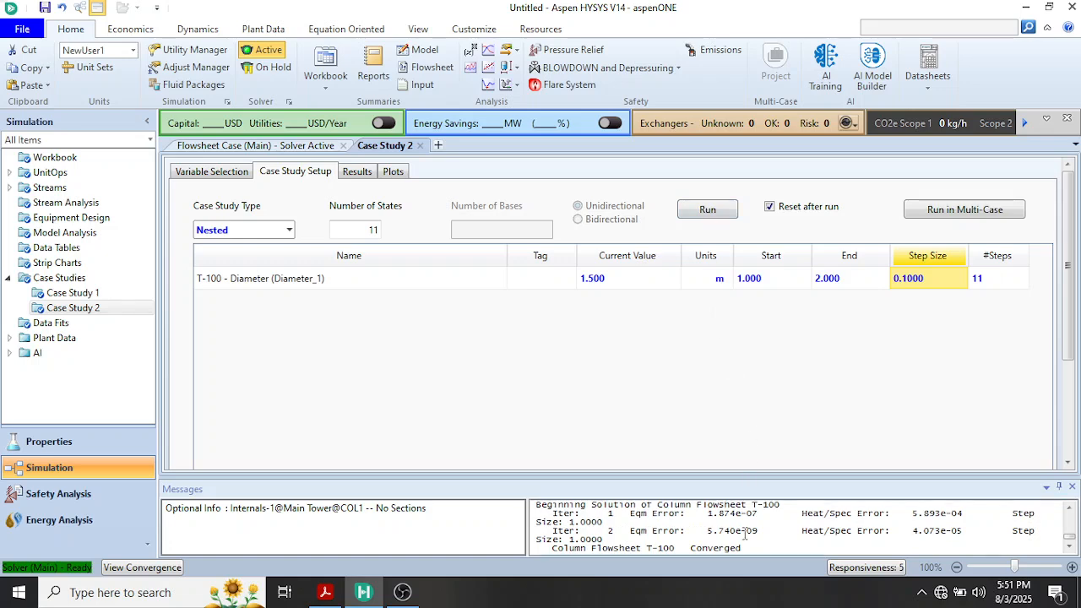
pyautogui.click(366, 172)
pyautogui.scroll(-1, 424, 317)
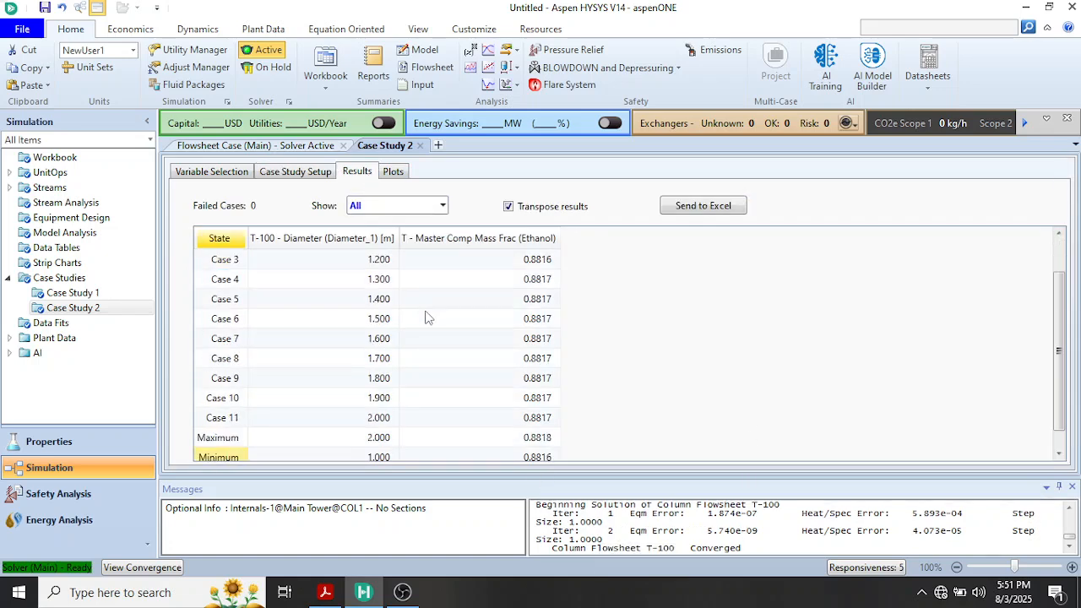
pyautogui.scroll(1, 425, 320)
pyautogui.scroll(-1, 425, 319)
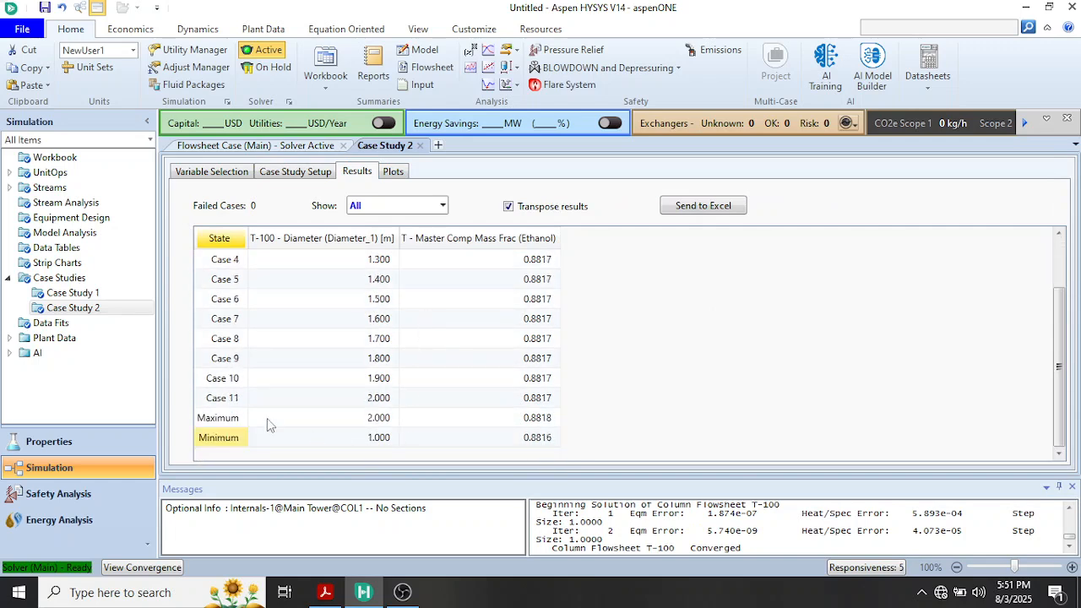
pyautogui.scroll(1, 352, 424)
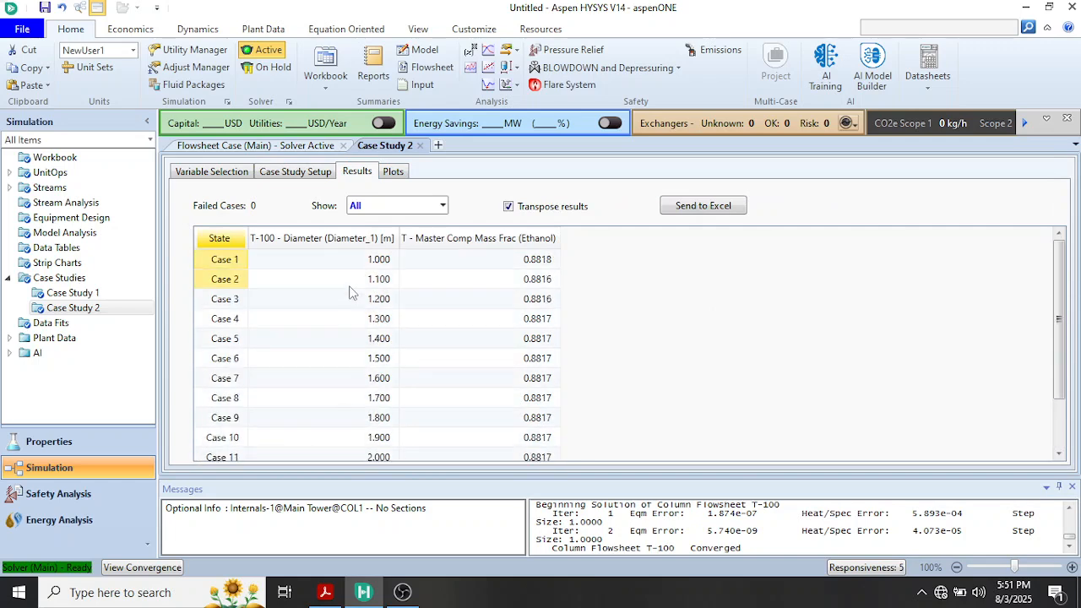
# Open the Case Study 2 plot, set its base case to Case 1, and examine the ethanol mass fraction curve against column diameter
pyautogui.click(394, 172)
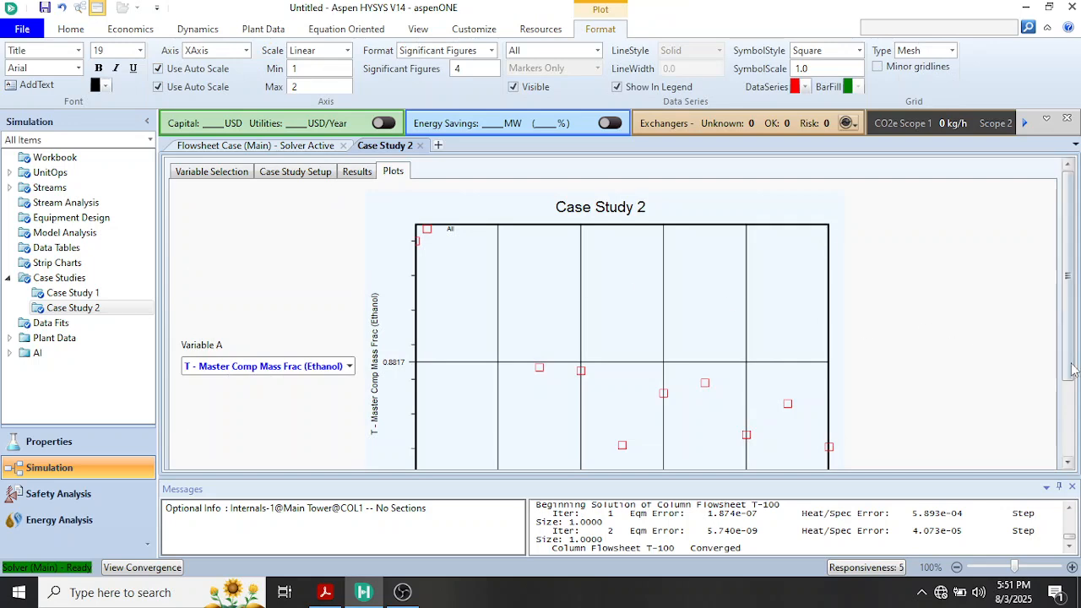
pyautogui.moveTo(1068, 350); pyautogui.dragTo(1067, 422)
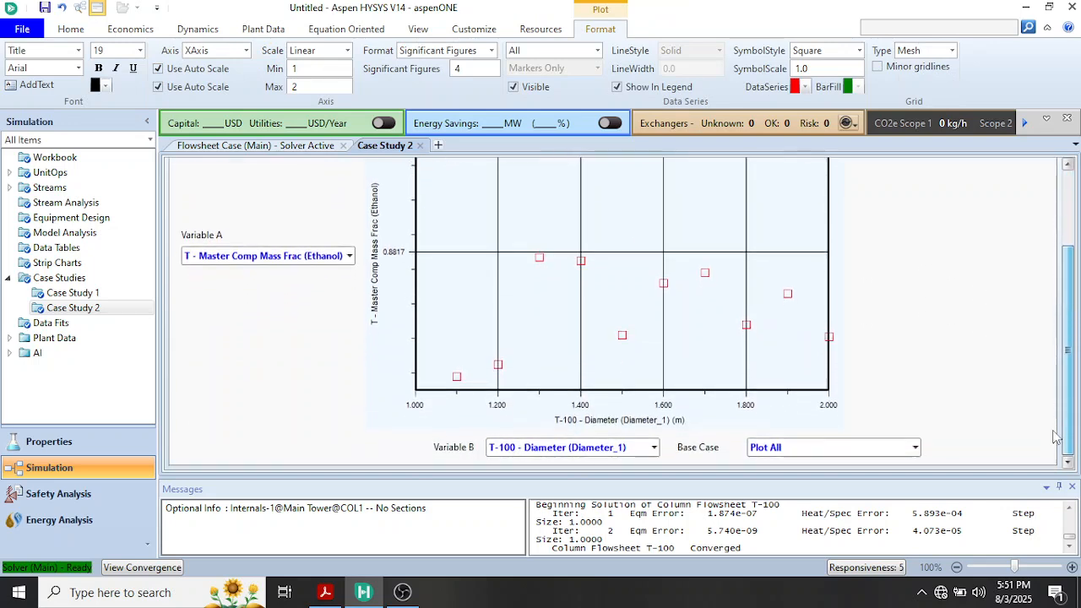
pyautogui.click(914, 448)
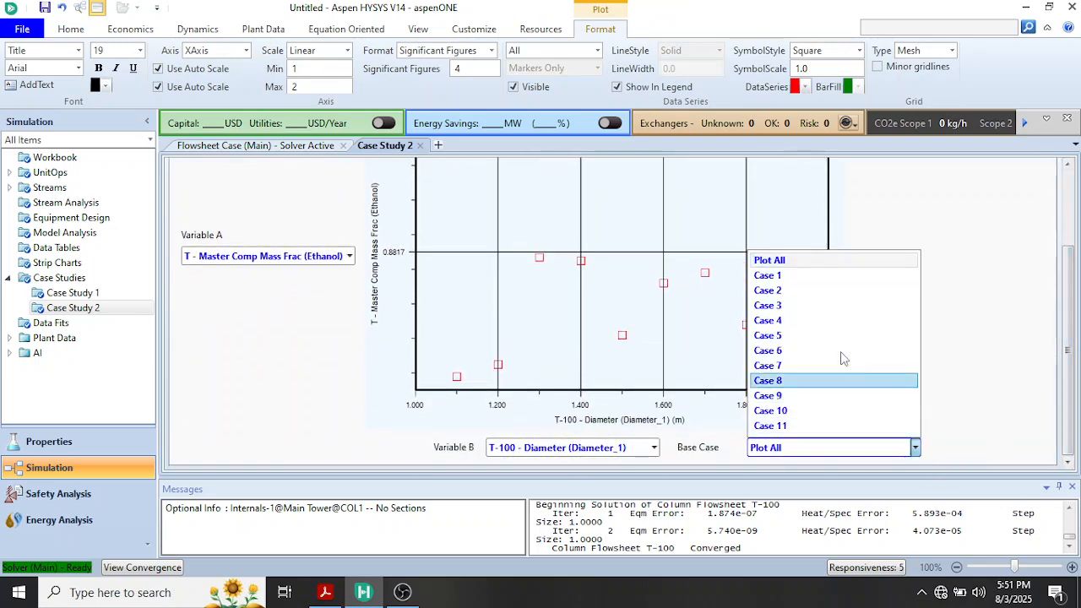
pyautogui.click(804, 276)
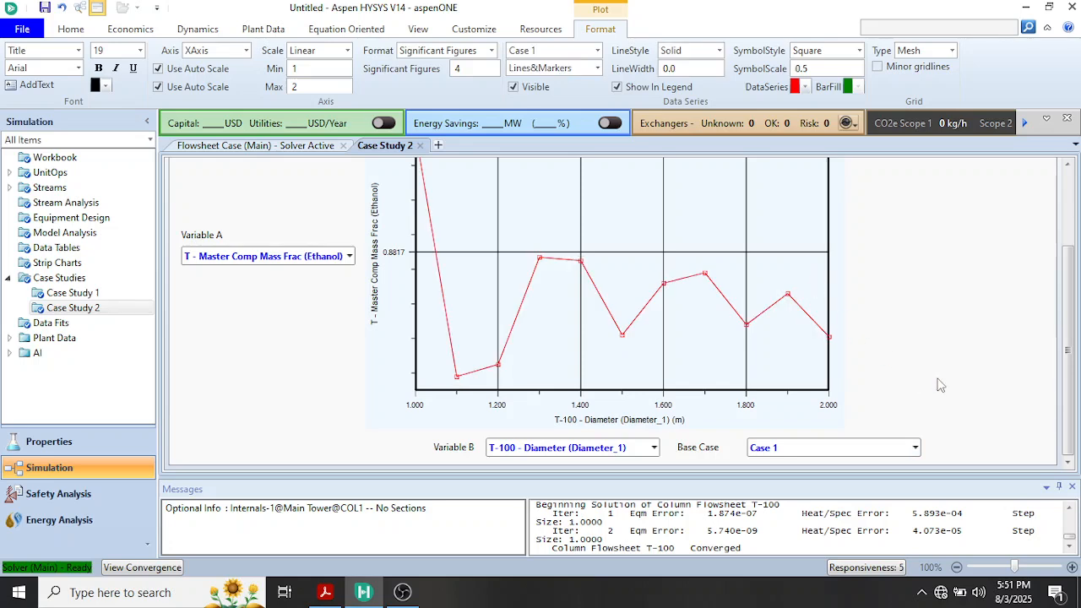
pyautogui.moveTo(1070, 422); pyautogui.dragTo(1044, 371)
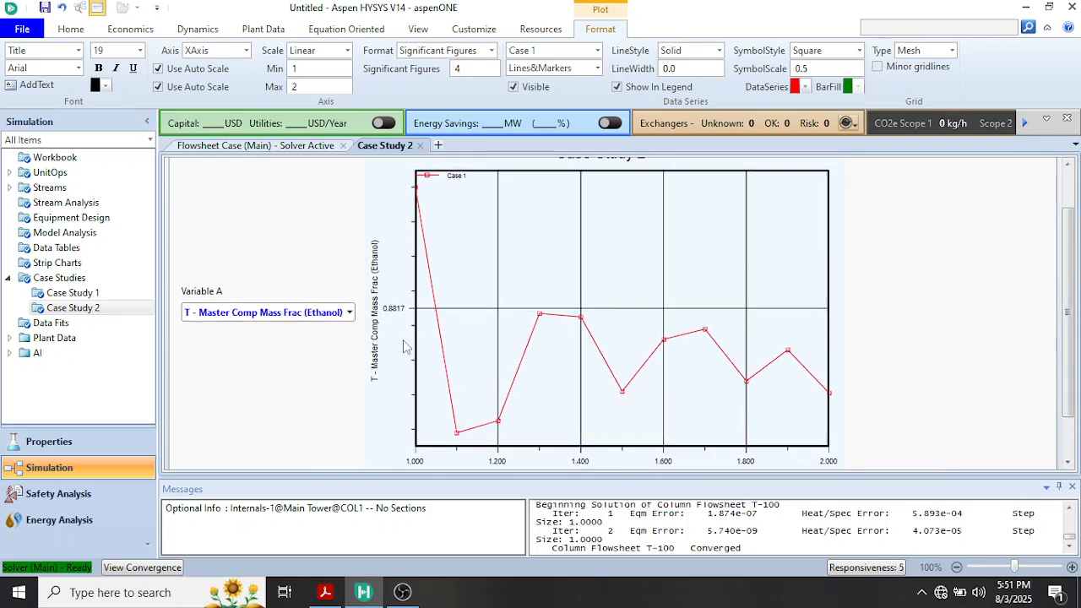
pyautogui.moveTo(430, 232)
pyautogui.moveTo(414, 190)
pyautogui.moveTo(337, 601)
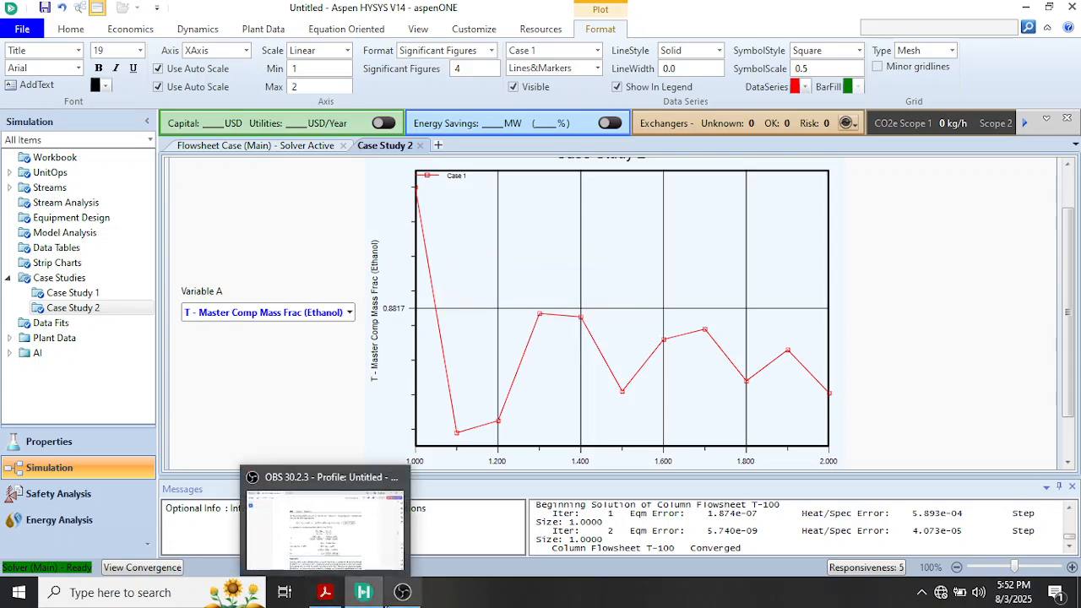
pyautogui.moveTo(400, 593)
pyautogui.click(434, 525)
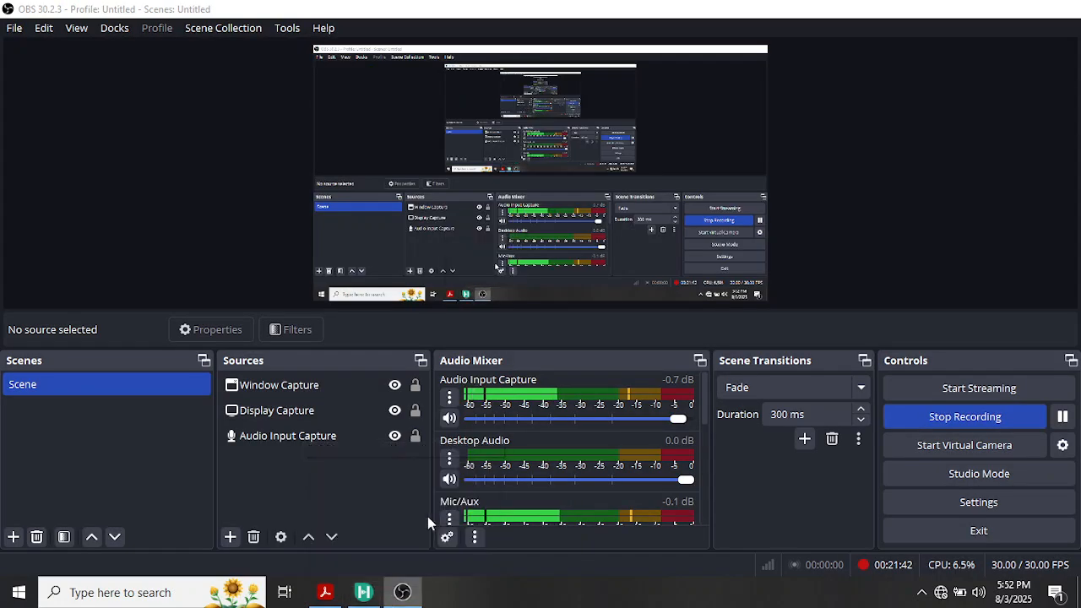